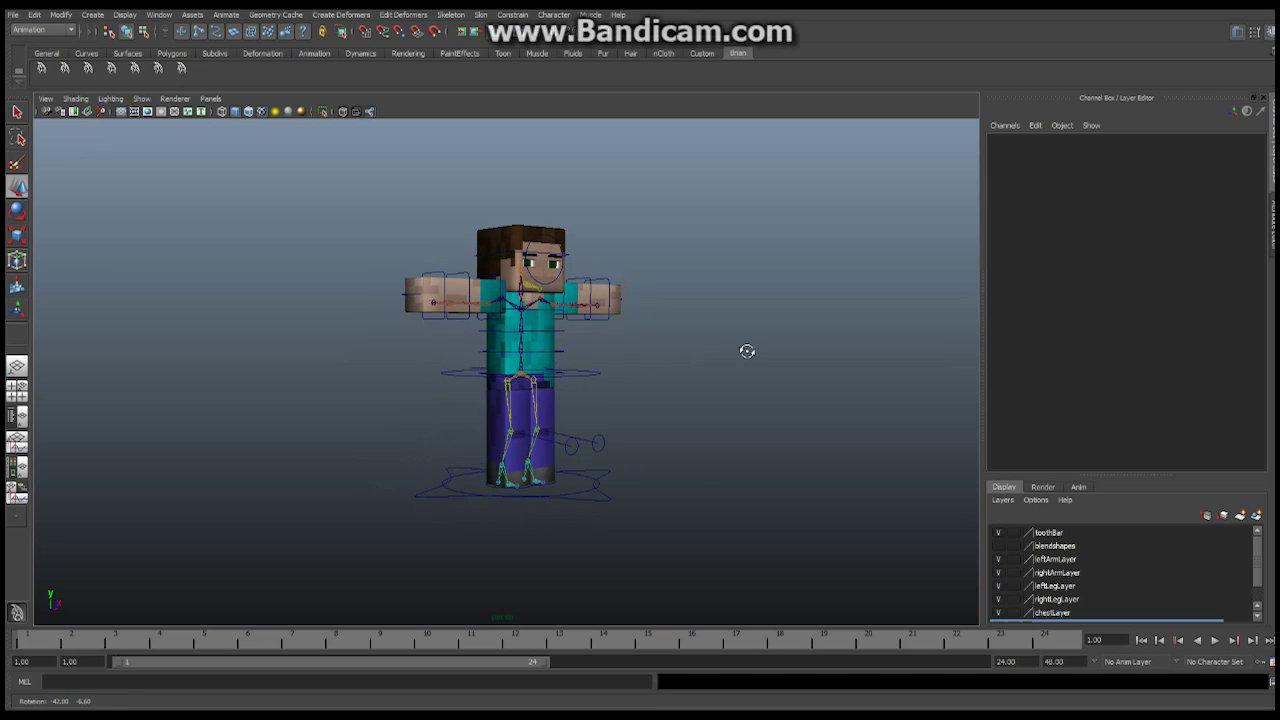
Examine the rigged character from several angles and select the master ground control around its feet.
right_click_drag(400, 390, 630, 325, "alt")
middle_click_drag(629, 325, 634, 376, "alt")
right_click_drag(704, 351, 602, 358, "alt")
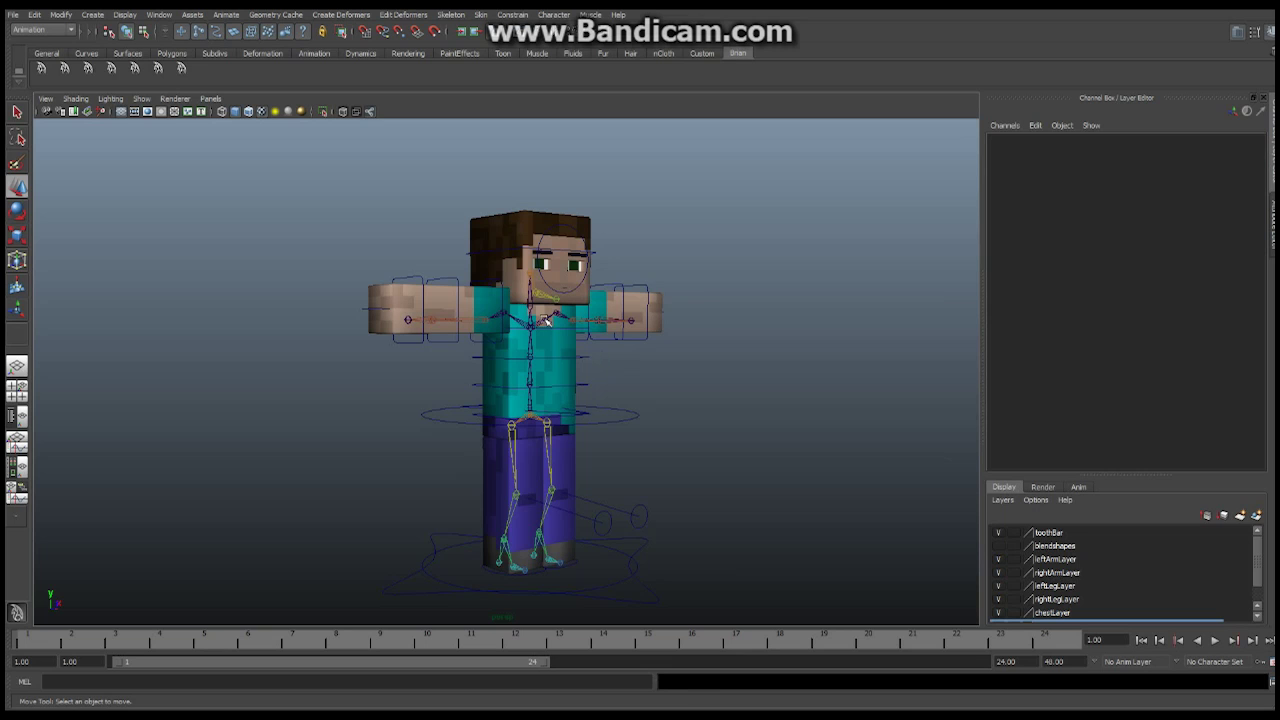
left_click_drag(600, 295, 643, 420, "alt")
middle_click_drag(630, 434, 626, 380, "alt")
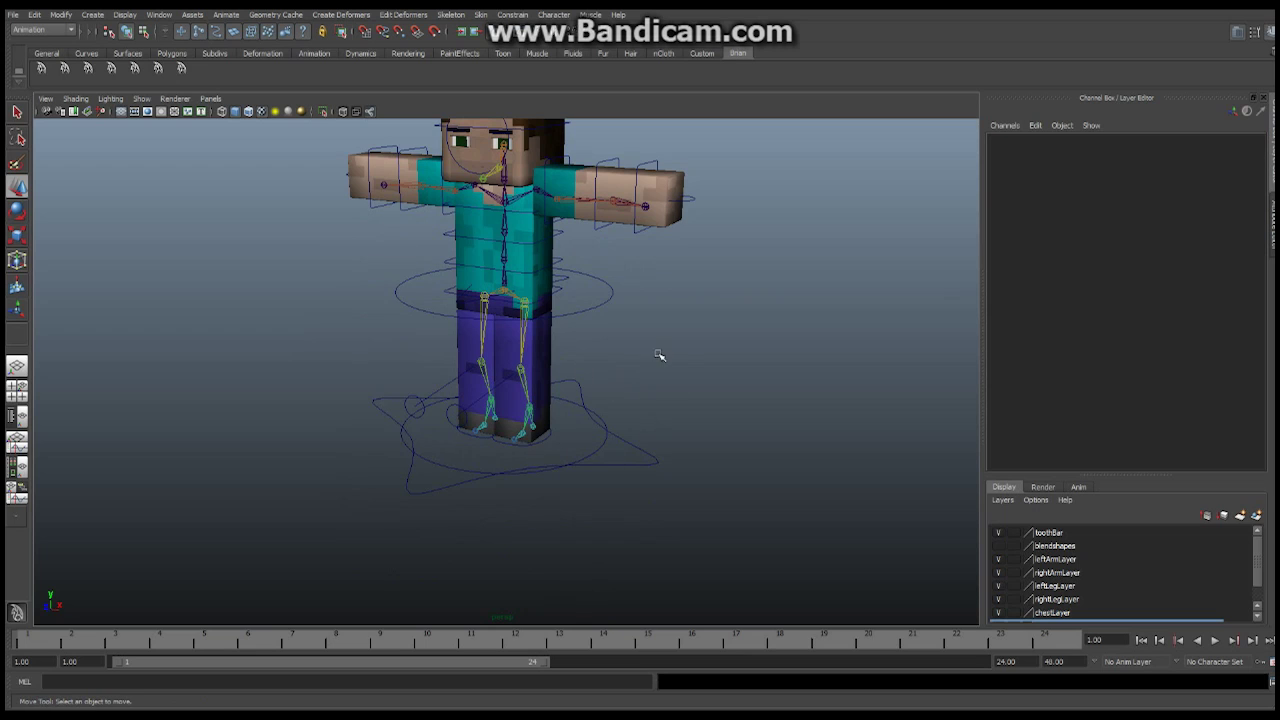
left_click_drag(660, 357, 557, 400, "alt")
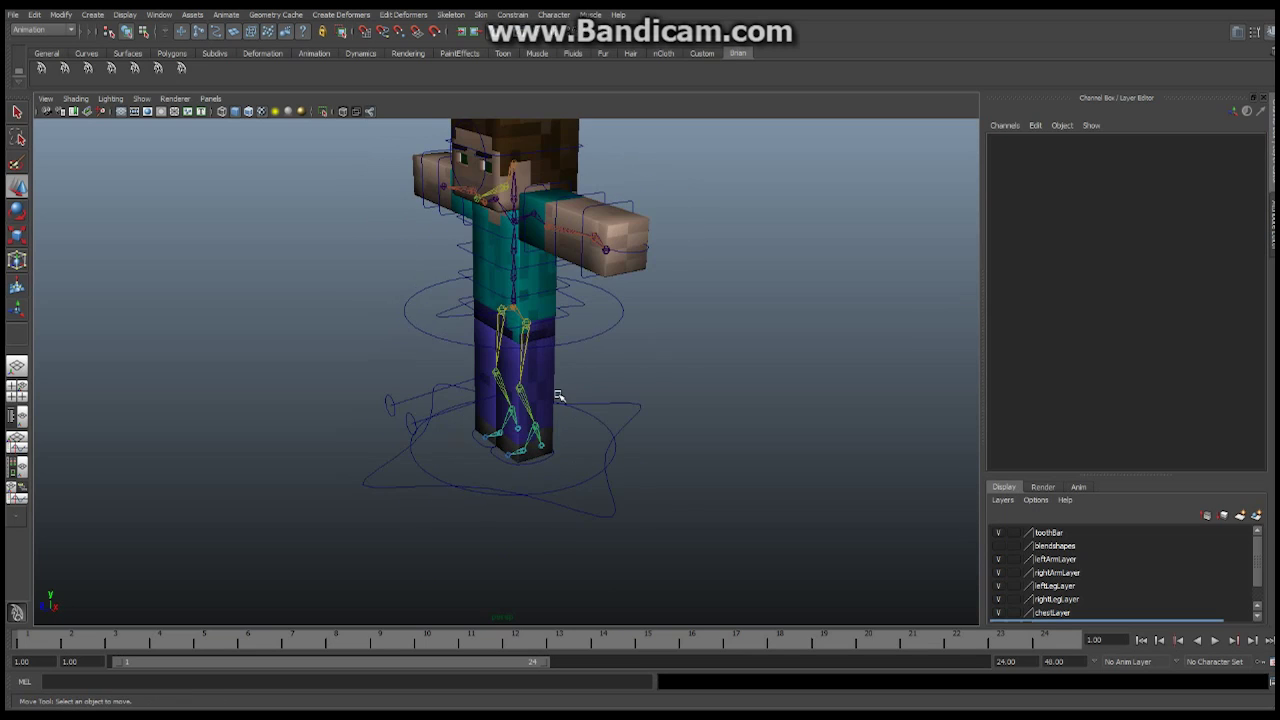
left_click(388, 487)
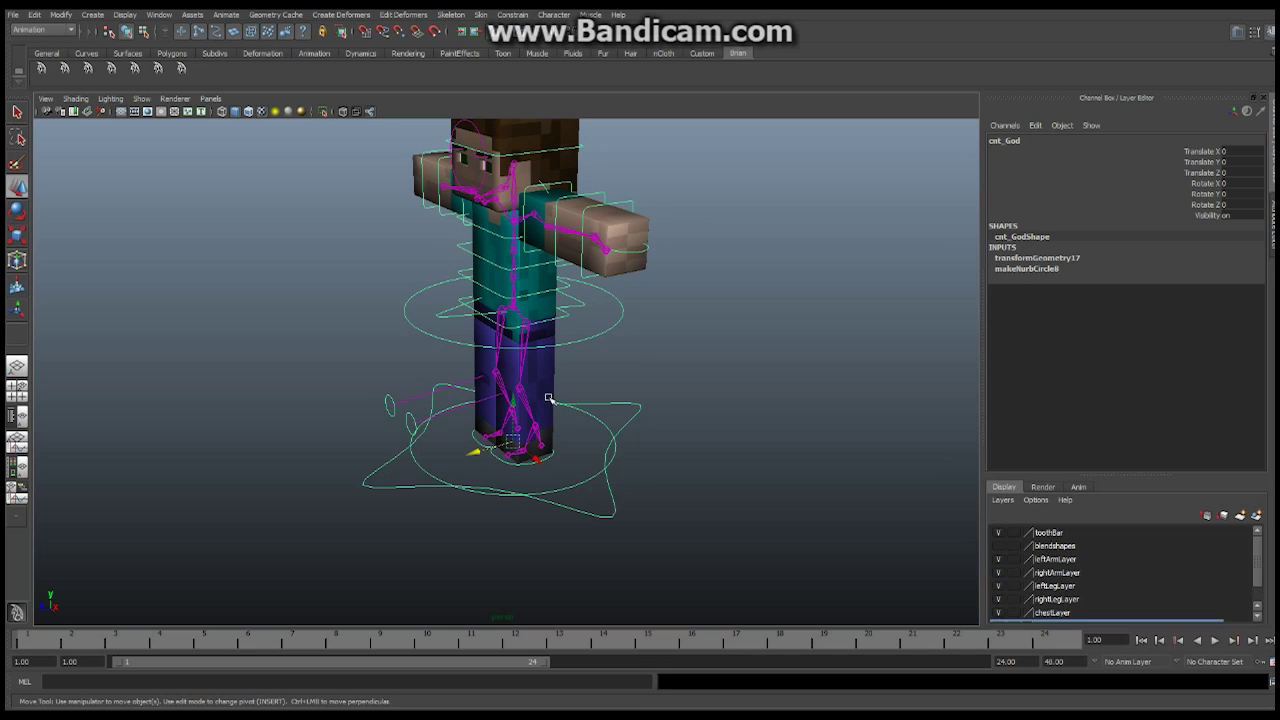
mouse_move(548, 338)
left_mouse_down("alt")
mouse_move(540, 382)
mouse_move(634, 376)
mouse_move(610, 345)
mouse_move(558, 330)
left_mouse_up("alt")
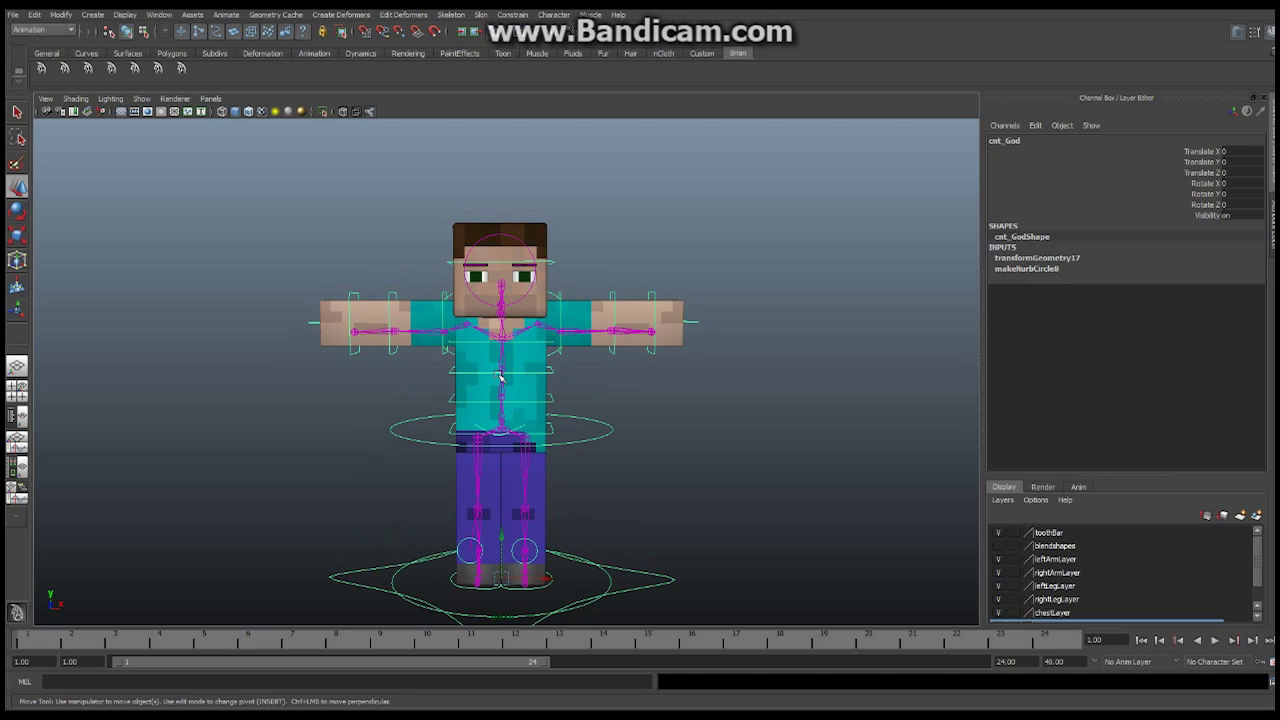
middle_click_drag(565, 330, 565, 356, "alt")
scroll(514, 337, "up", 3)
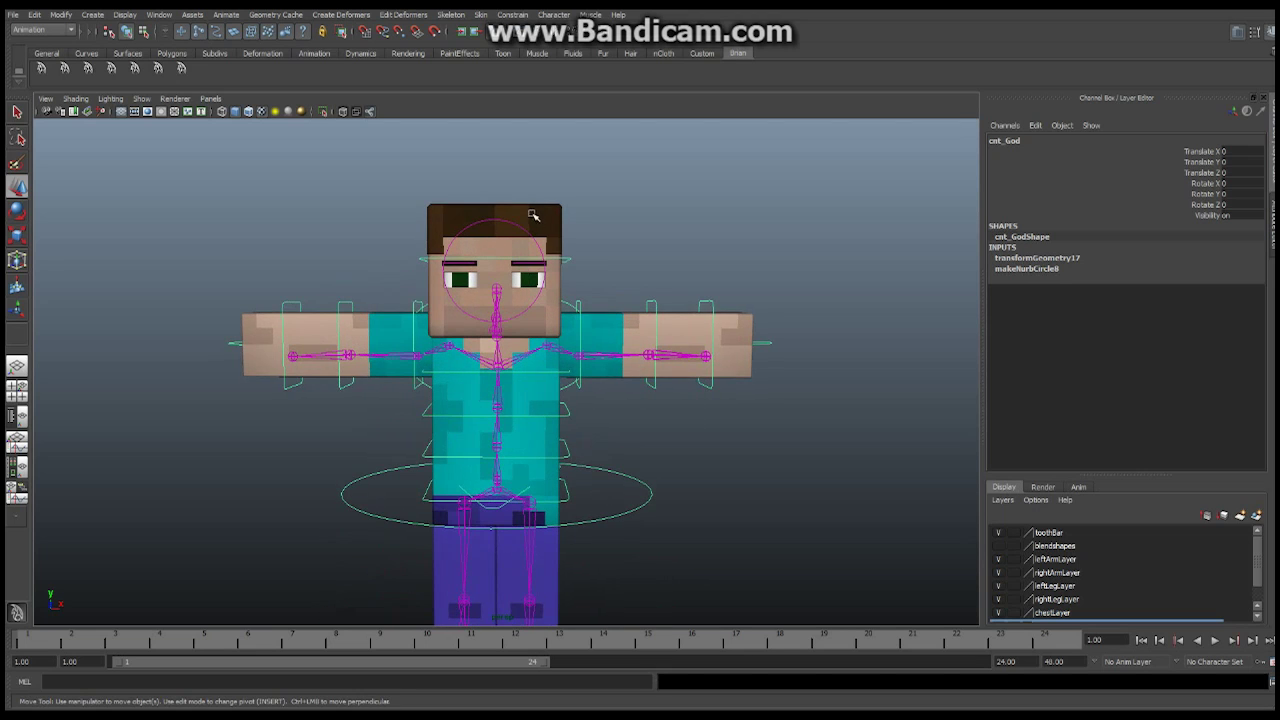
Select the circular face control to inspect its eye attributes and view the character from the side.
left_click(524, 231)
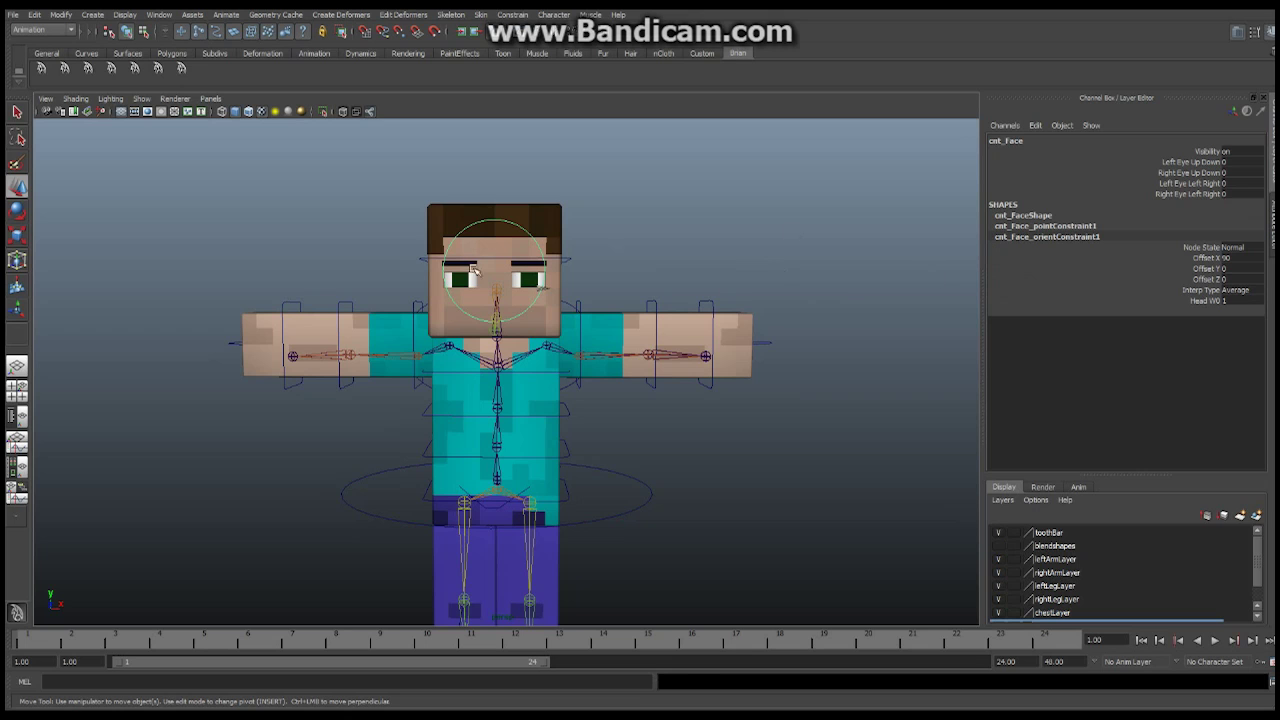
left_click_drag(589, 272, 343, 336, "alt")
right_click_drag(343, 336, 522, 318, "alt")
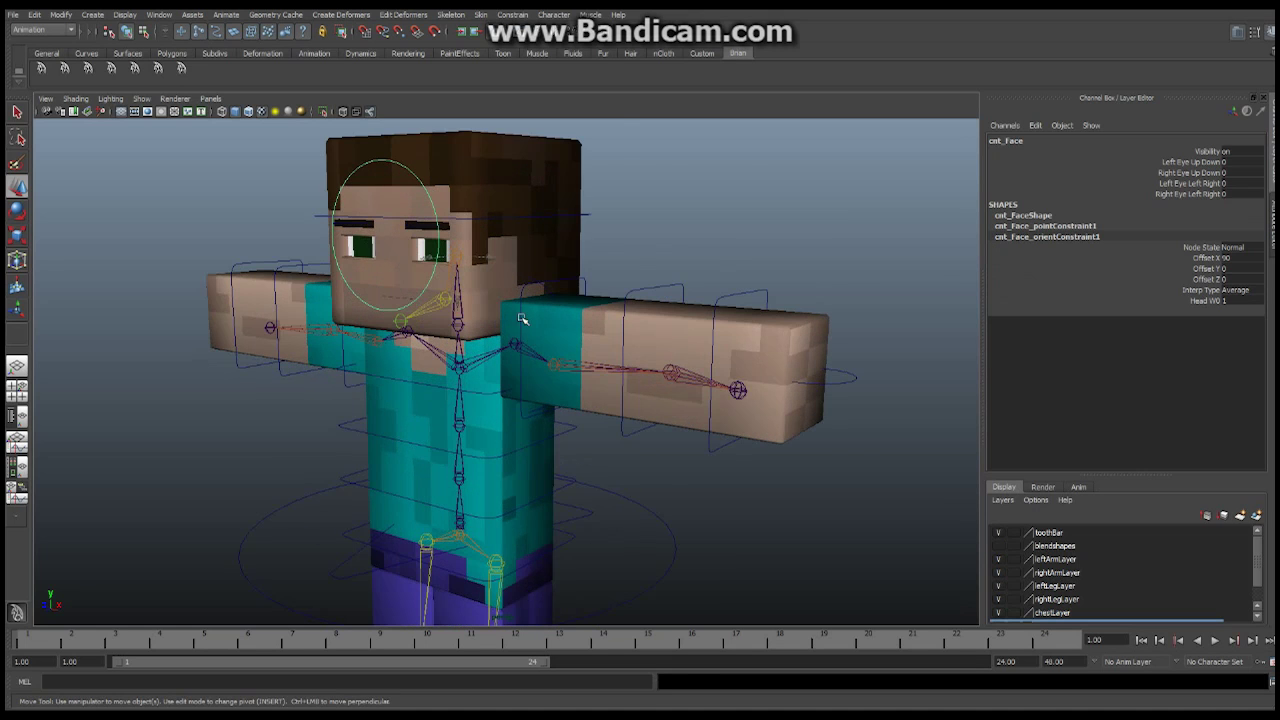
right_click_drag(727, 338, 585, 362, "alt")
middle_click_drag(642, 472, 677, 397, "alt")
right_click_drag(722, 466, 665, 467, "alt")
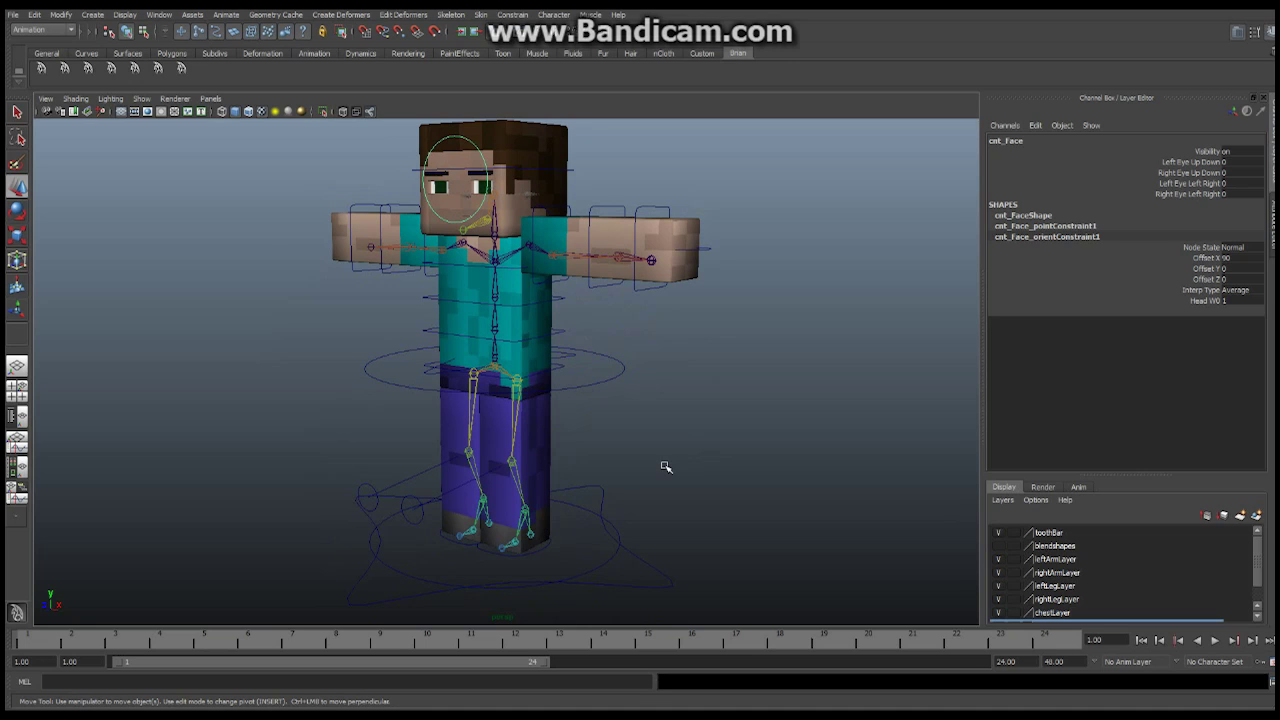
middle_click_drag(646, 508, 646, 449, "alt")
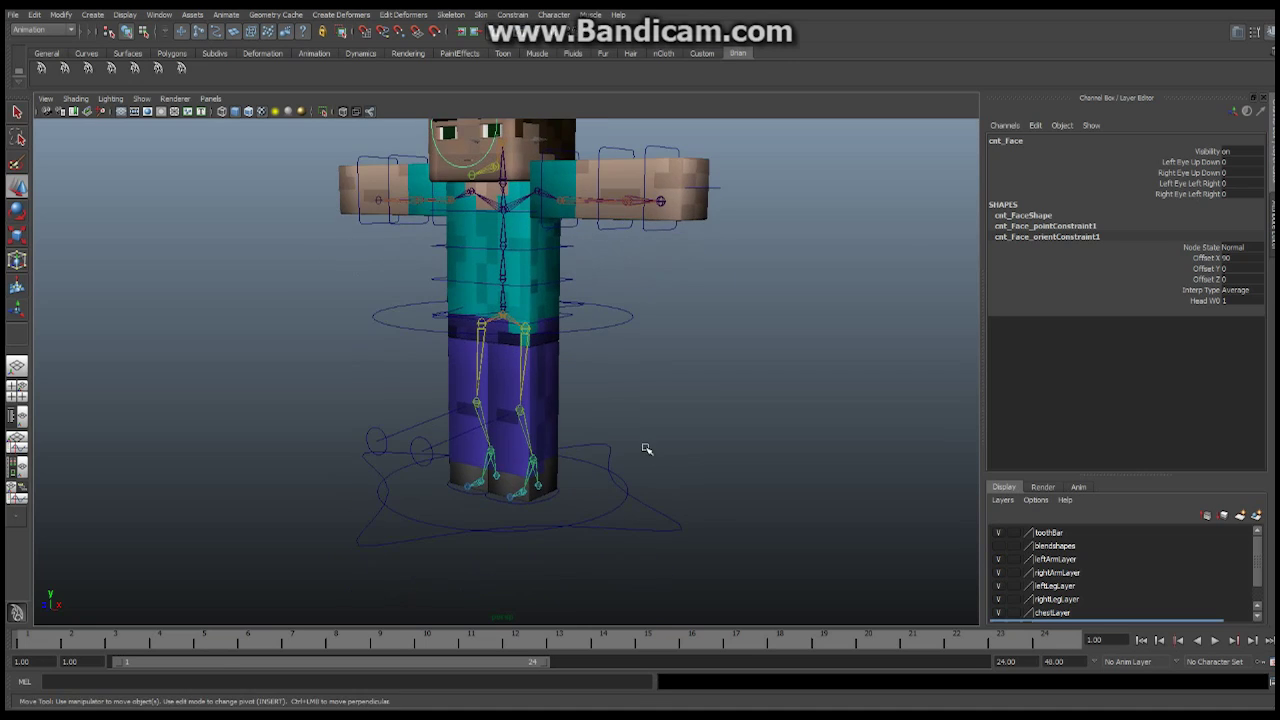
Select the star-shaped ground control and the waist centre-of-gravity control in turn to see what each one drives.
left_click(609, 444)
left_click_drag(689, 409, 594, 428, "alt")
left_click(600, 452)
left_click(634, 310)
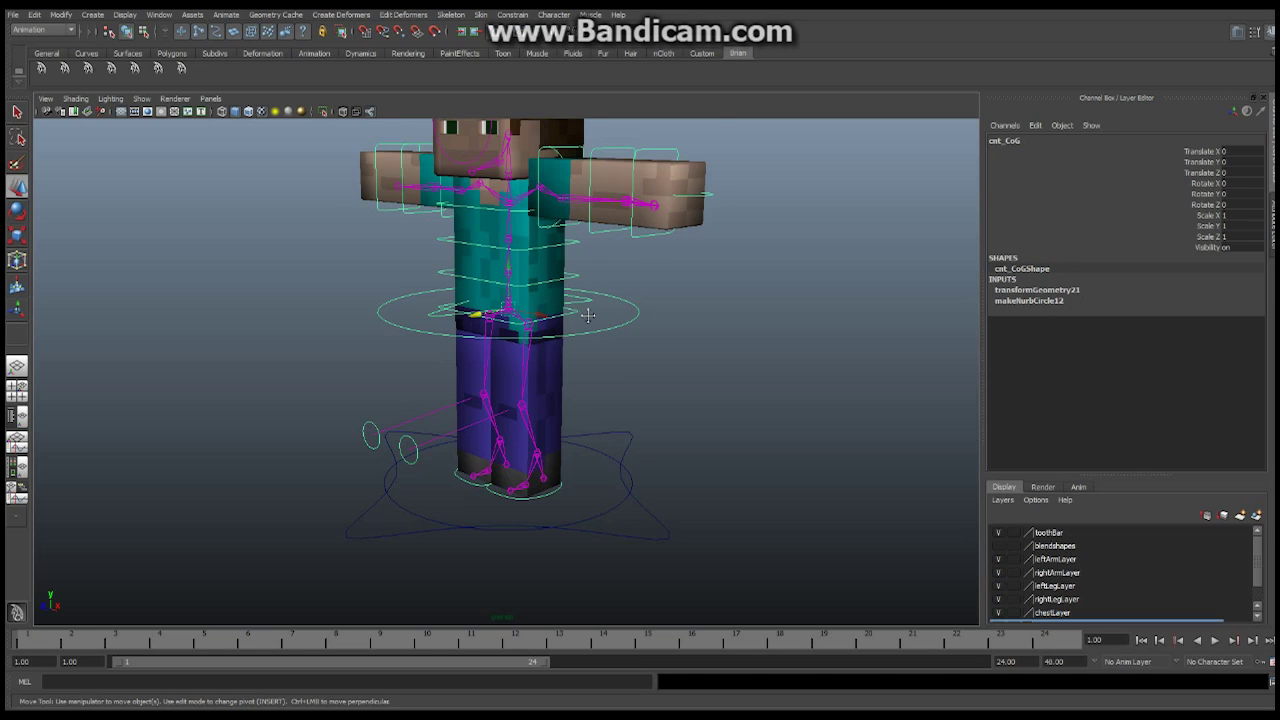
left_click_drag(554, 310, 492, 313, "alt")
Test the master ground control by moving it forward about 19.9 units in Z, and undo the move.
left_click(664, 417)
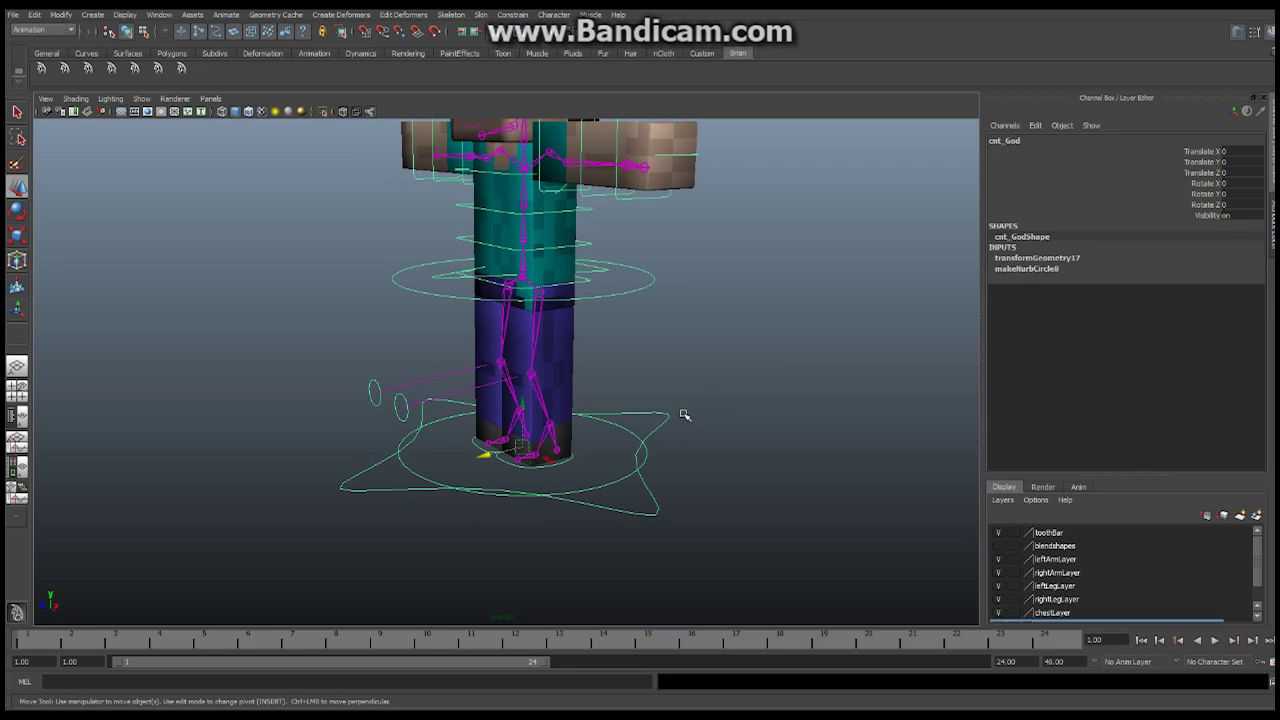
left_click_drag(485, 456, 220, 494)
right_click_drag(474, 426, 380, 428, "alt")
left_click_drag(381, 428, 531, 362, "alt")
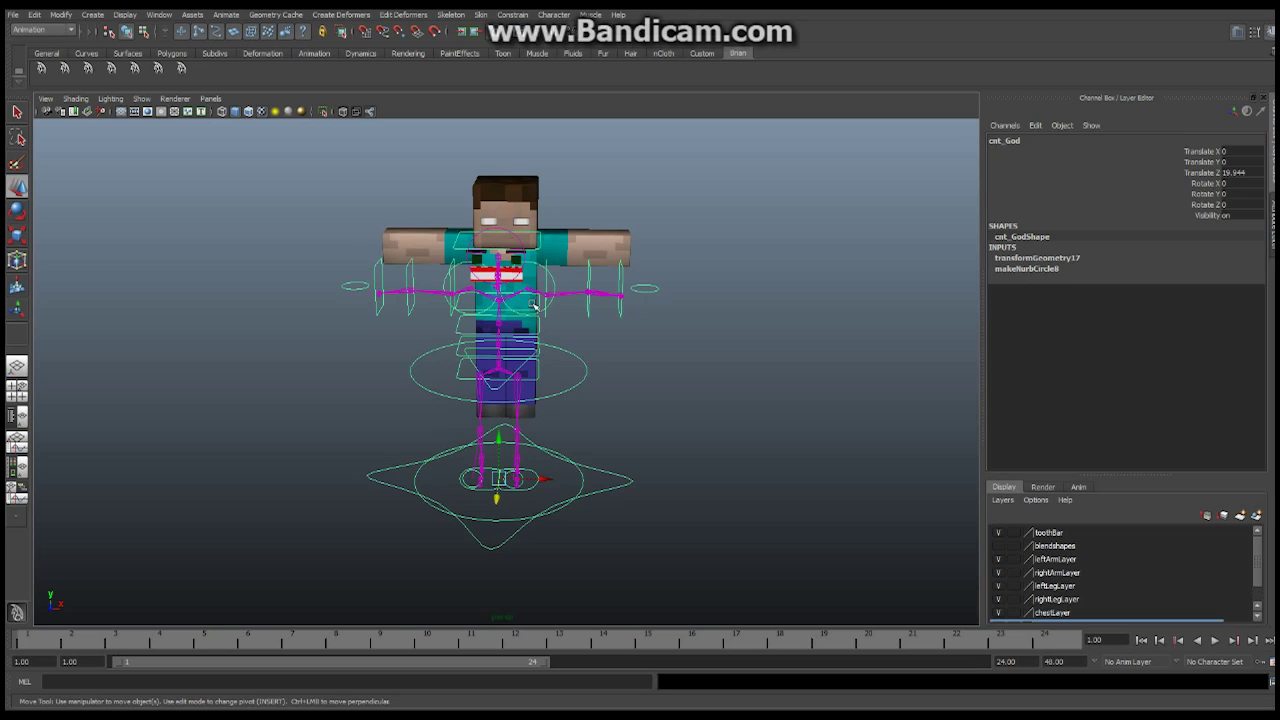
key("ctrl+z")
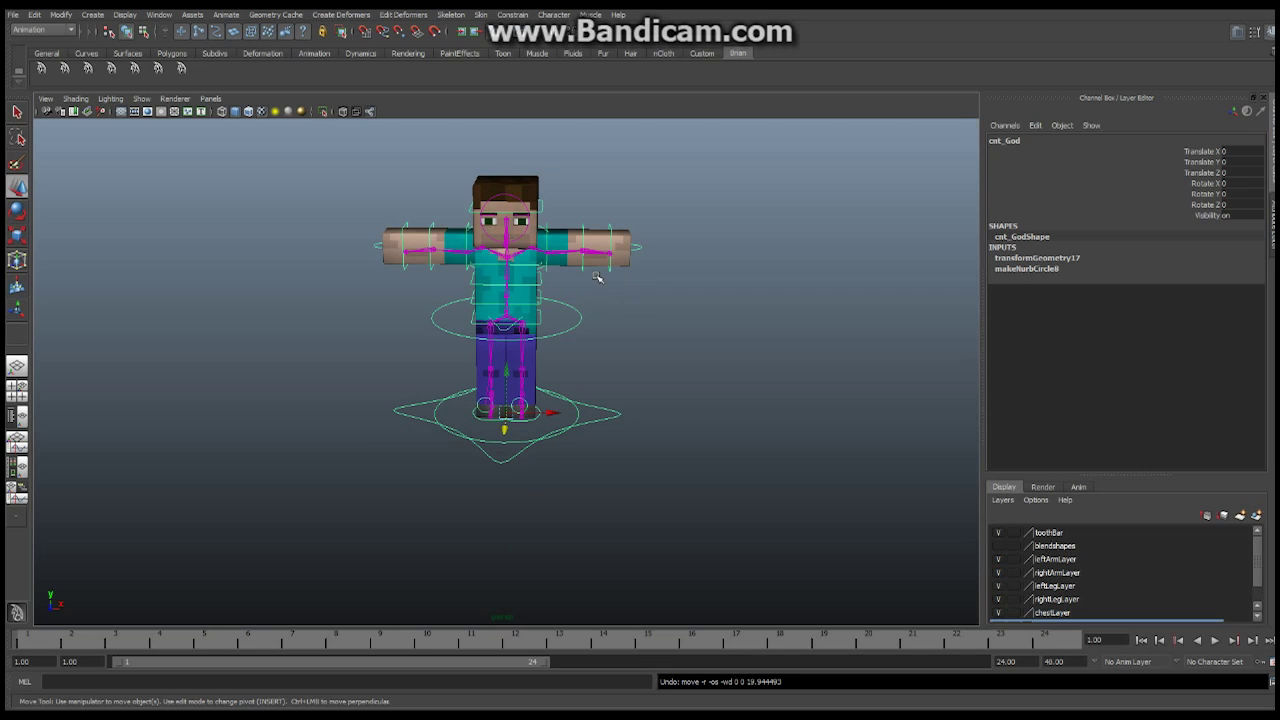
Examine the skeleton of the head, arms and torso up close from the side and the front.
left_click_drag(605, 276, 547, 315, "alt")
middle_click_drag(548, 315, 603, 355, "alt")
right_click_drag(429, 340, 796, 339, "alt")
left_click_drag(795, 340, 563, 371, "alt")
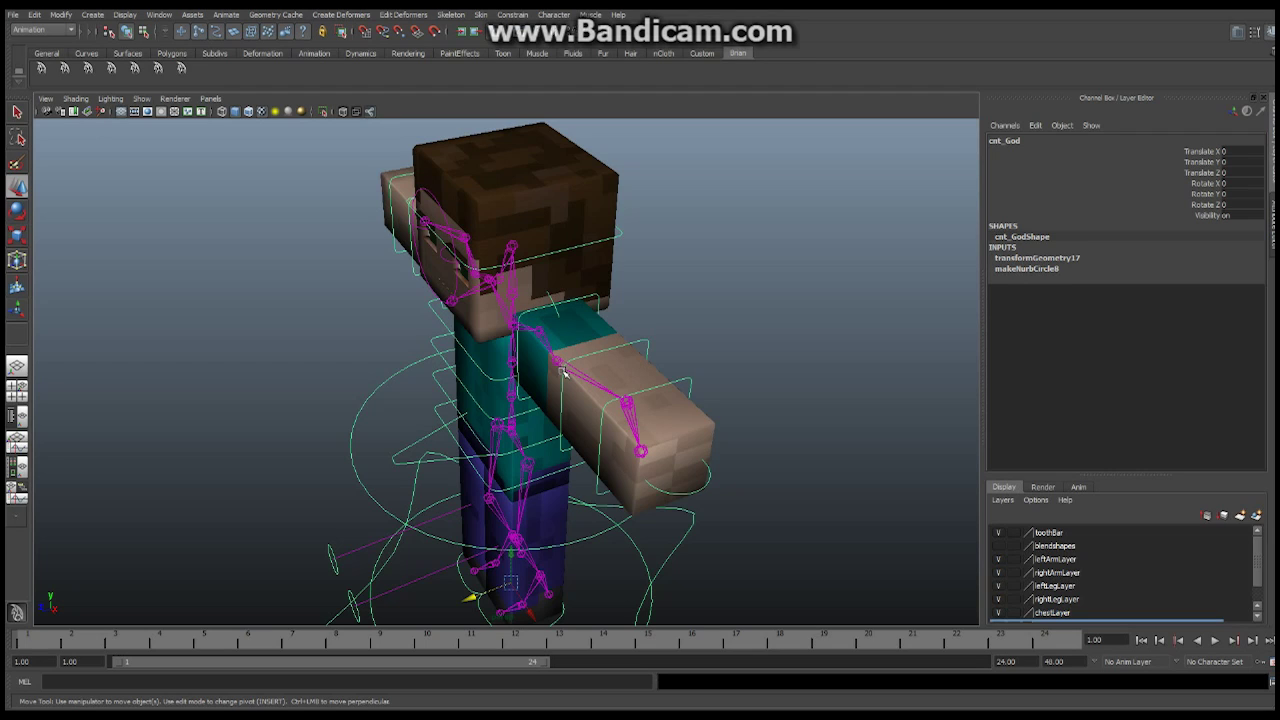
left_click_drag(592, 478, 632, 366, "alt")
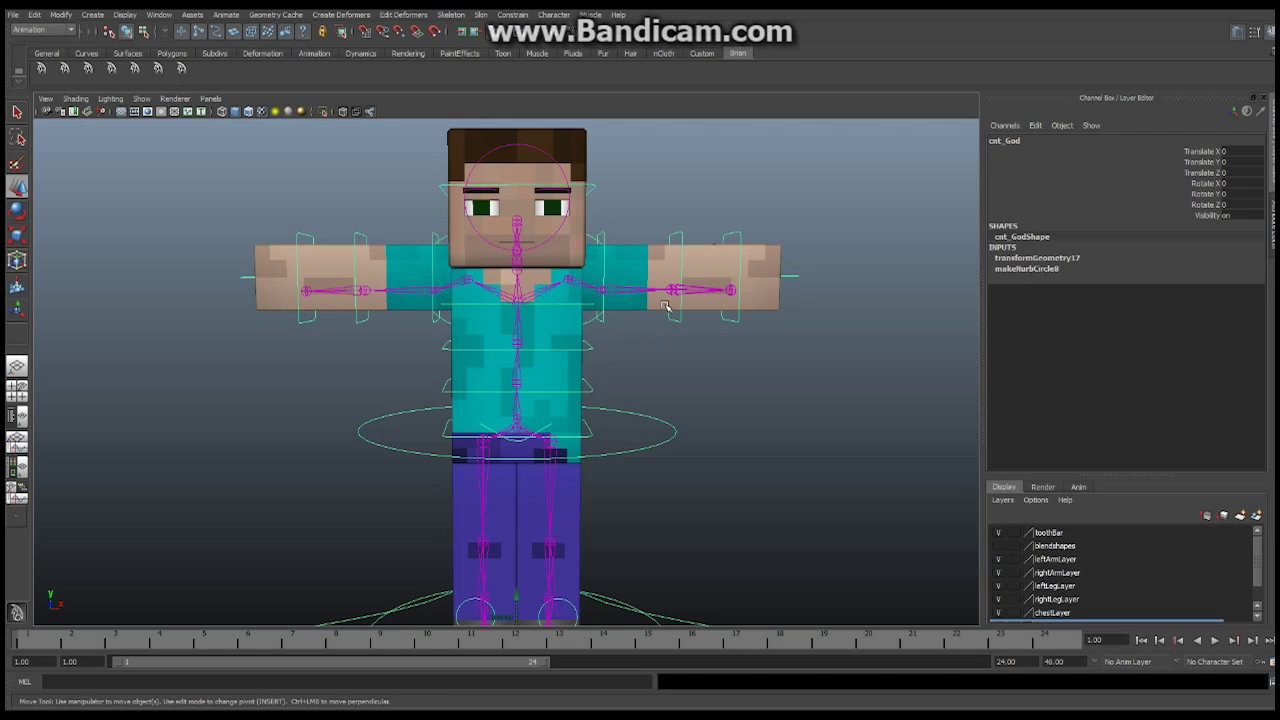
middle_click_drag(687, 283, 641, 335, "alt")
right_click_drag(486, 377, 774, 363, "alt")
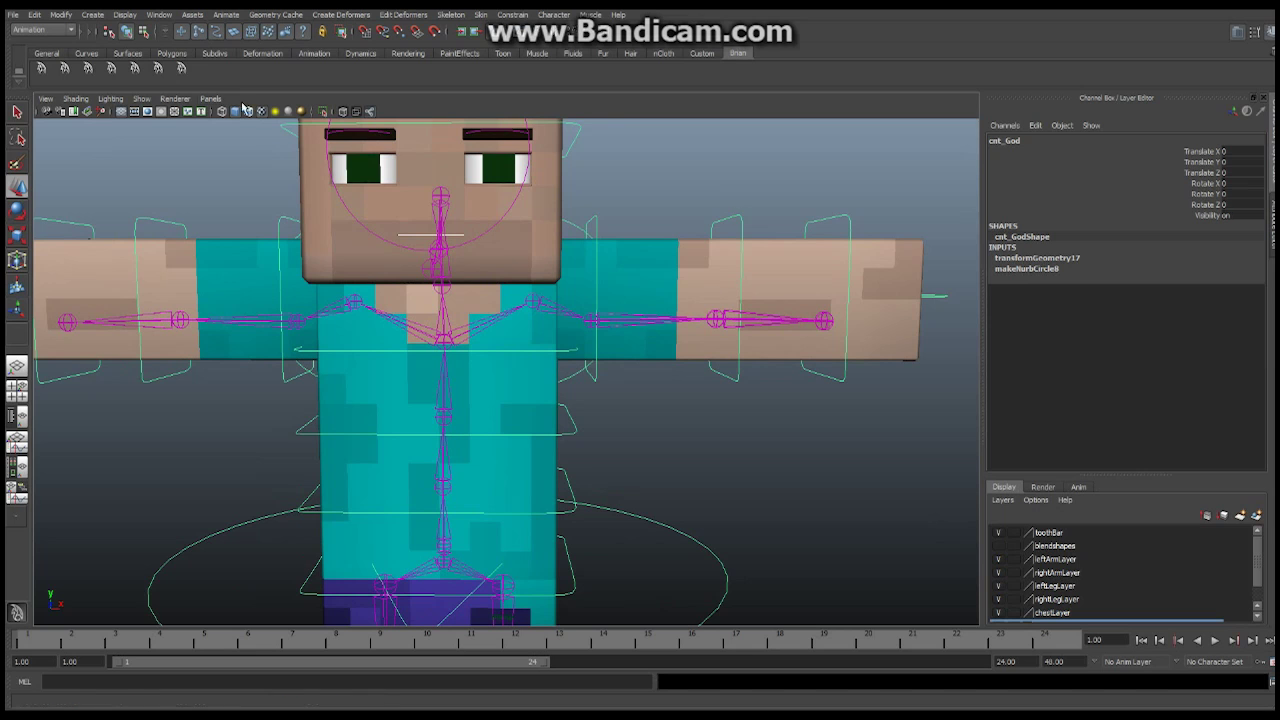
Select the left leg's hip, knee, ankle, heel, ball and toe joints together.
middle_click_drag(634, 514, 629, 300, "alt")
left_click_drag(611, 393, 563, 426, "alt")
middle_click_drag(642, 405, 650, 389, "alt")
left_click(545, 281)
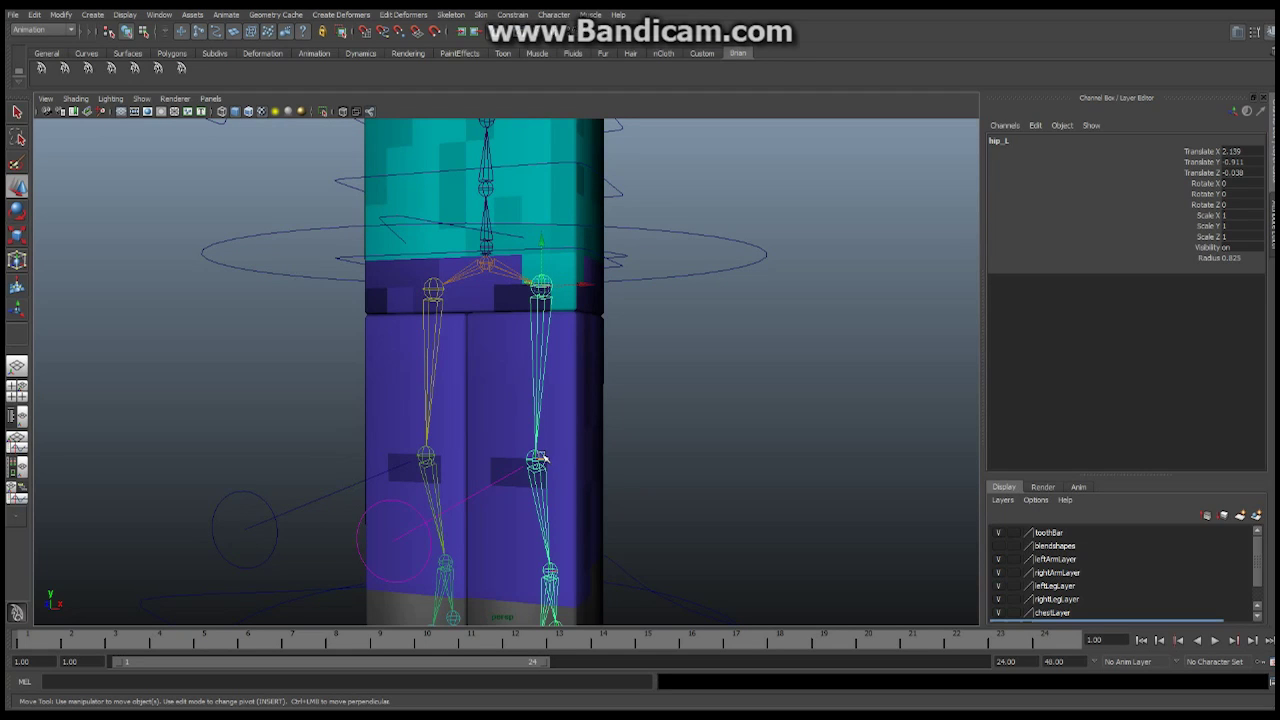
left_click(538, 457)
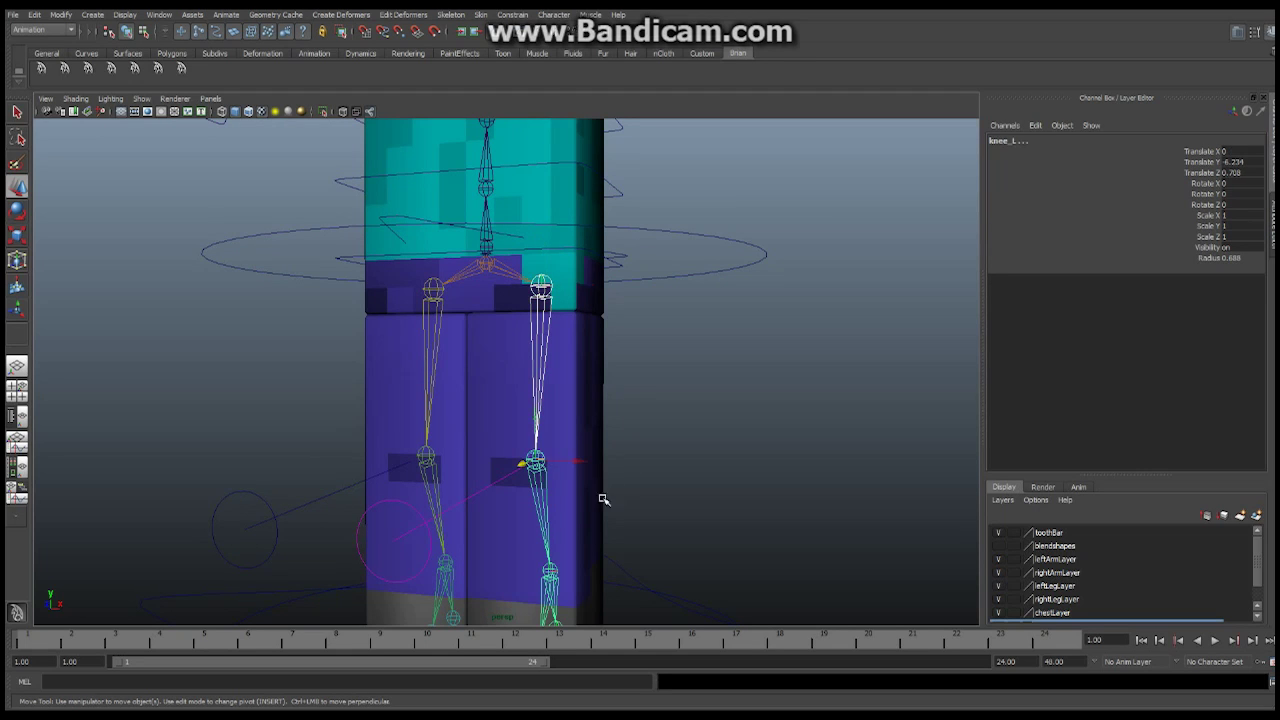
left_click_drag(597, 526, 483, 380, "alt")
right_click_drag(483, 380, 666, 380, "alt")
left_click(610, 398)
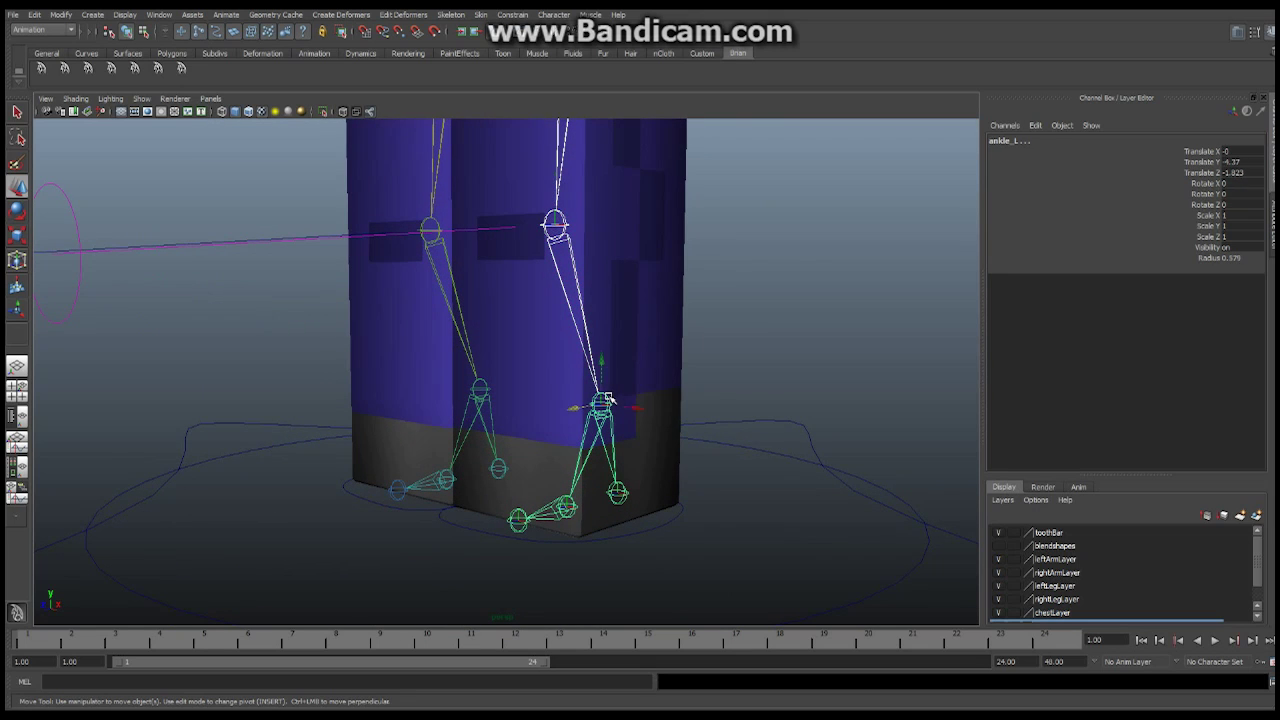
left_click(577, 503)
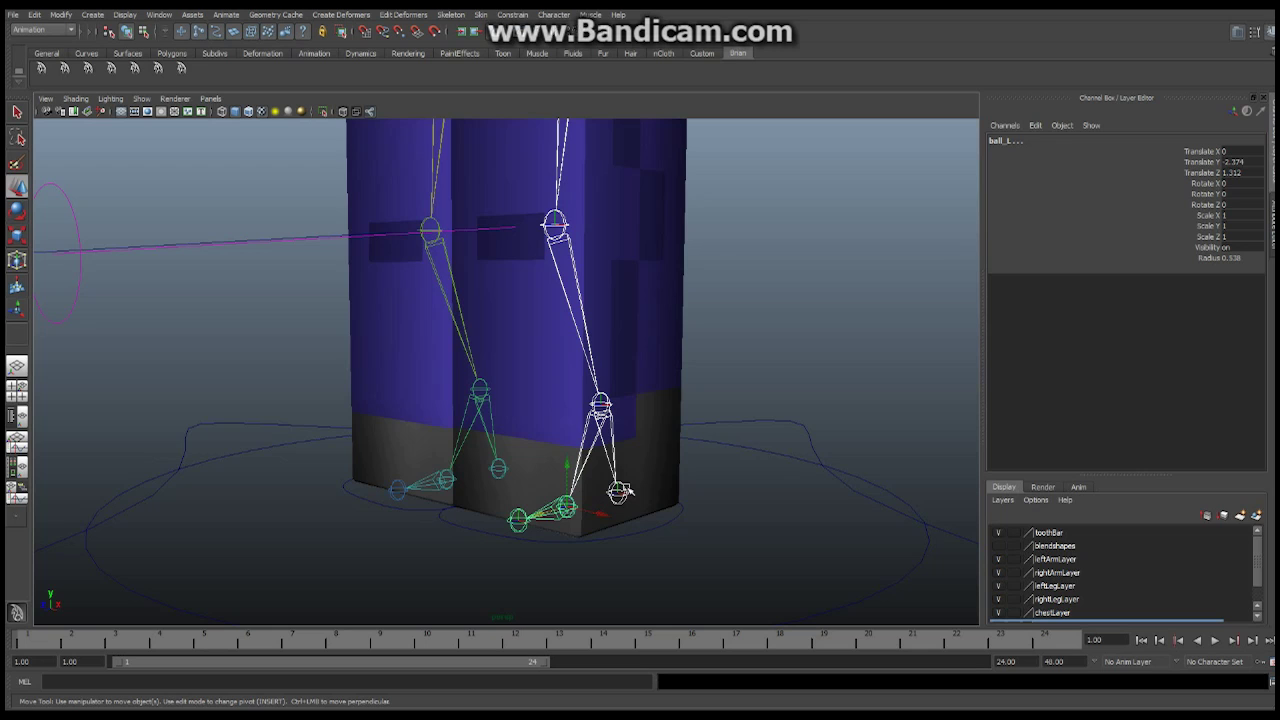
left_click(530, 516)
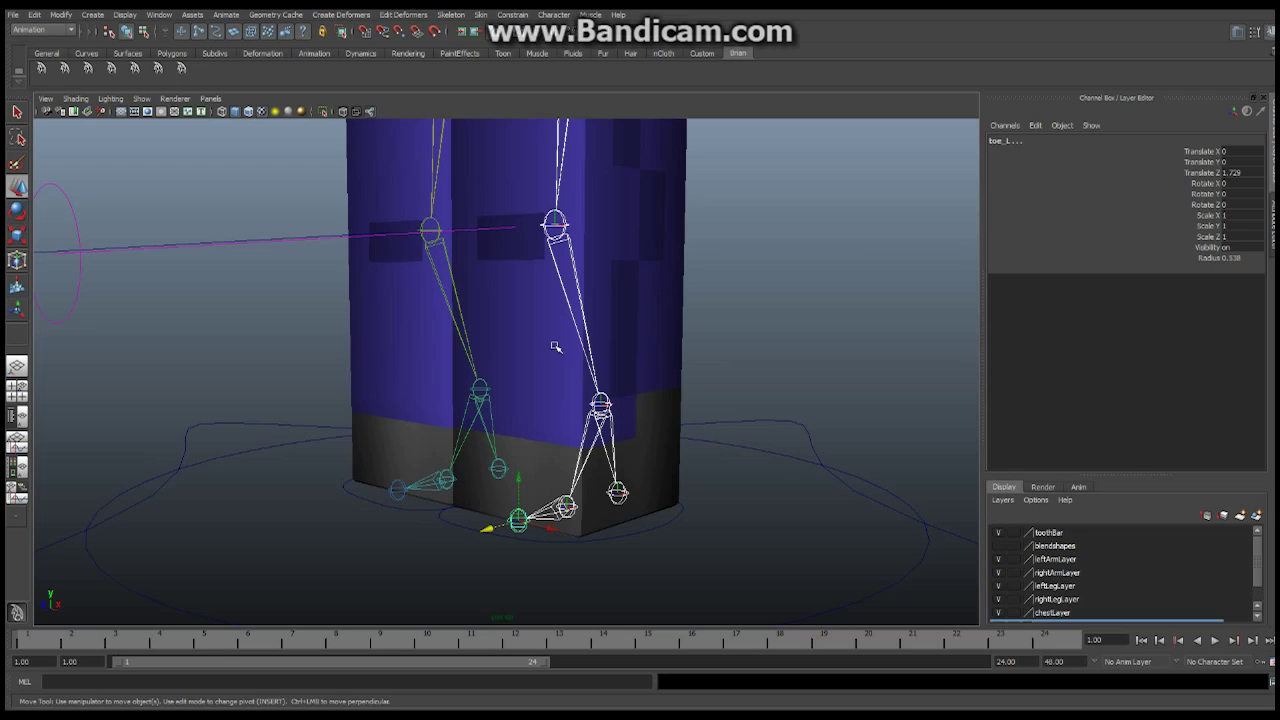
Add the left leg mesh to the current joint selection.
middle_click_drag(554, 363, 548, 452, "alt")
right_click_drag(794, 380, 612, 356, "alt")
scroll(551, 363, "up", 3)
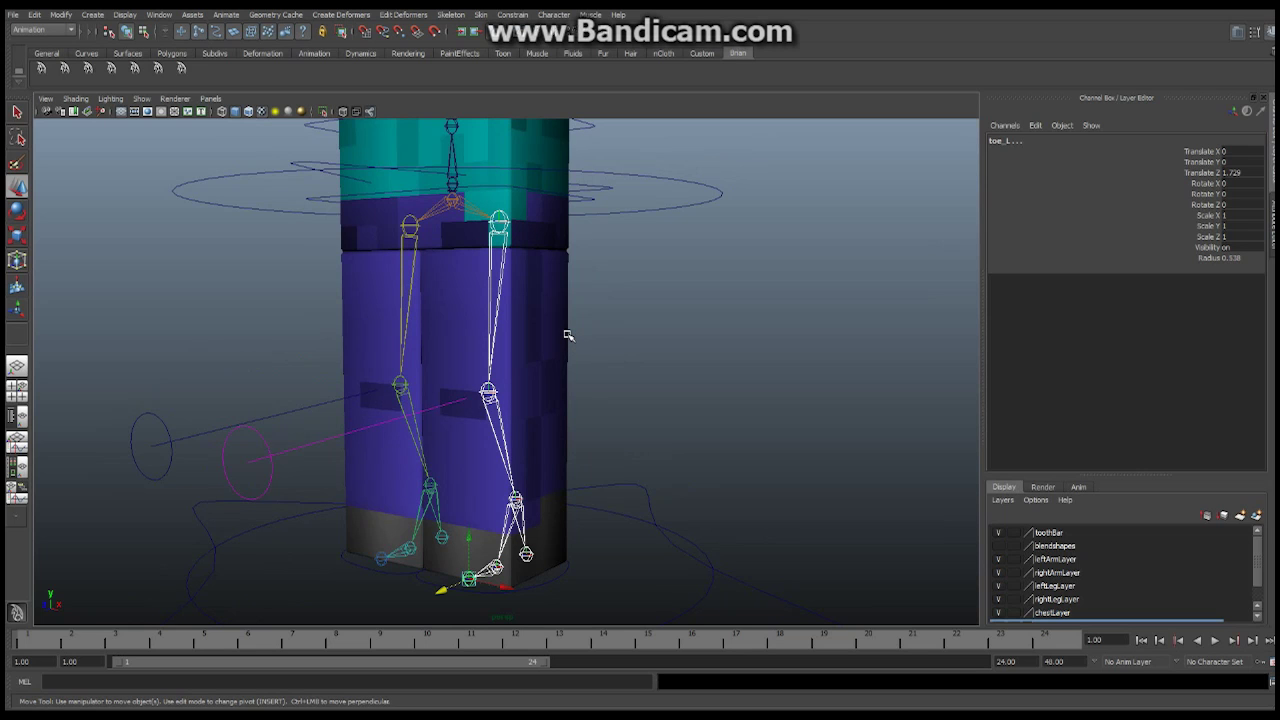
left_click(566, 335)
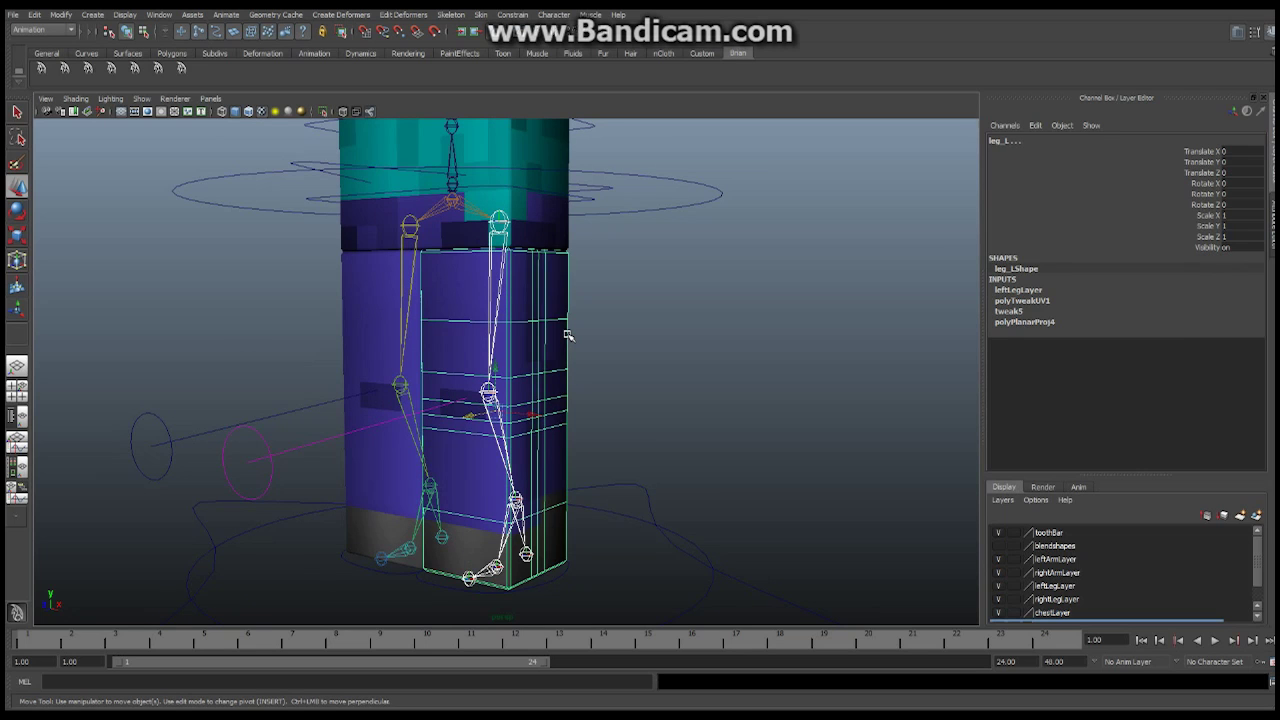
left_click_drag(567, 255, 670, 288, "alt")
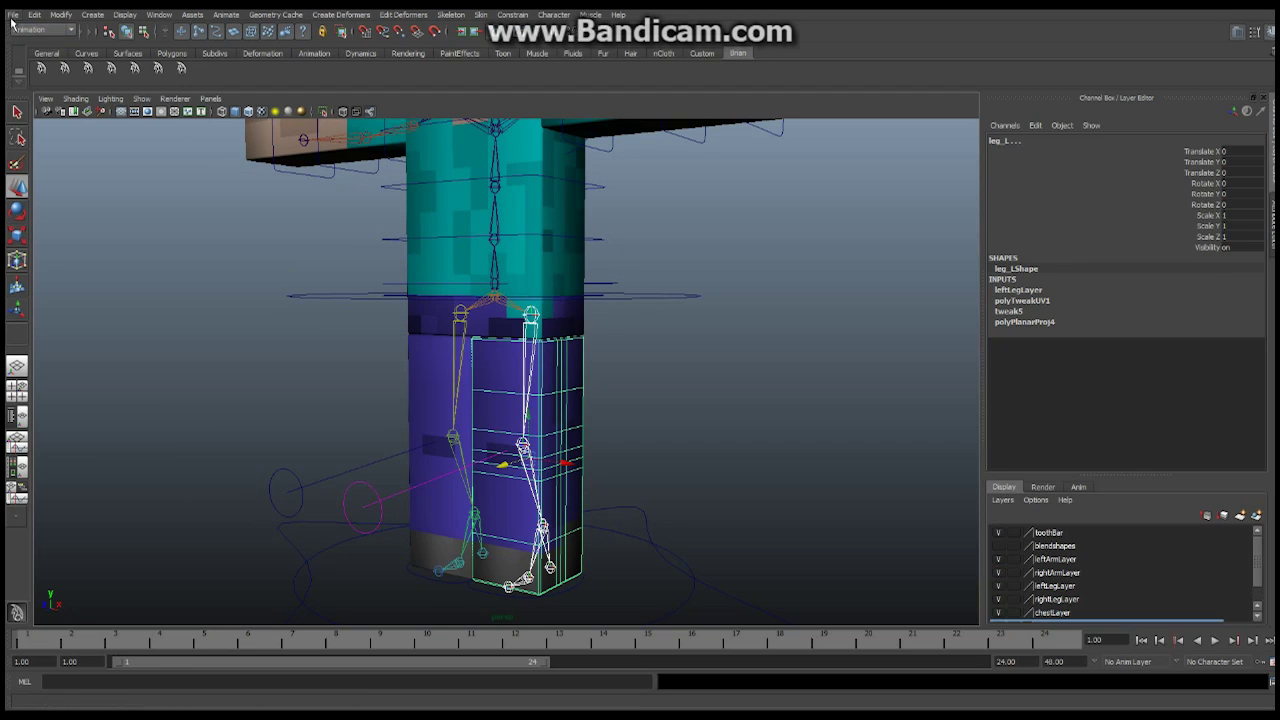
Smooth bind the left leg mesh to its joints with the Bind to option set to Selected joints.
left_click(481, 17)
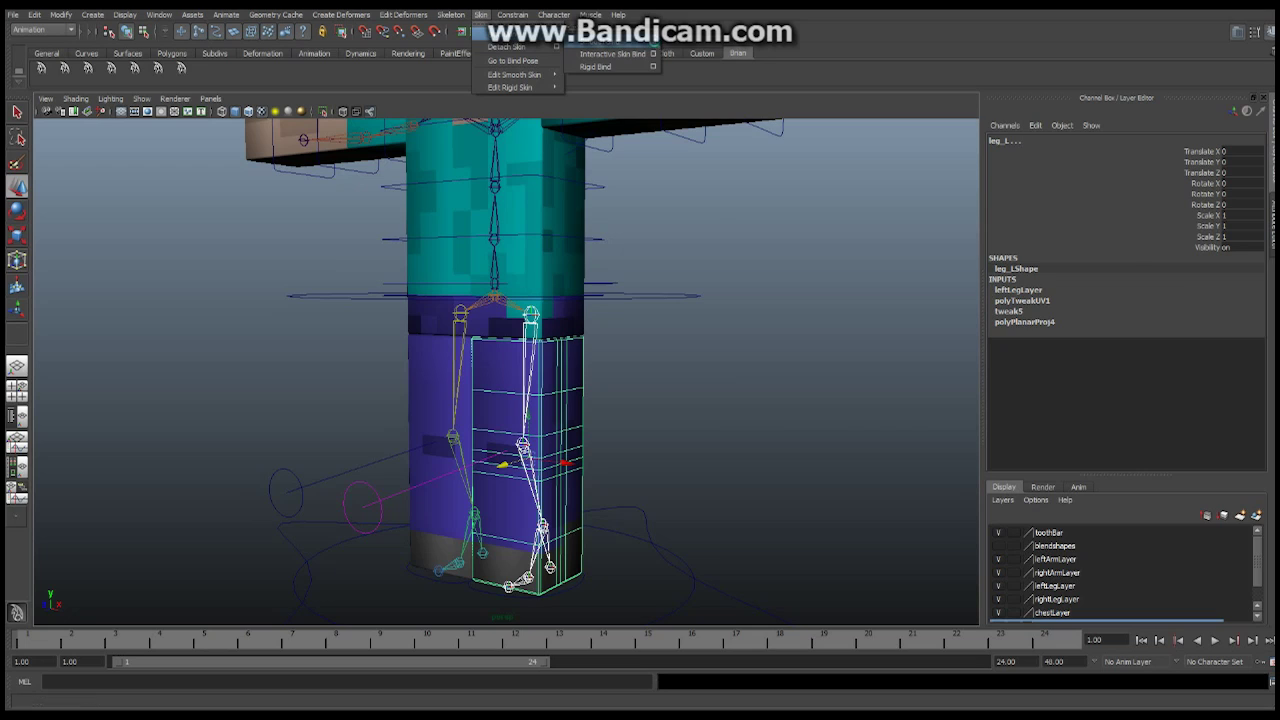
left_click(655, 44)
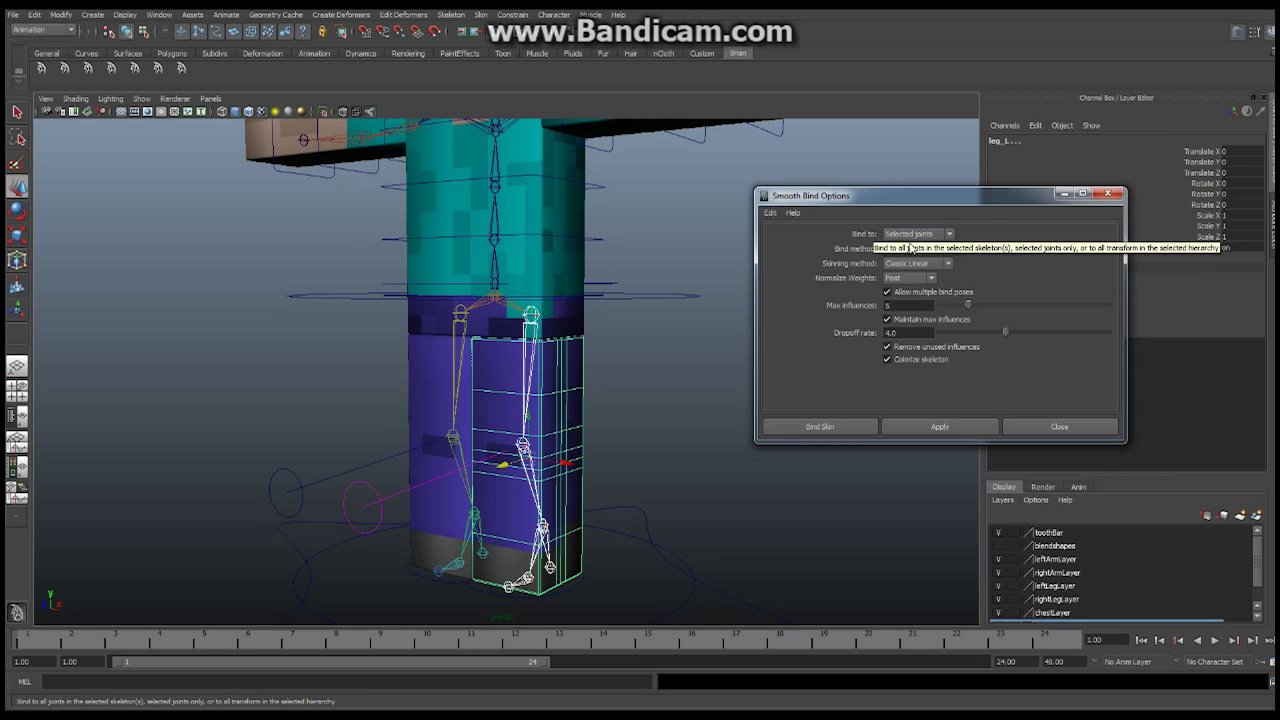
left_click(940, 238)
left_click(939, 246)
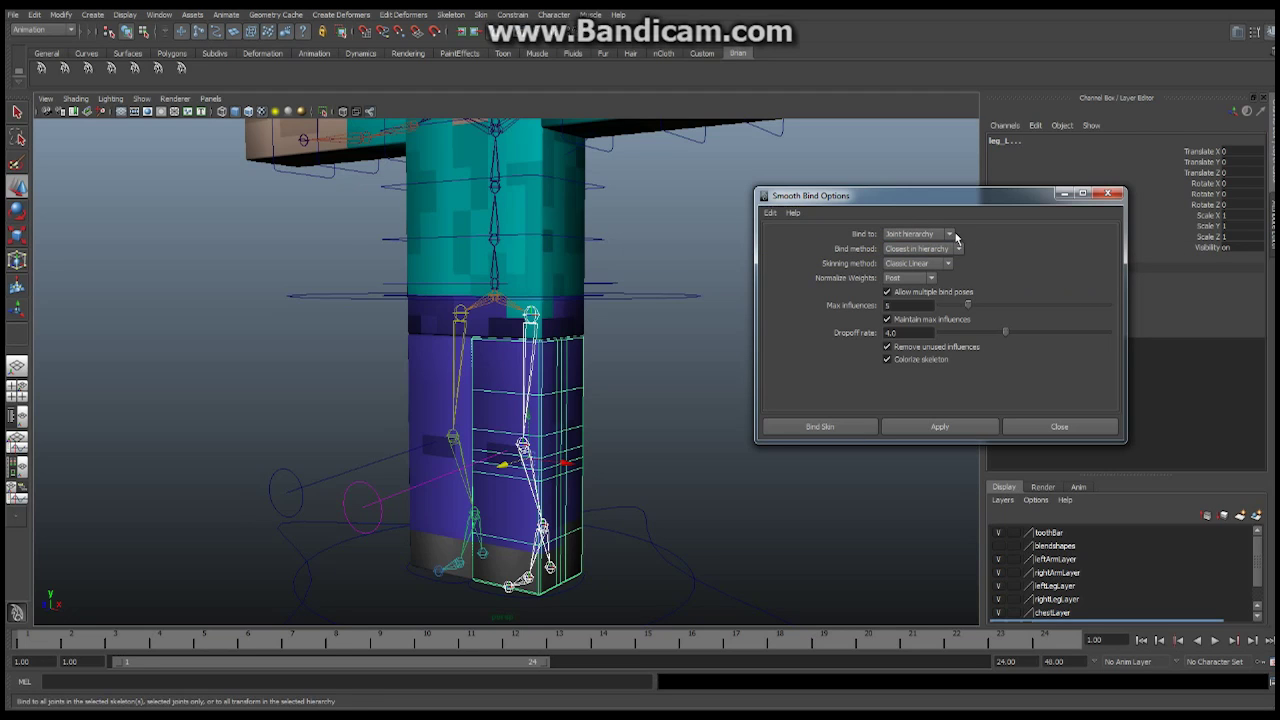
left_click(950, 238)
left_click(919, 255)
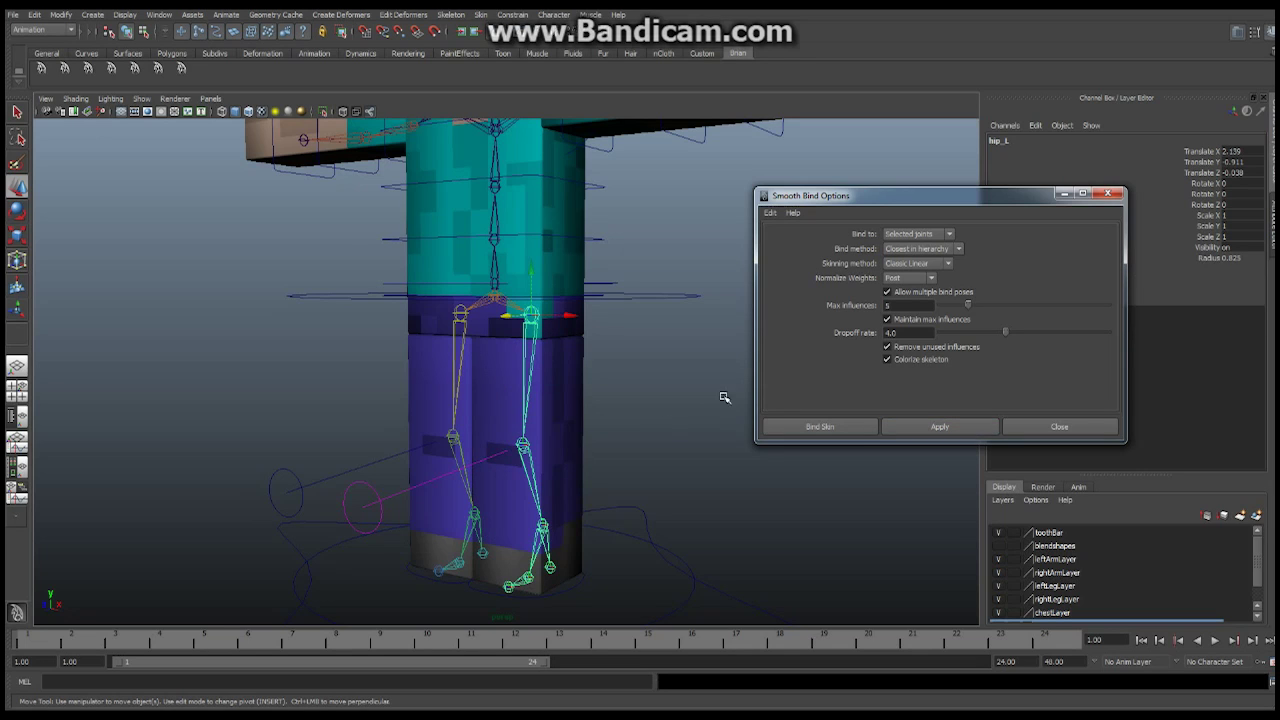
left_click(1109, 194)
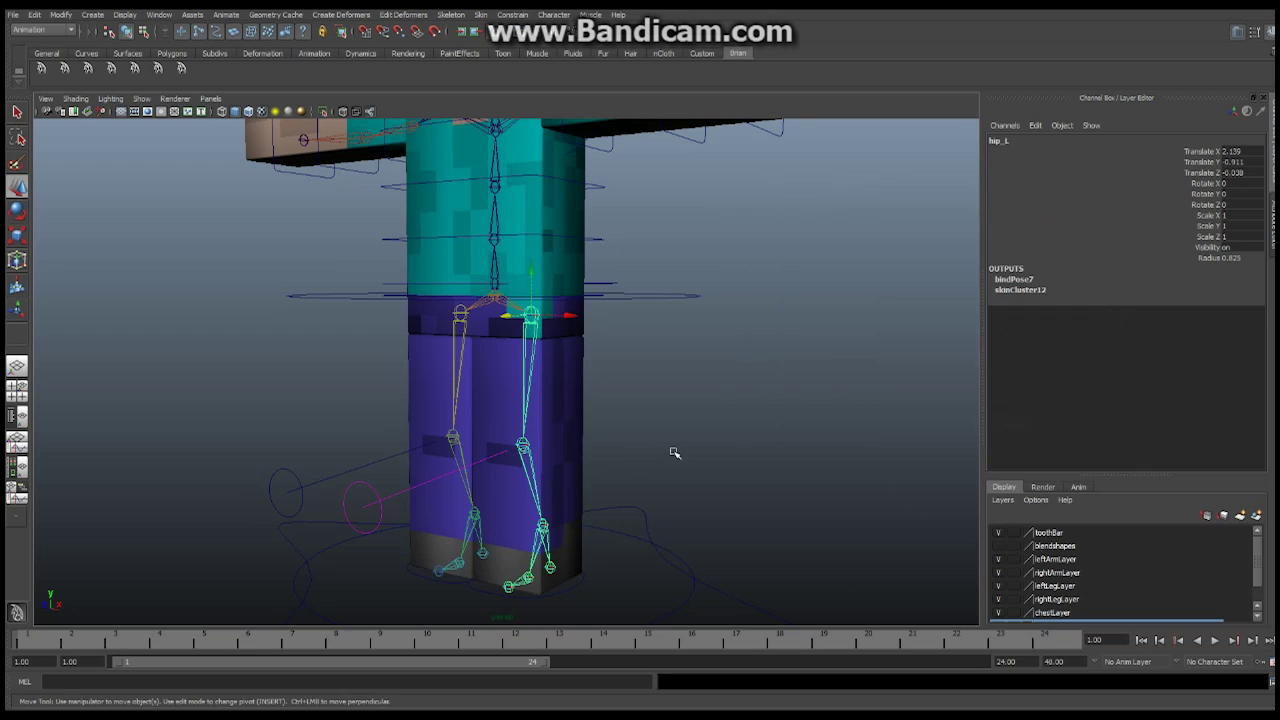
Select the left foot control and move it up and forward so the left leg bends at the knee.
left_click_drag(670, 453, 562, 373, "alt")
left_click(557, 475)
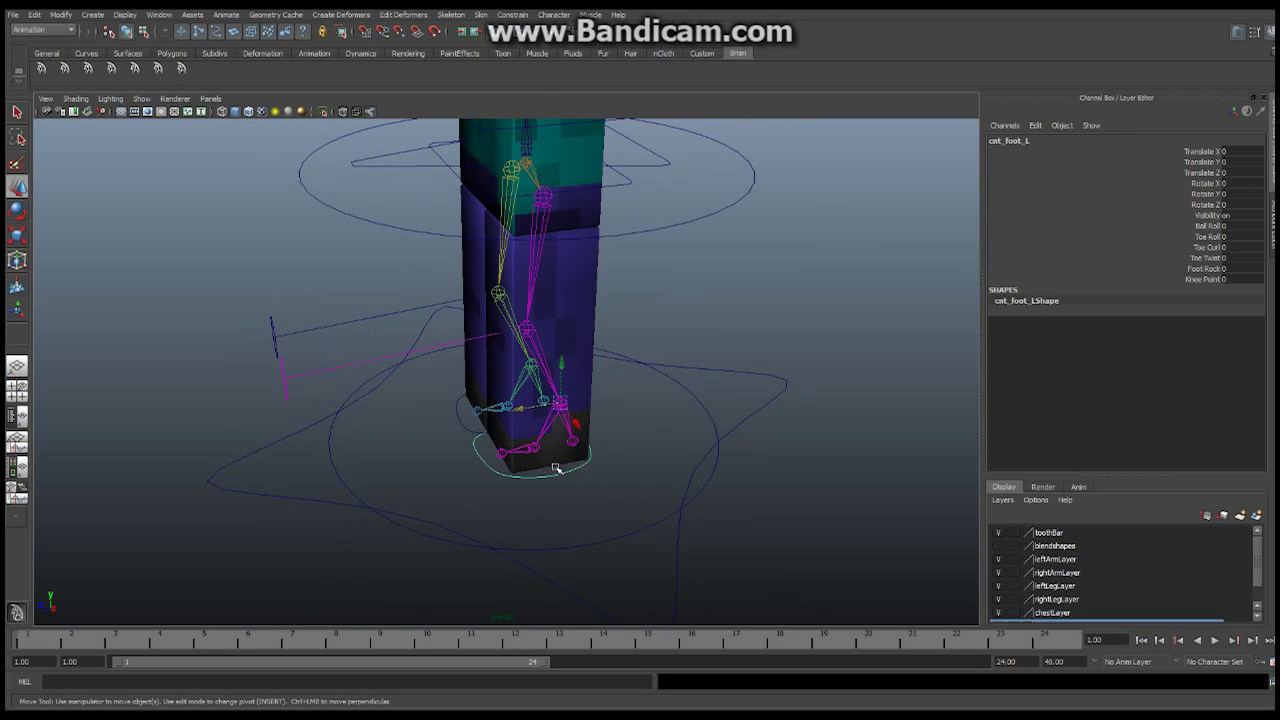
left_click_drag(557, 470, 440, 300, "alt")
right_click_drag(440, 300, 652, 313, "alt")
left_click_drag(563, 282, 536, 350)
Select the left leg mesh and examine how it deforms around the hip, knee and foot.
left_click_drag(436, 335, 476, 306, "alt")
left_click(491, 303)
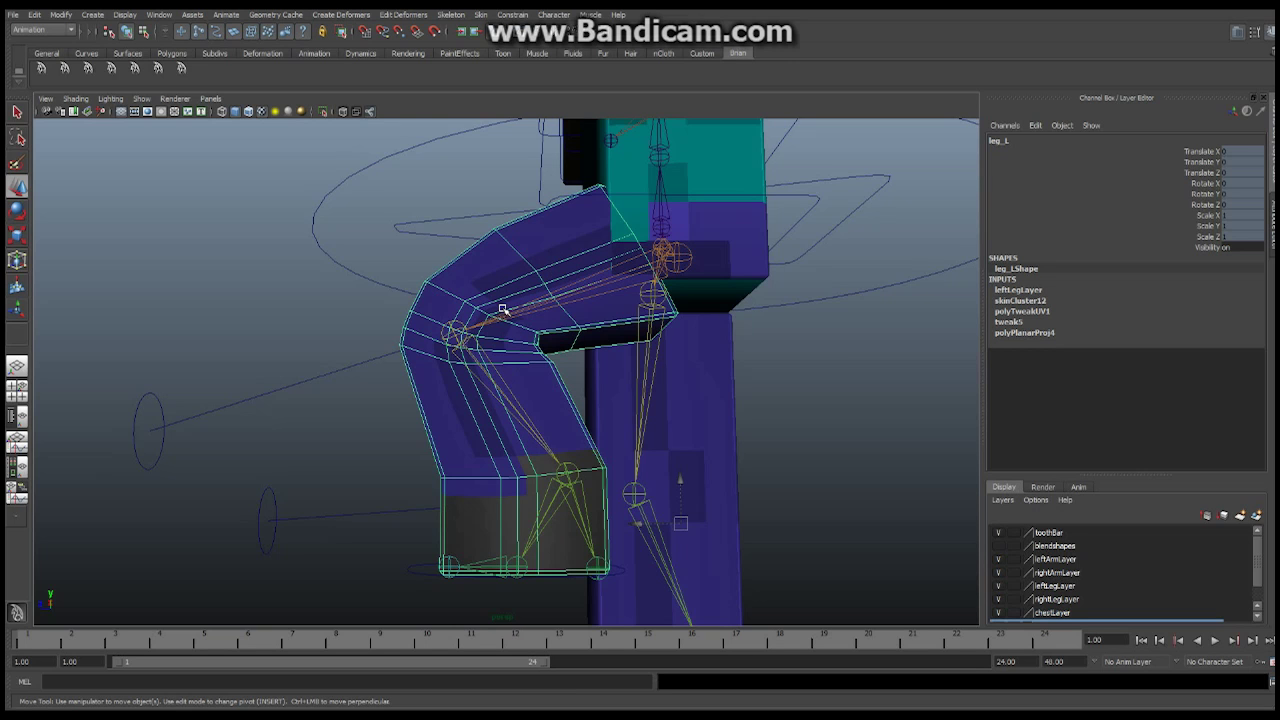
left_click_drag(522, 320, 503, 280, "alt")
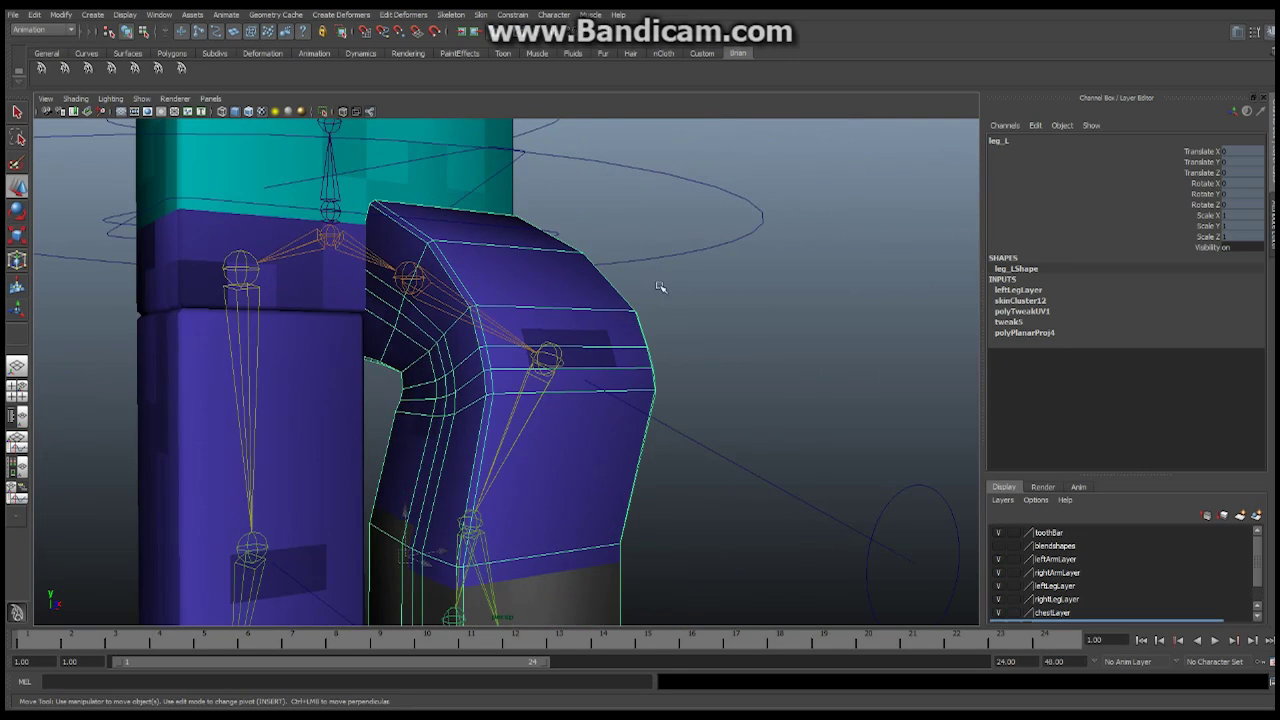
left_click_drag(666, 283, 455, 290, "alt")
middle_click_drag(455, 290, 488, 266, "alt")
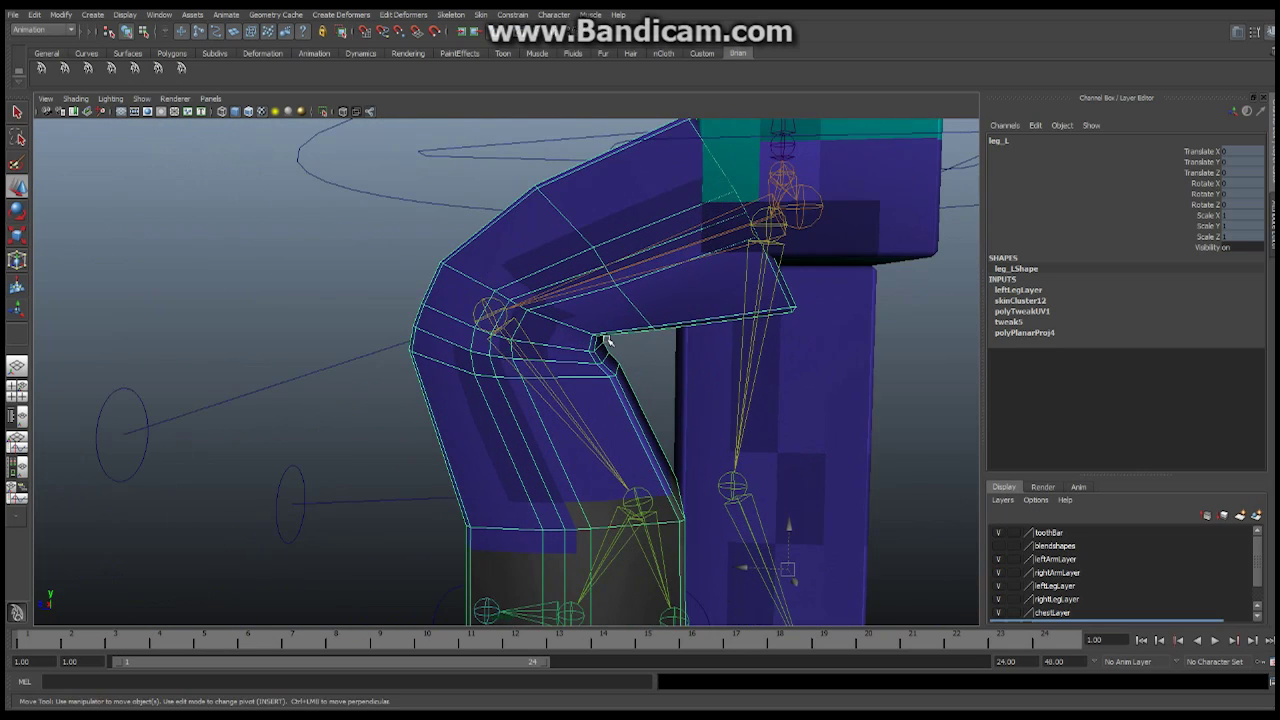
middle_click_drag(674, 412, 680, 334, "alt")
right_click_drag(680, 334, 605, 400, "alt")
middle_click_drag(697, 520, 697, 434, "alt")
left_click_drag(697, 434, 581, 455, "alt")
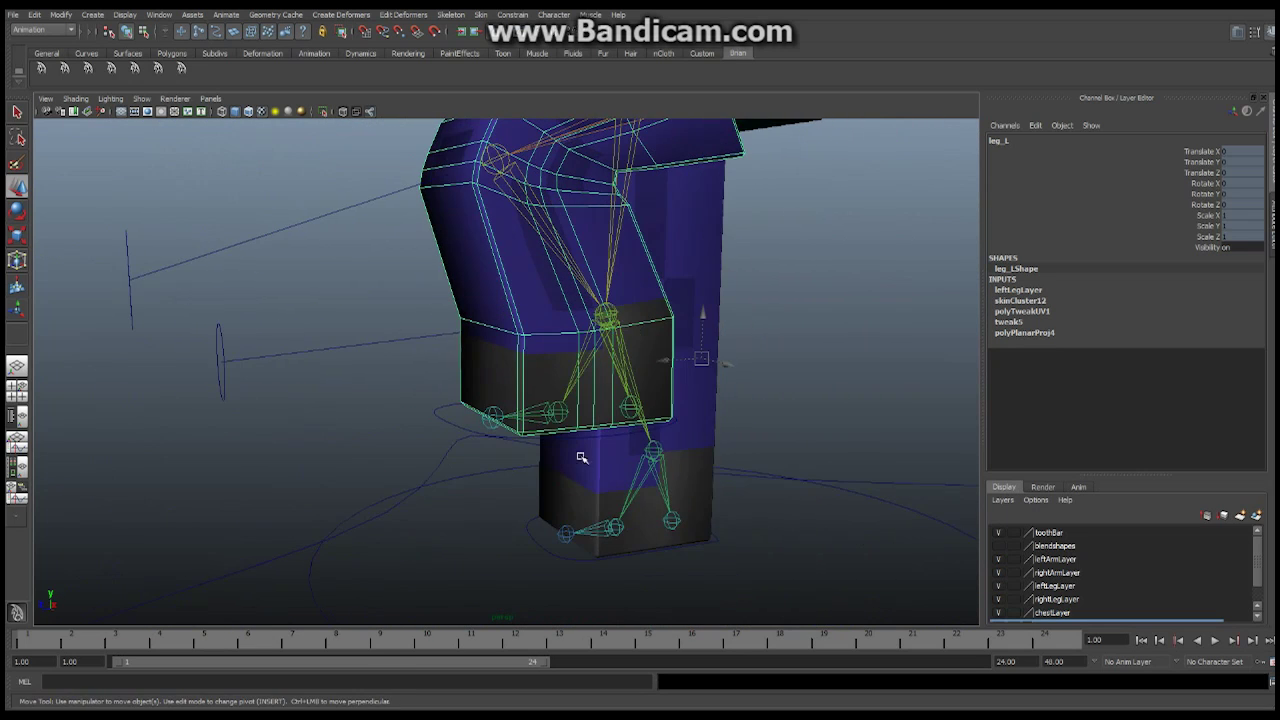
Select the left foot control and move it farther forward to a Translate Z of about 7.08.
left_click(620, 434)
middle_click_drag(710, 387, 708, 414, "alt")
left_click_drag(708, 414, 690, 420, "alt")
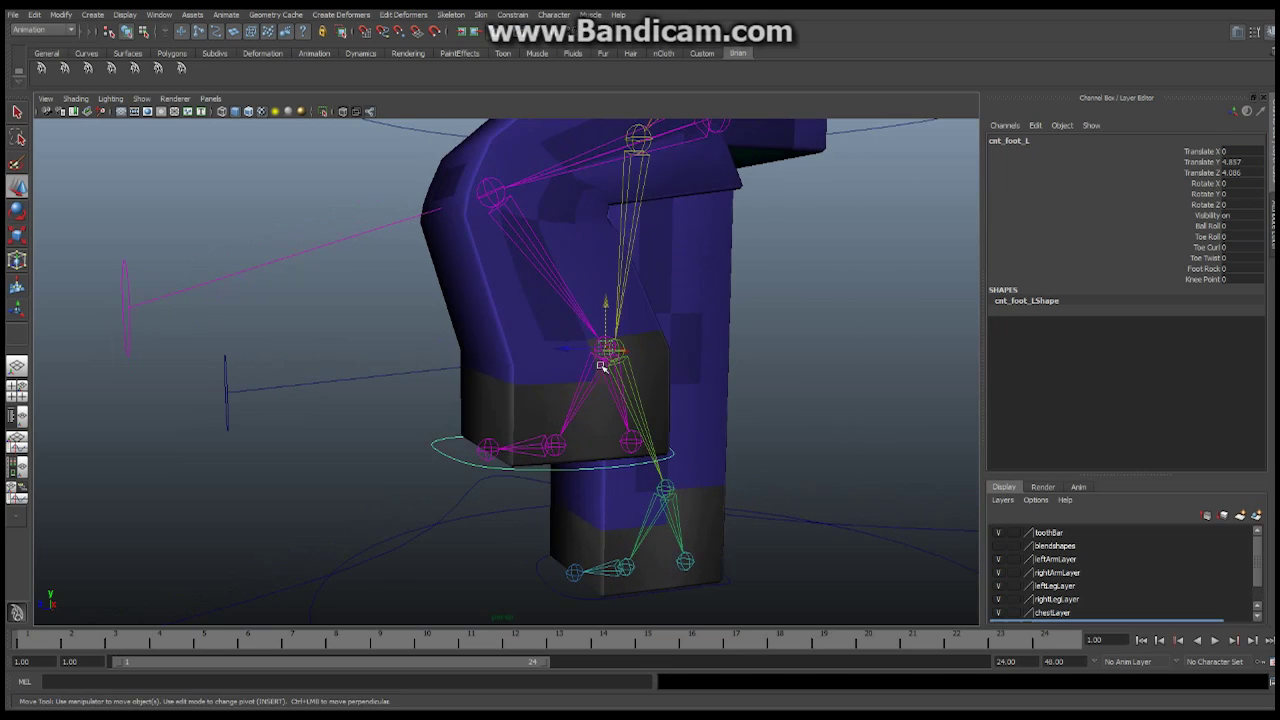
left_click_drag(578, 354, 482, 372)
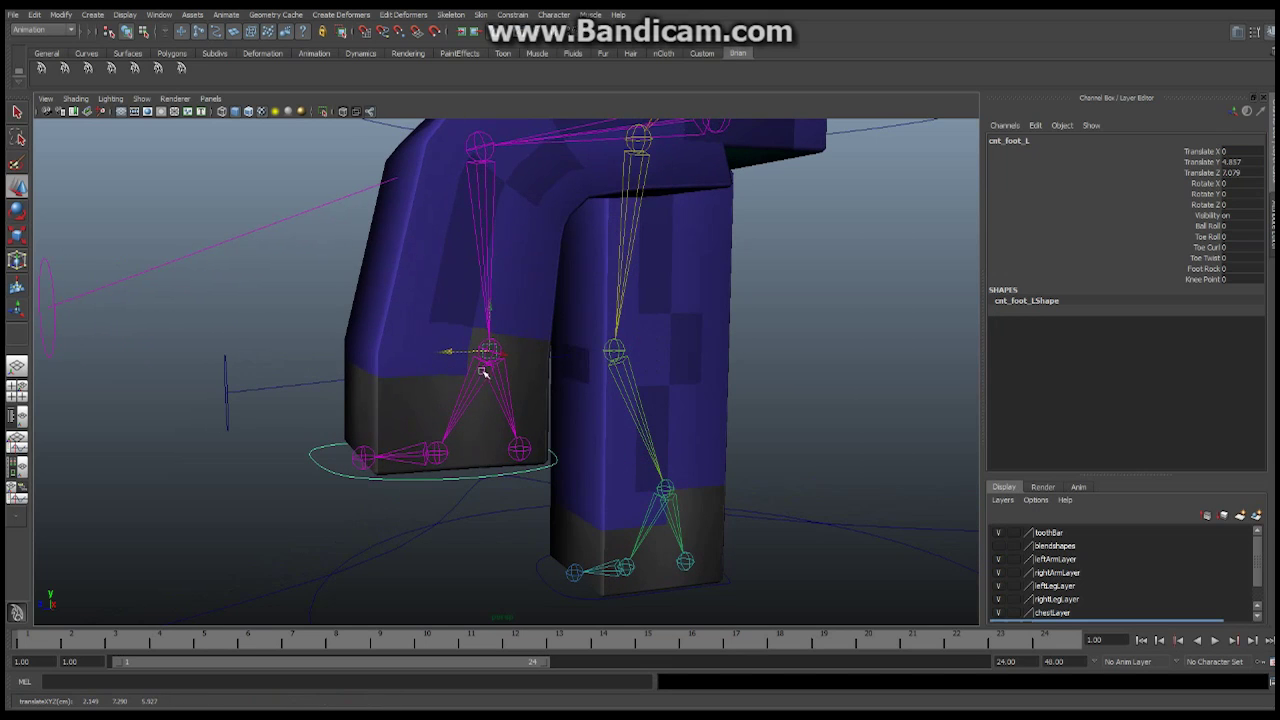
Try a negative Toe Twist on the left foot control and undo it.
left_click(1204, 259)
middle_click_drag(380, 400, 268, 395)
key("ctrl+z")
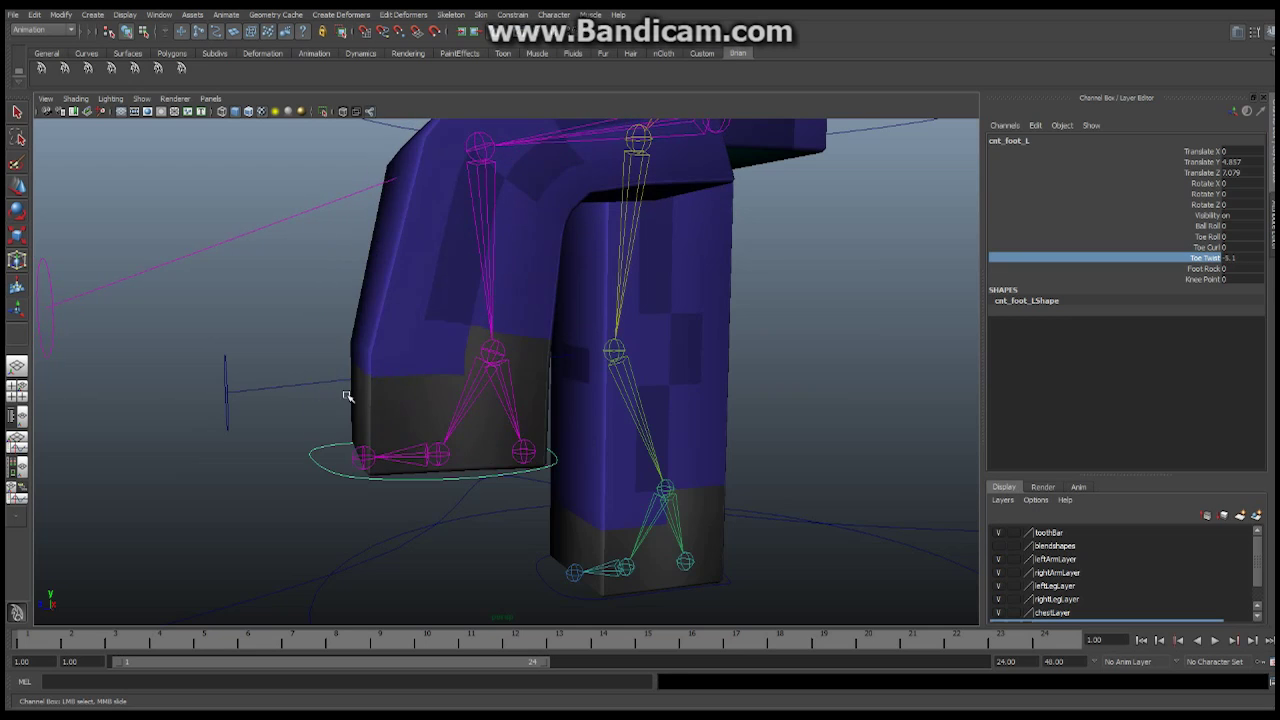
Try changing the left foot control's Ball Roll and undo it.
left_click(1210, 269)
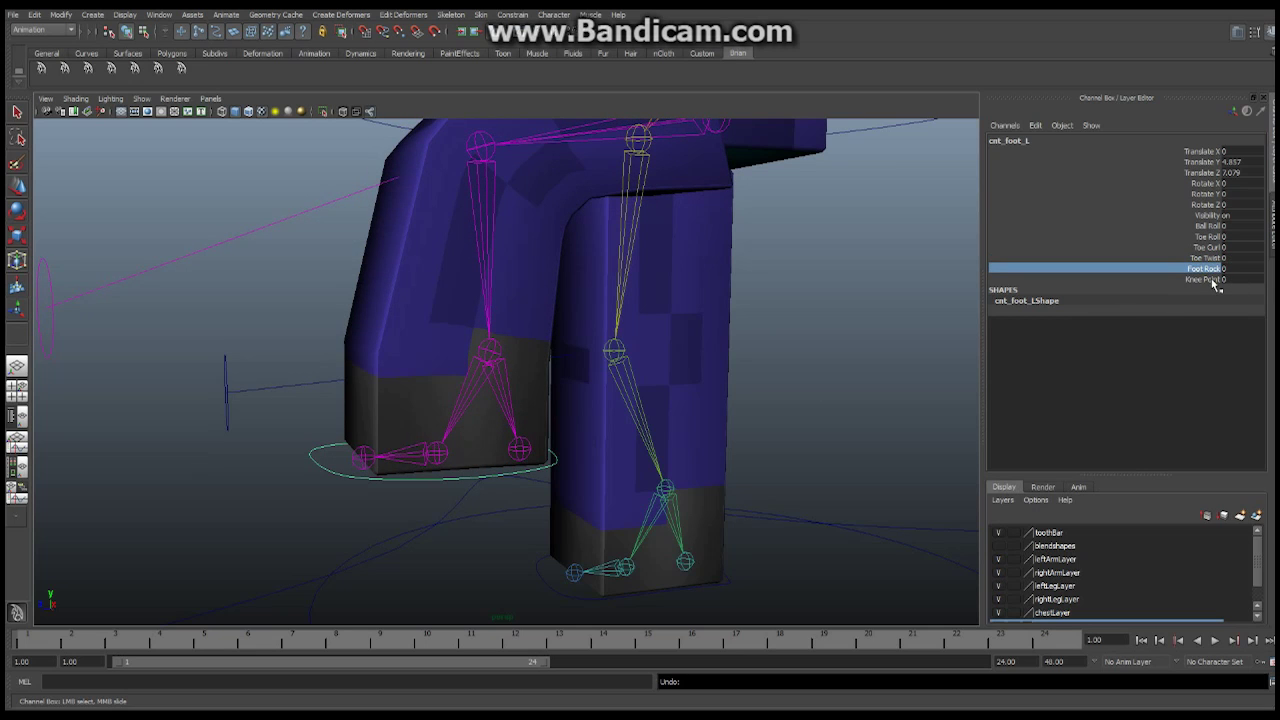
left_click(1215, 228)
middle_click_drag(426, 380, 484, 405)
key("ctrl+z")
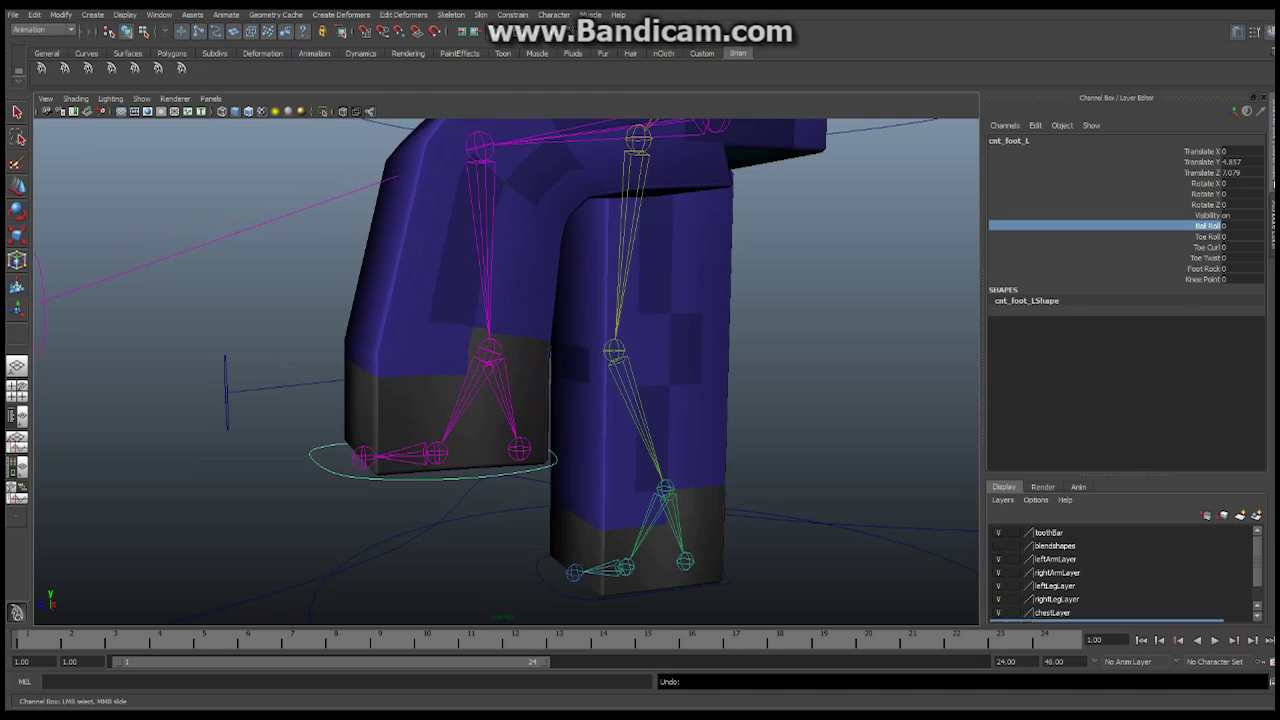
Try a positive Toe Roll on the left foot control and undo it.
left_click(1210, 236)
middle_click_drag(540, 388, 694, 366)
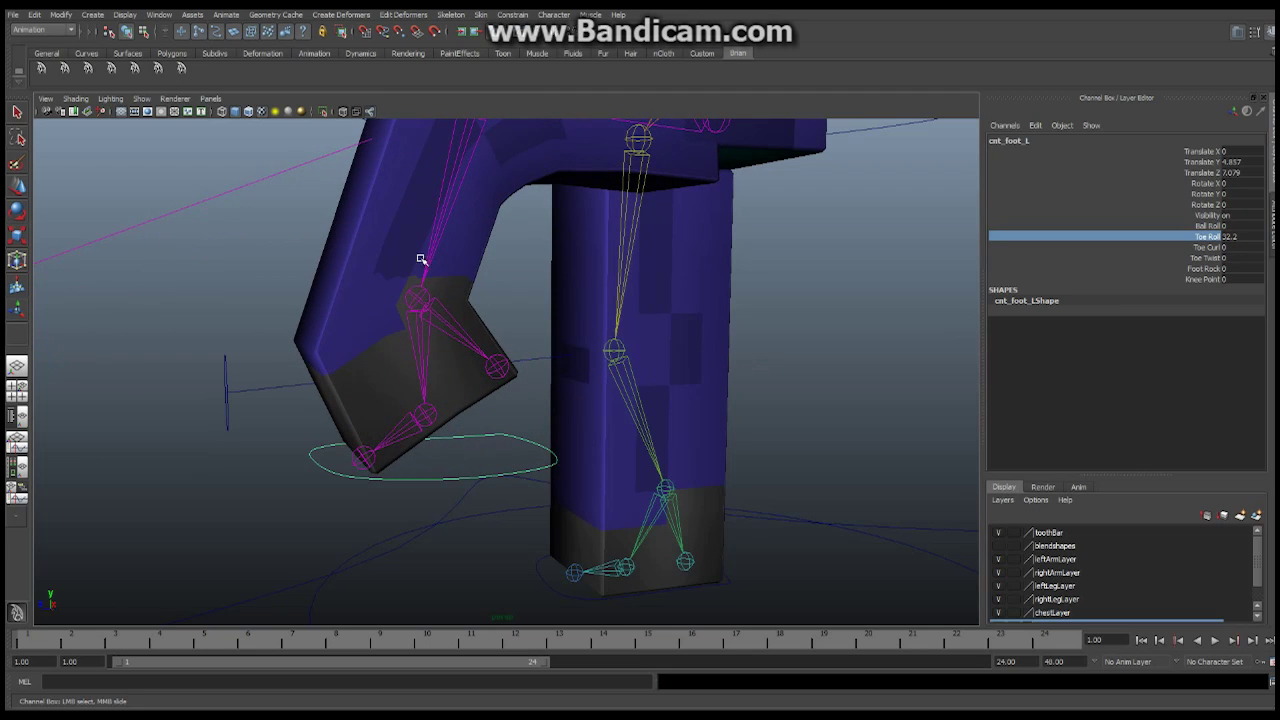
key("ctrl+z")
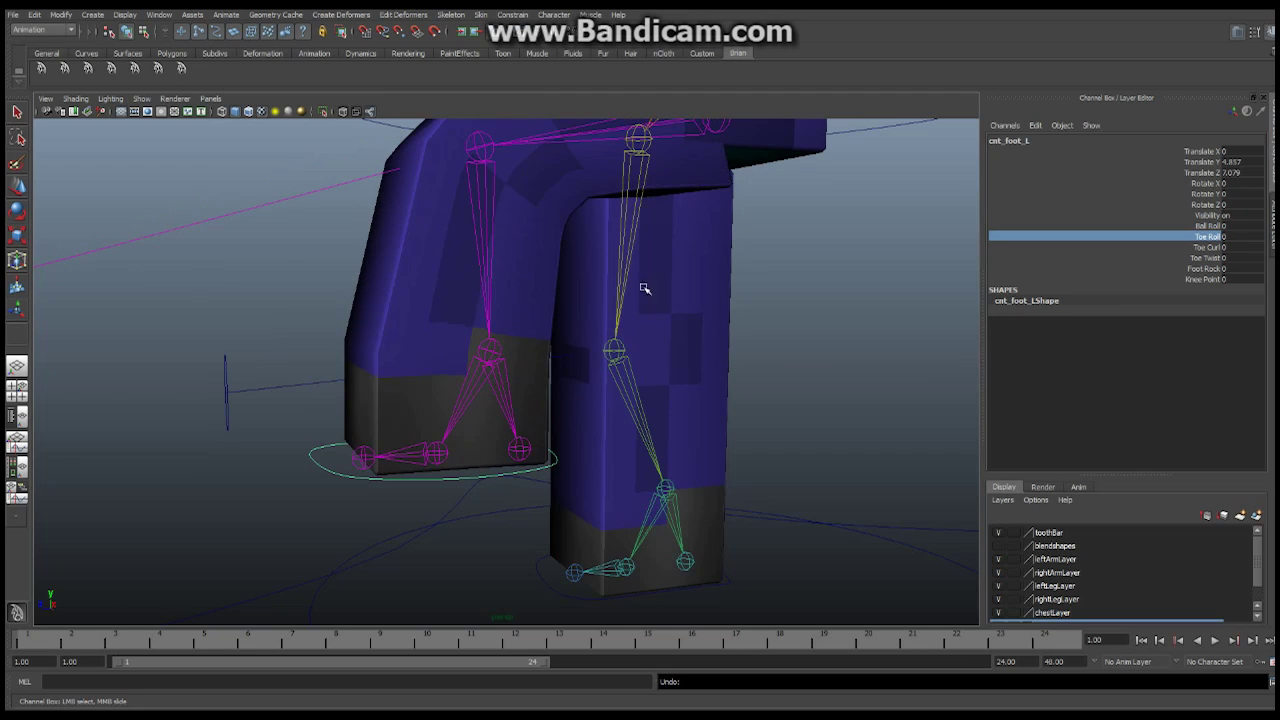
Examine the whole character with the left leg bent from the front and side to judge the knee and hip deformation.
left_click_drag(841, 274, 751, 339, "alt")
right_click_drag(790, 281, 437, 276, "alt")
middle_click_drag(437, 276, 446, 293, "alt")
left_click_drag(552, 315, 391, 321, "alt")
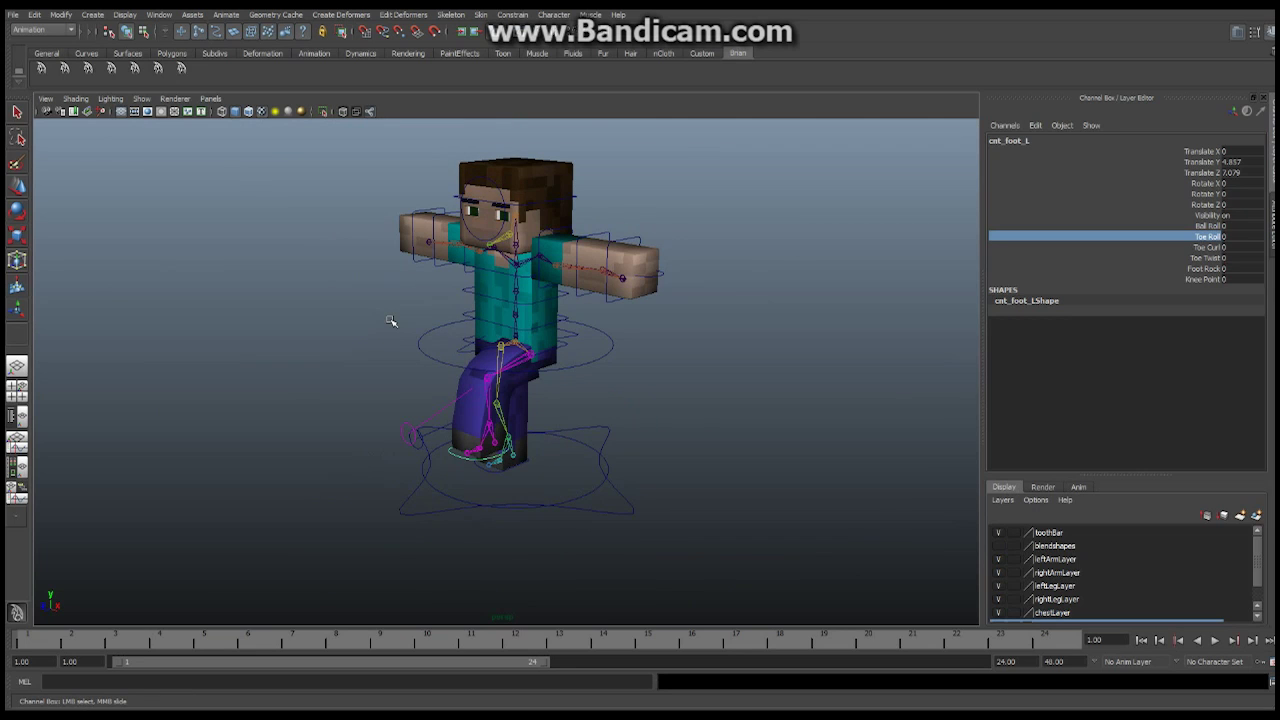
left_click_drag(551, 351, 600, 346, "alt")
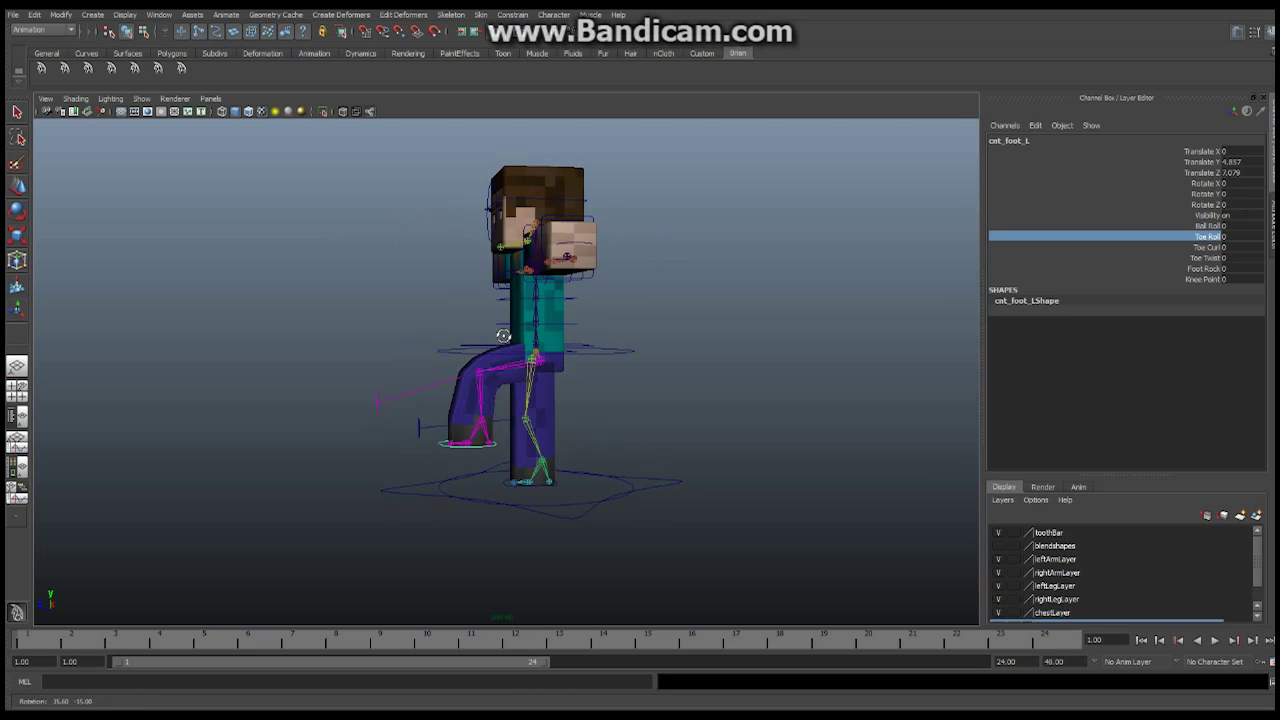
right_click_drag(600, 346, 709, 333, "alt")
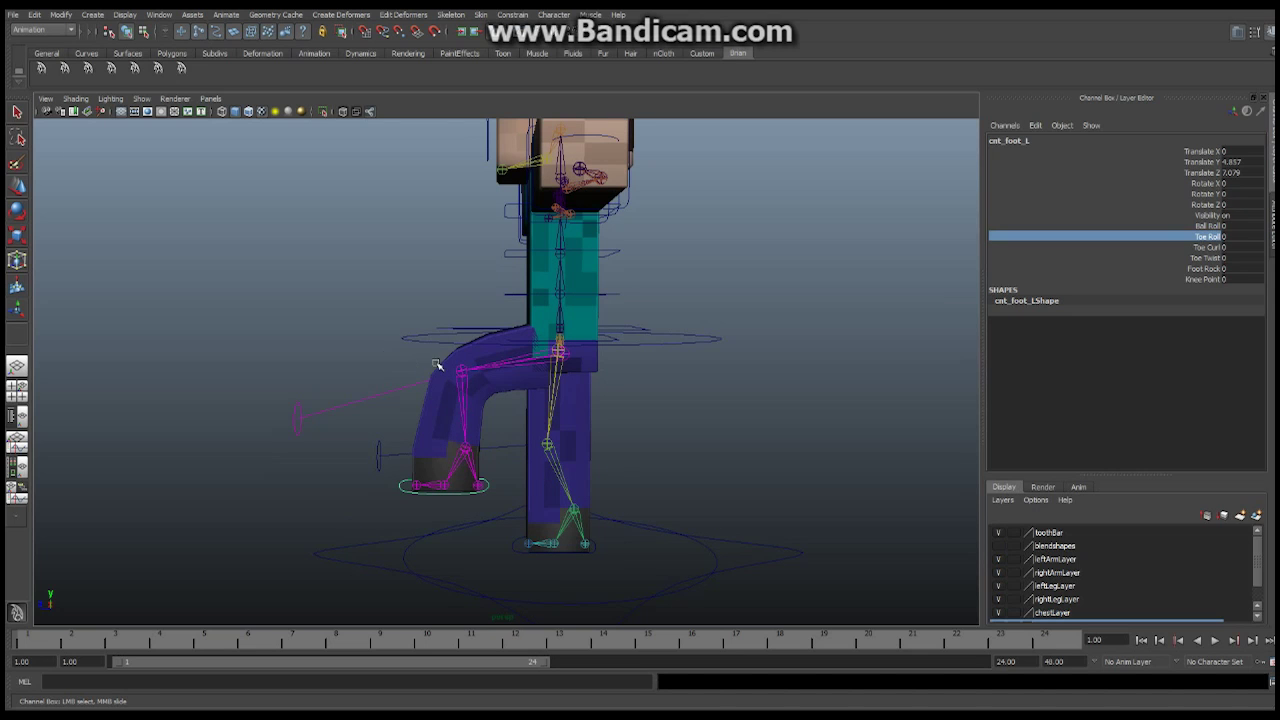
left_click_drag(527, 331, 623, 270, "alt")
left_click_drag(681, 425, 557, 362, "alt")
left_click_drag(555, 460, 660, 377, "alt")
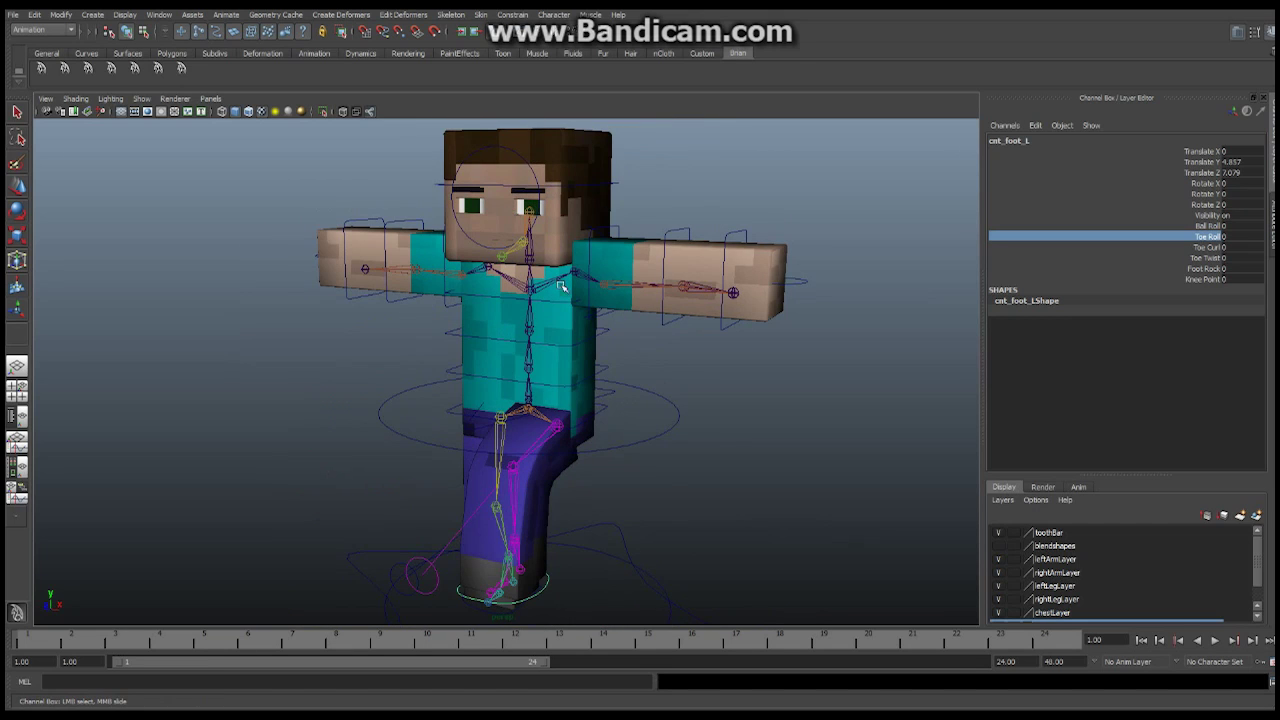
left_click_drag(601, 403, 464, 387, "alt")
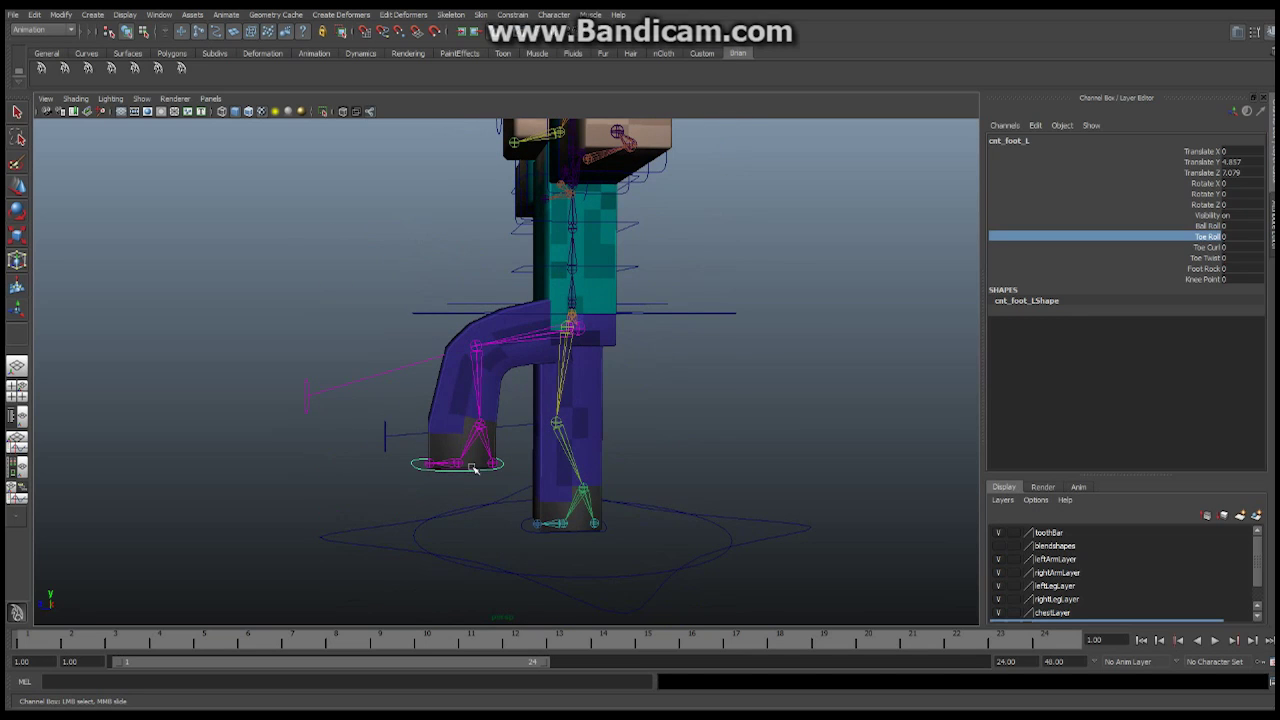
Raise the left foot control to a Translate Y of about 6.26.
key("w")
mouse_move(480, 381)
left_mouse_down()
mouse_move(486, 343)
mouse_move(492, 365)
left_mouse_up()
middle_click_drag(492, 366, 571, 371)
right_click_drag(571, 371, 790, 377, "alt")
middle_click_drag(648, 356, 648, 306, "alt")
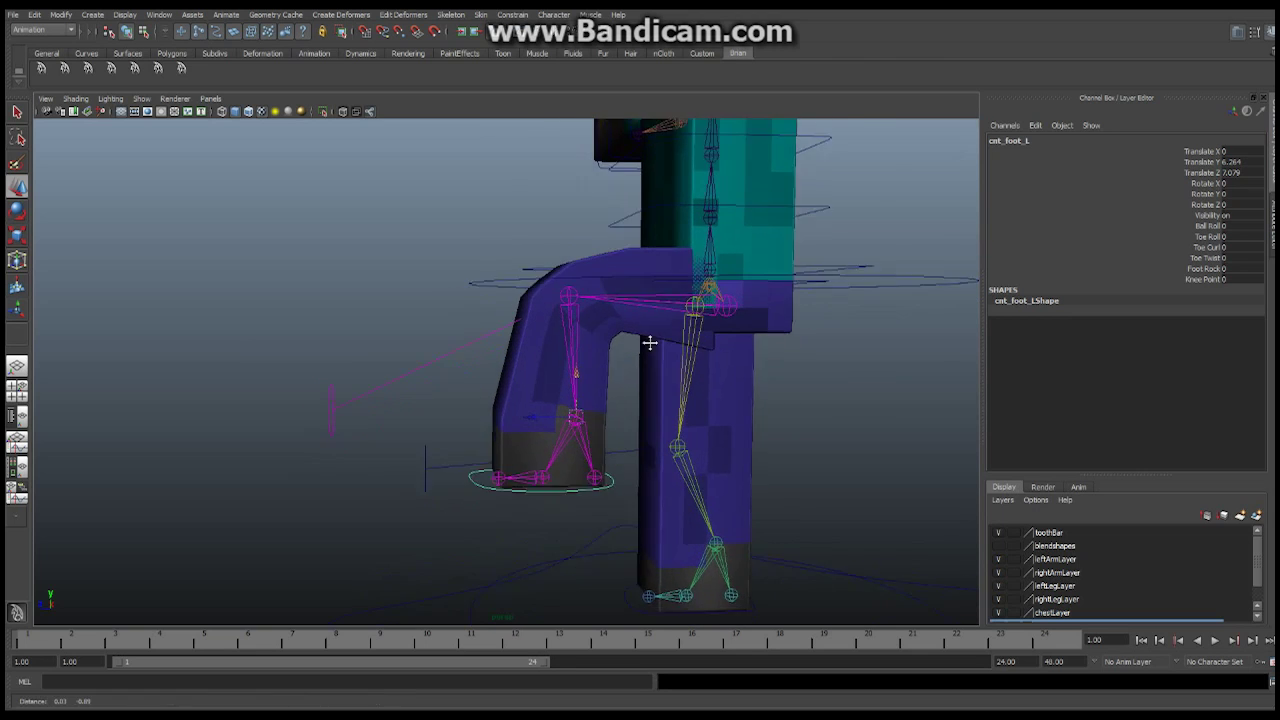
mouse_move(600, 331)
left_mouse_down("alt")
mouse_move(571, 331)
mouse_move(593, 333)
left_mouse_up("alt")
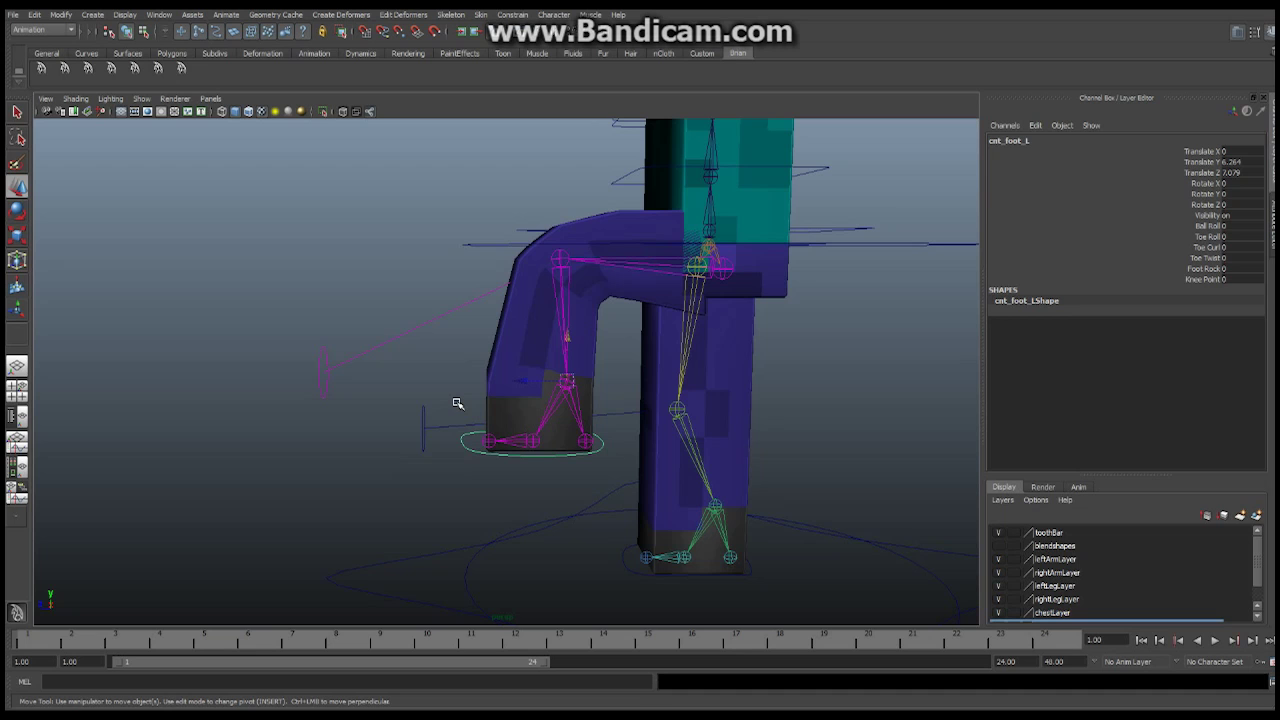
Move the left foot control back toward the body to a Translate Z of about 3.96, bending the knee more sharply.
left_click_drag(526, 381, 543, 343)
middle_click_drag(434, 372, 417, 406, "alt")
right_click_drag(417, 406, 669, 371, "alt")
left_click_drag(669, 371, 687, 317, "alt")
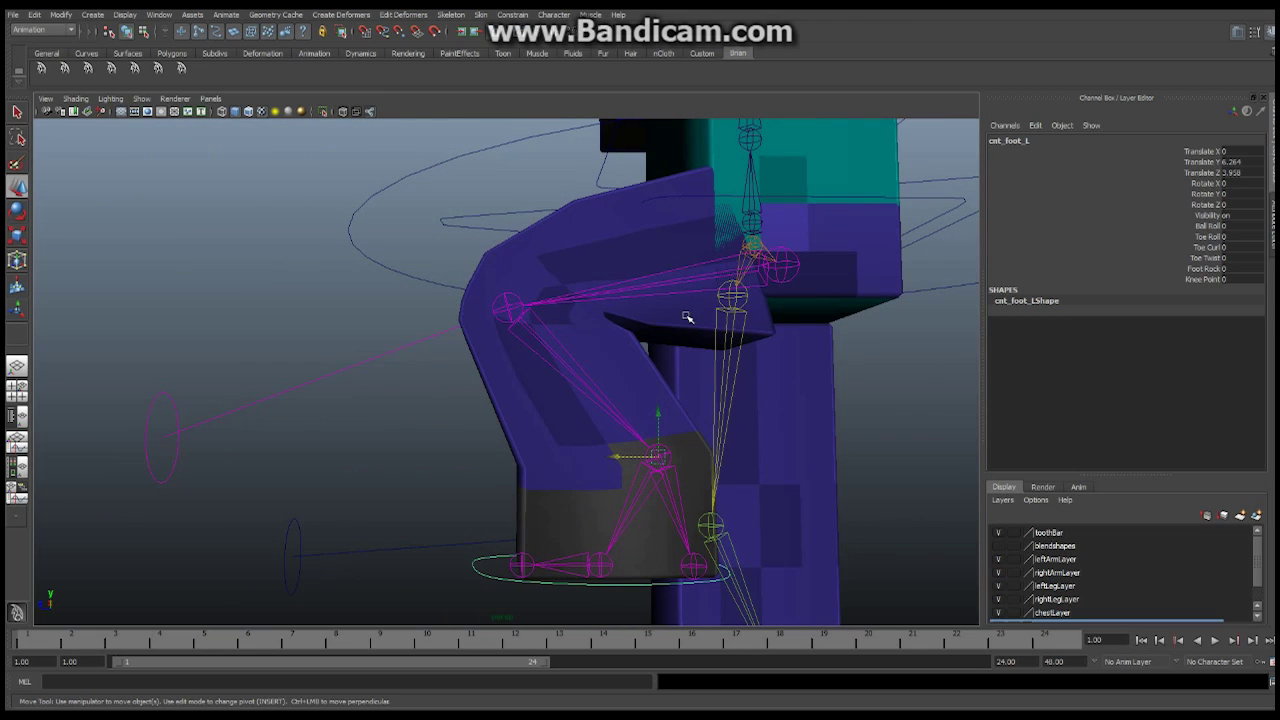
Select the left leg mesh and activate the Paint Skin Weights Tool on it.
left_click(577, 204)
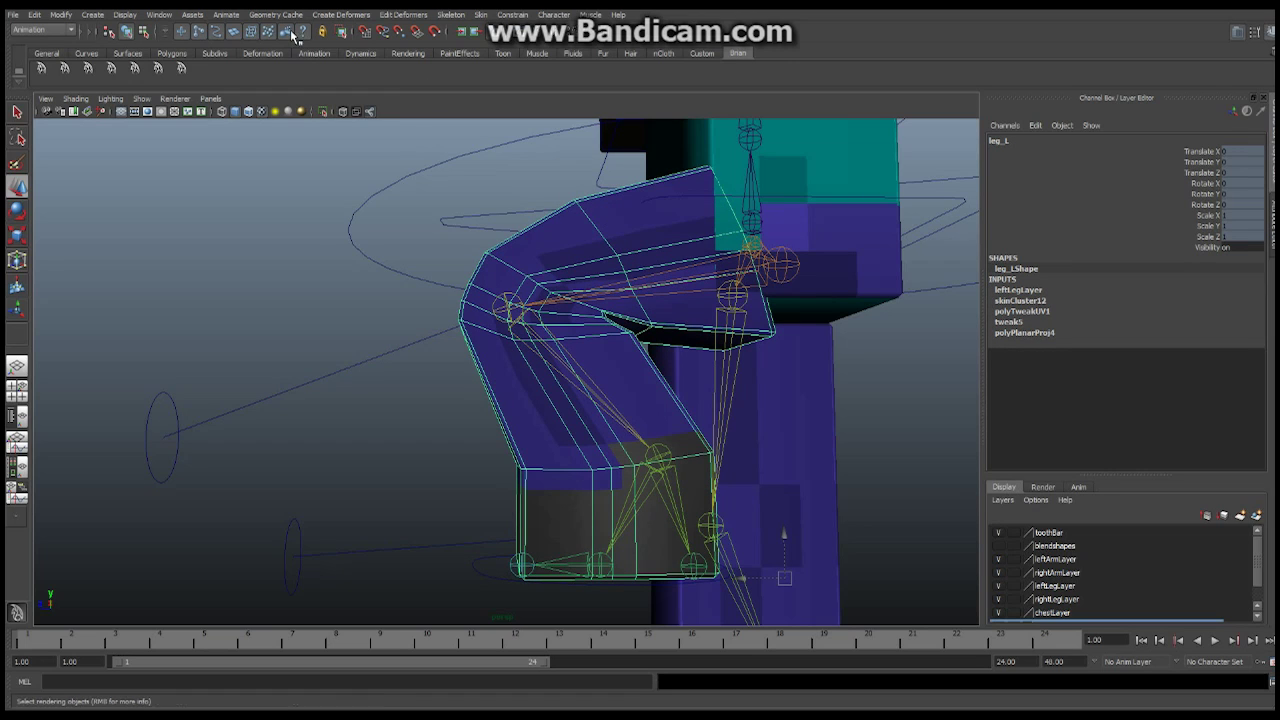
left_click(481, 15)
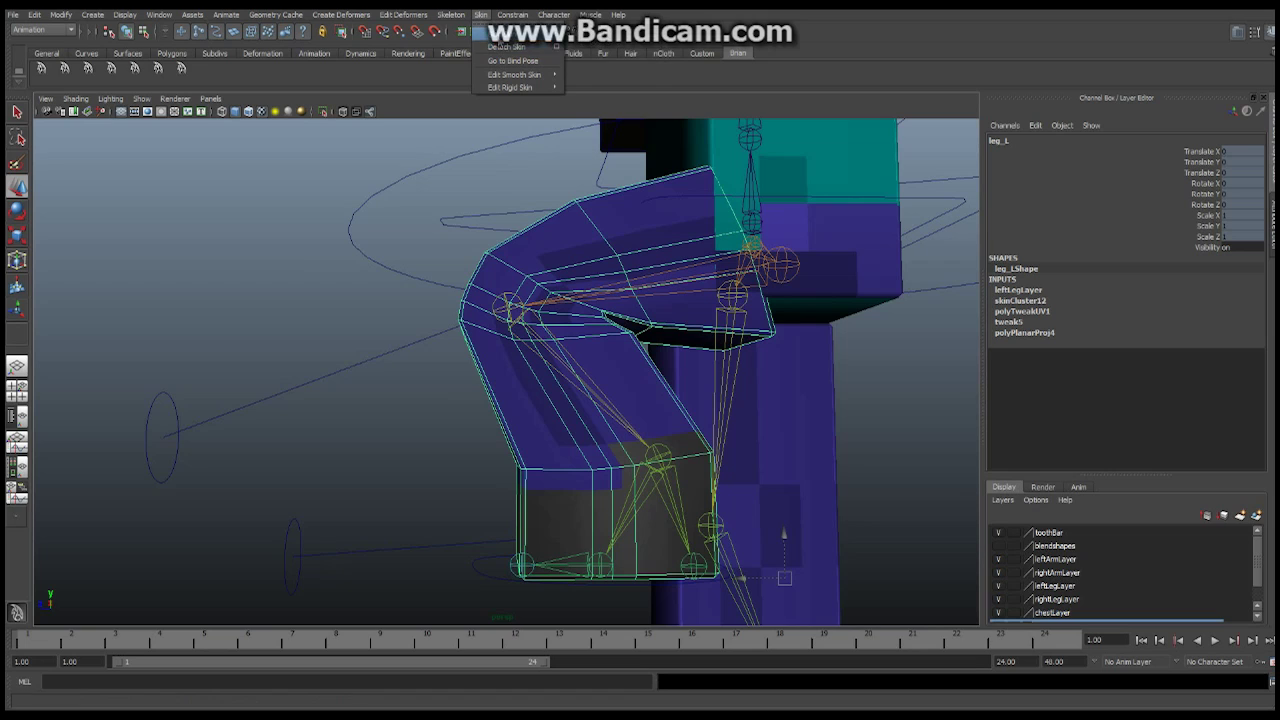
mouse_move(506, 77)
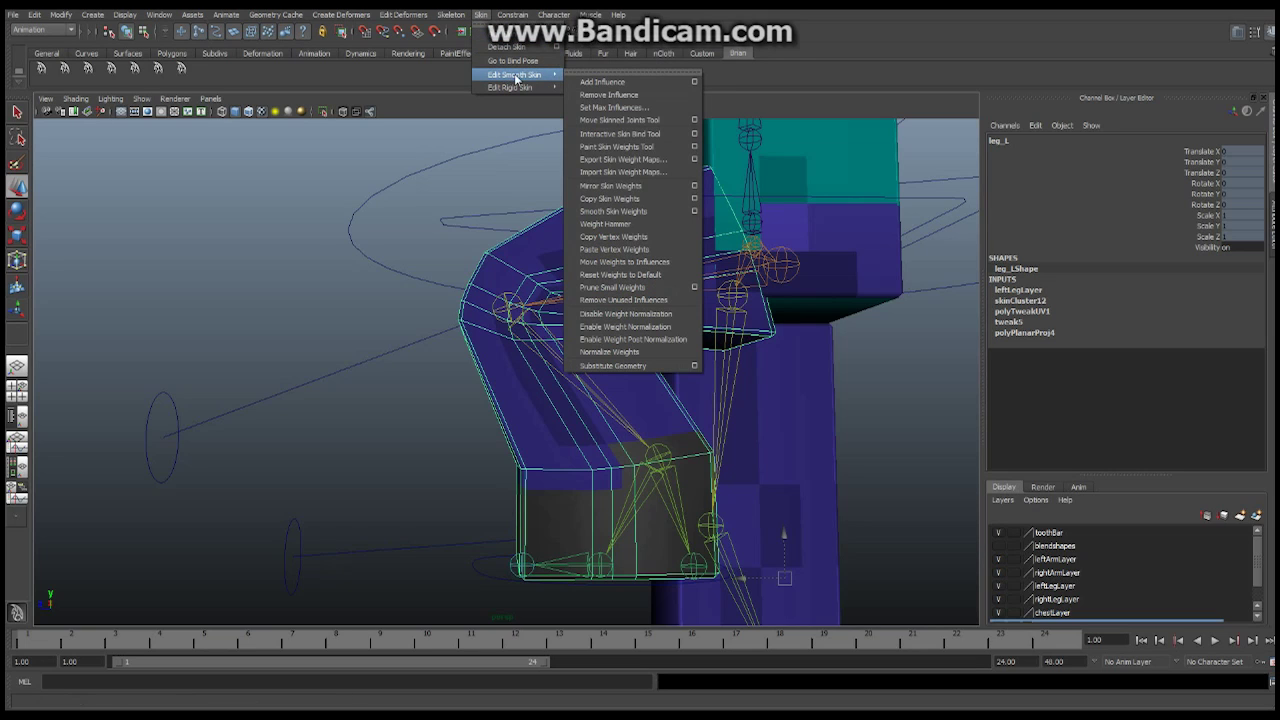
left_click(644, 149)
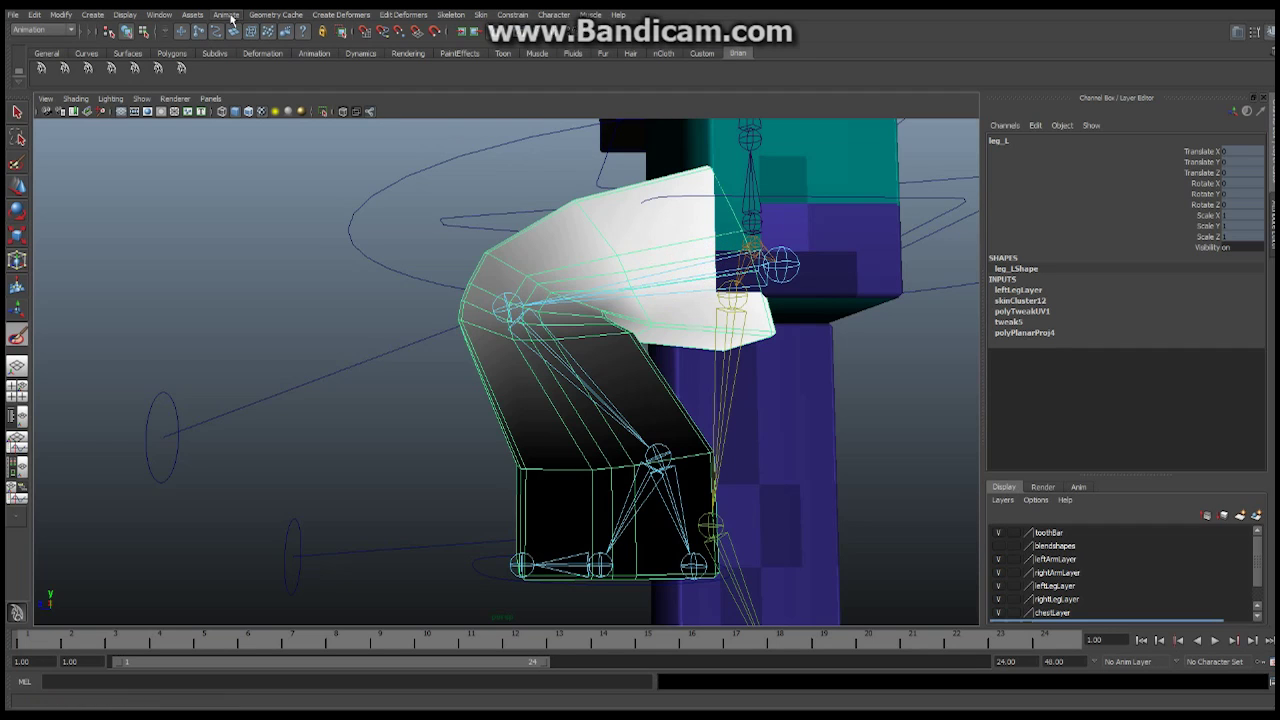
Open the tool settings of the Paint Skin Weights Tool and move their window away from the leg.
left_click(162, 15)
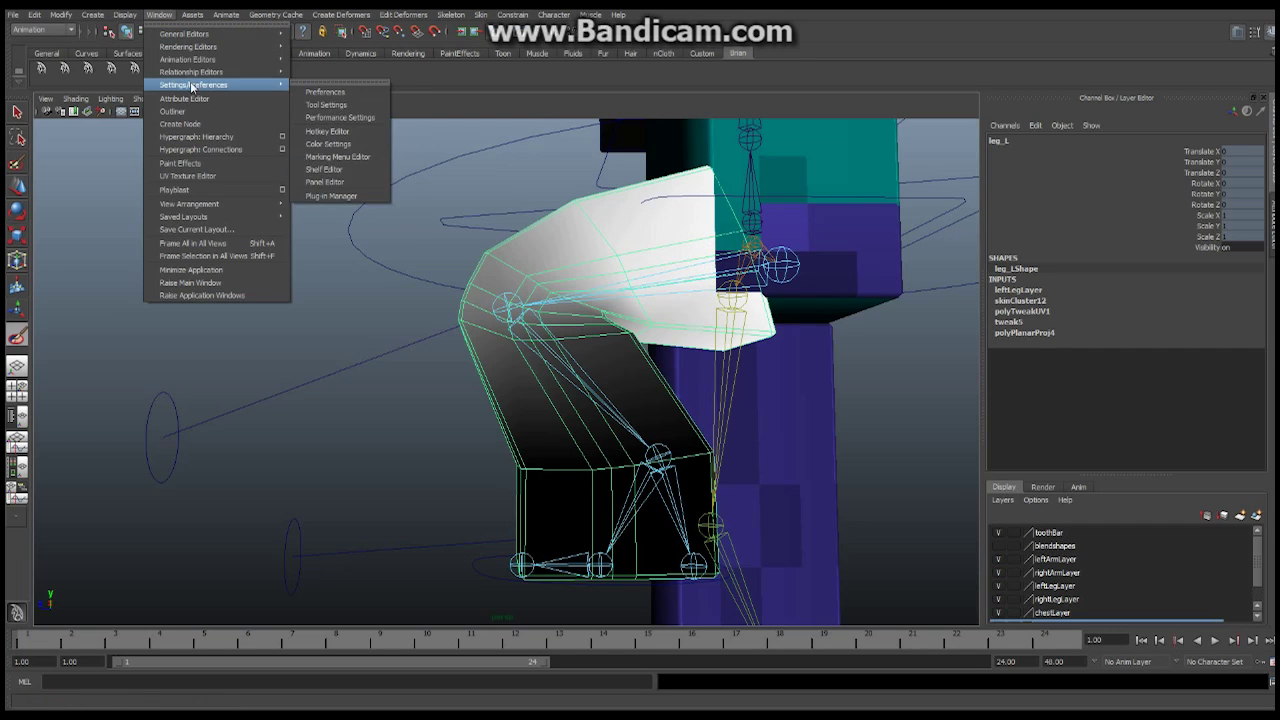
mouse_move(190, 36)
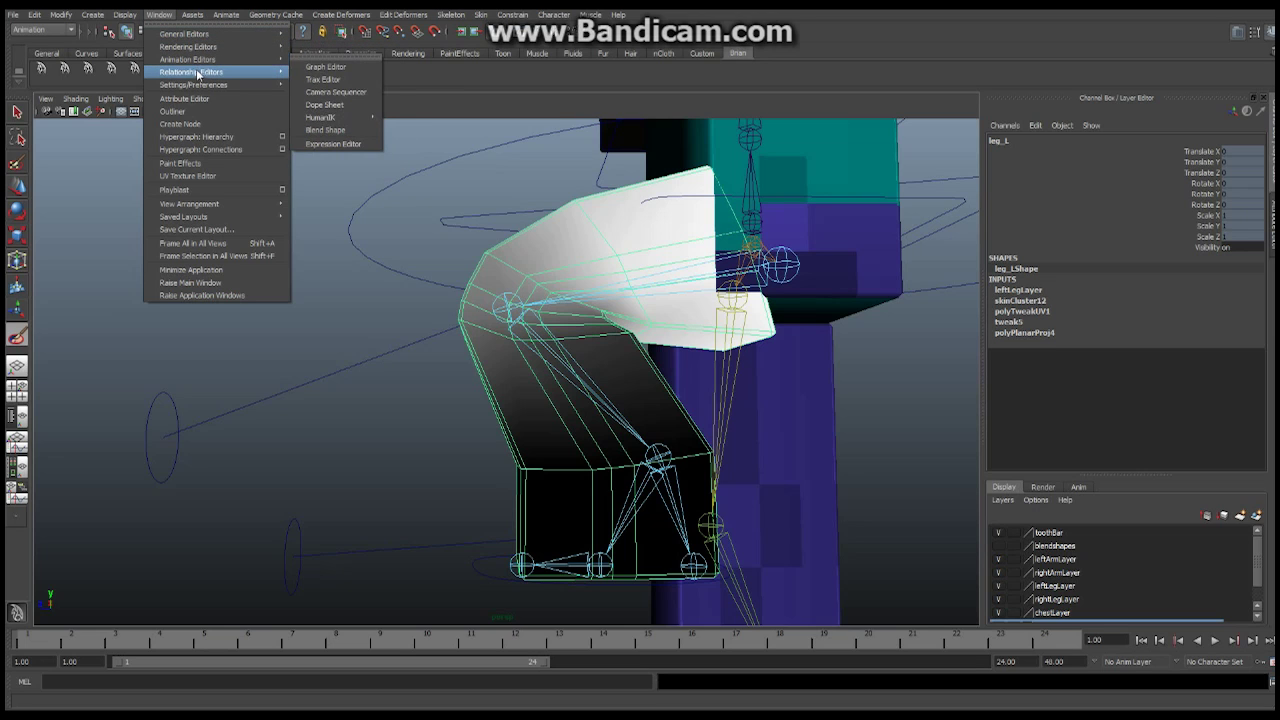
mouse_move(200, 88)
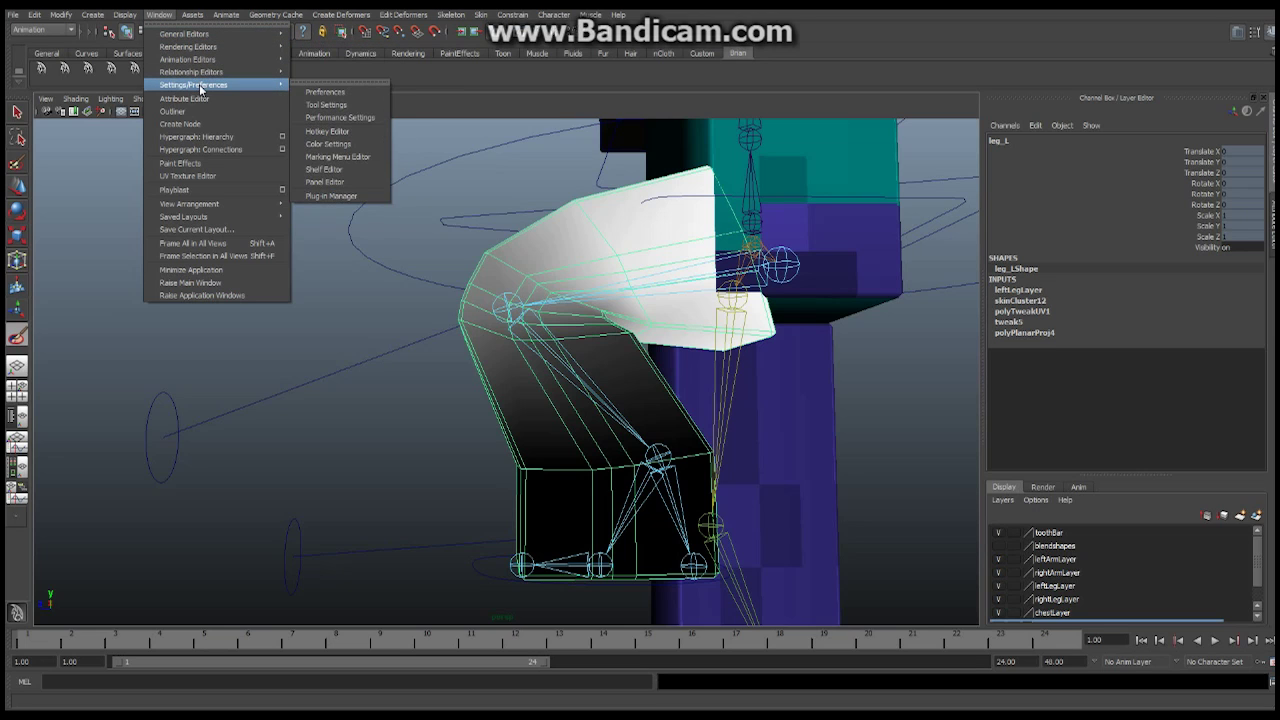
left_click(318, 105)
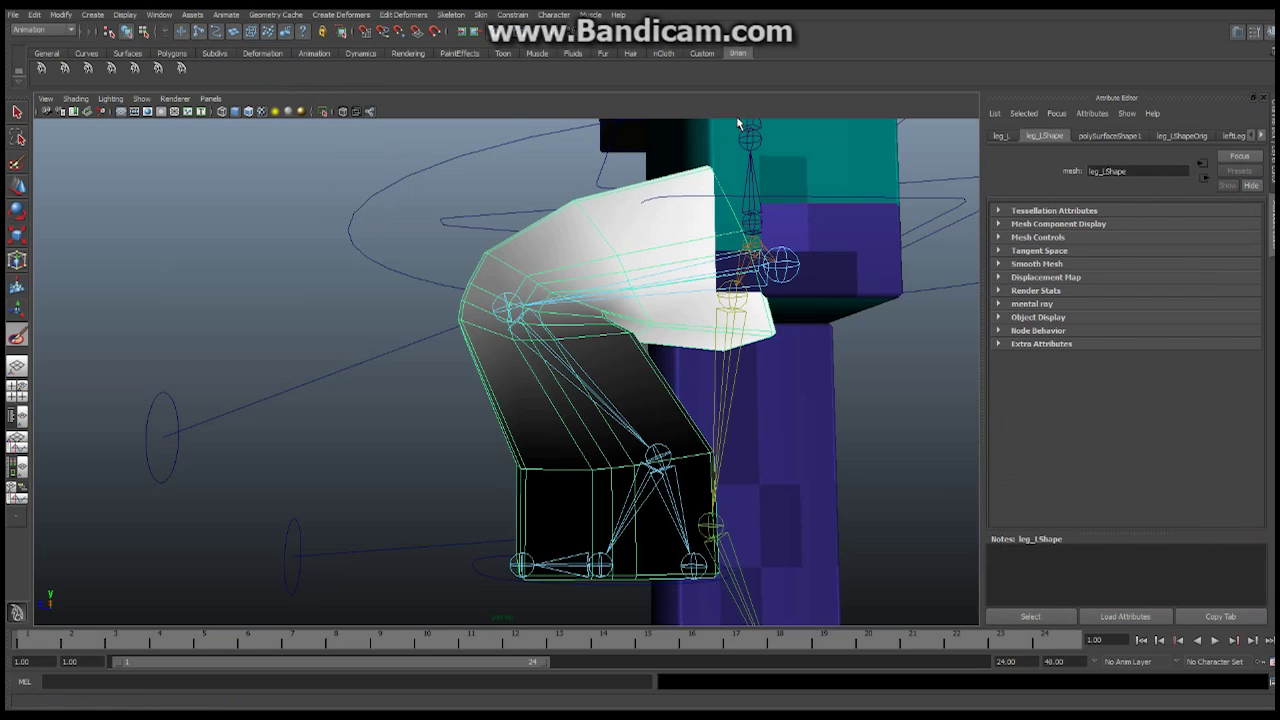
left_click_drag(635, 150, 230, 86)
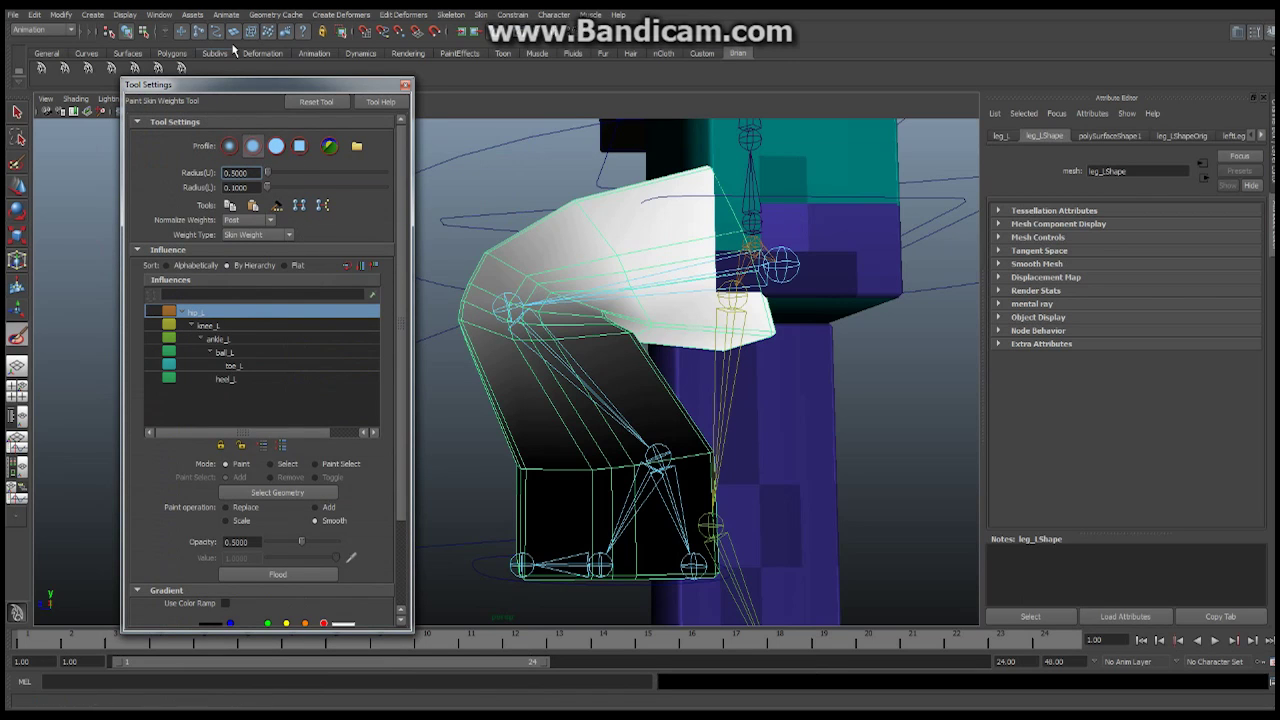
left_click(157, 15)
mouse_move(207, 87)
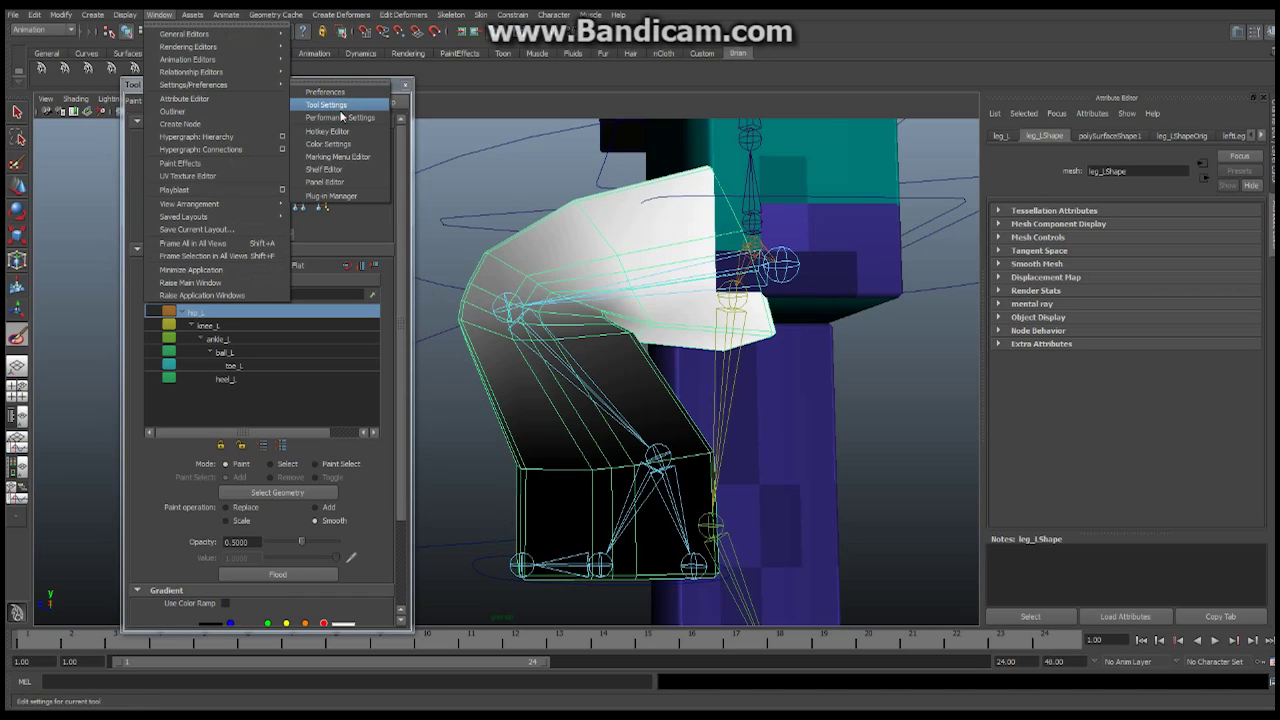
left_click(398, 86)
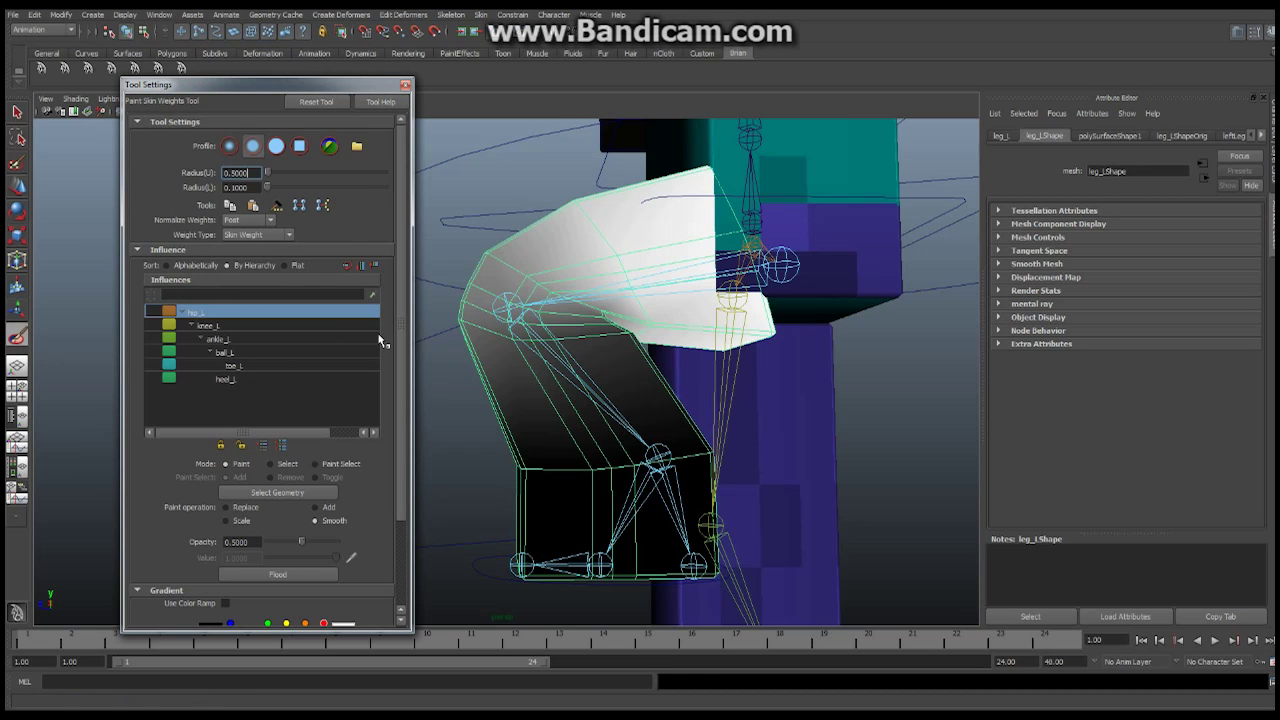
Examine the hip_L influence's weights across the left thigh and knee.
left_click_drag(728, 380, 500, 369, "alt")
right_click_drag(500, 369, 608, 345, "alt")
middle_click_drag(606, 346, 533, 378, "alt")
left_click_drag(533, 378, 557, 380, "alt")
middle_click_drag(651, 334, 547, 378, "alt")
left_click_drag(550, 375, 651, 357, "alt")
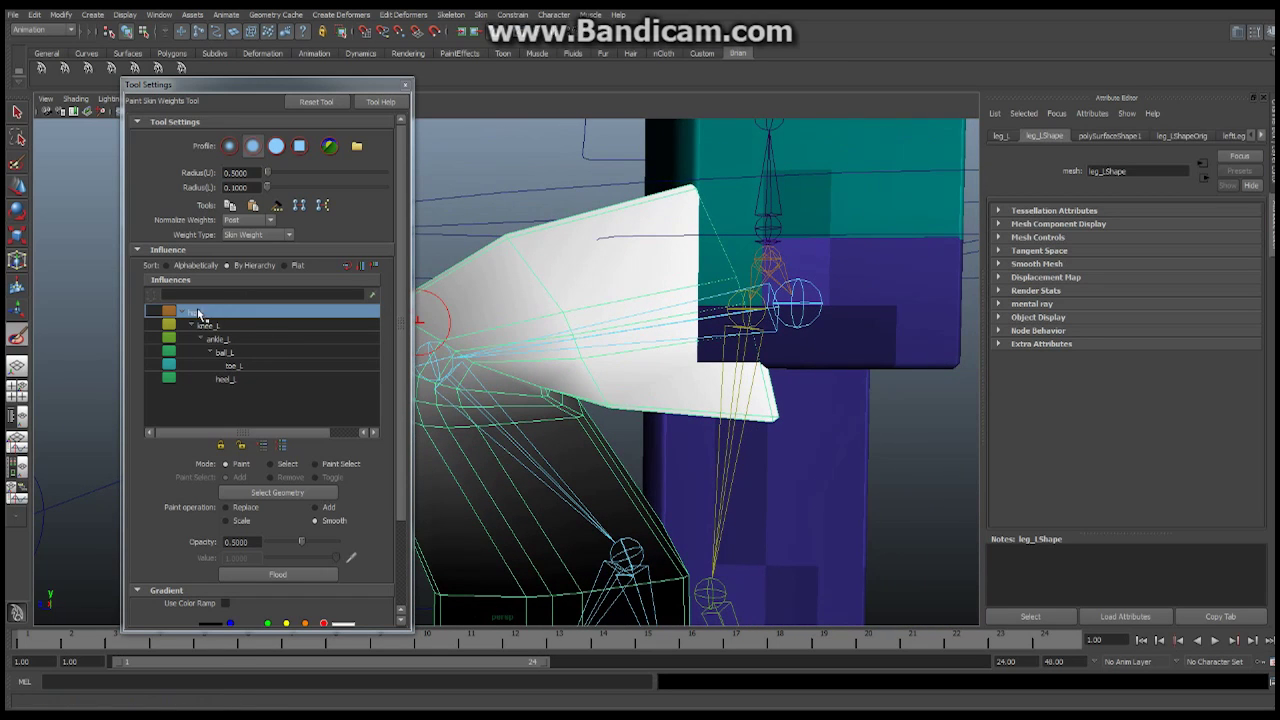
left_click_drag(586, 346, 705, 312, "alt")
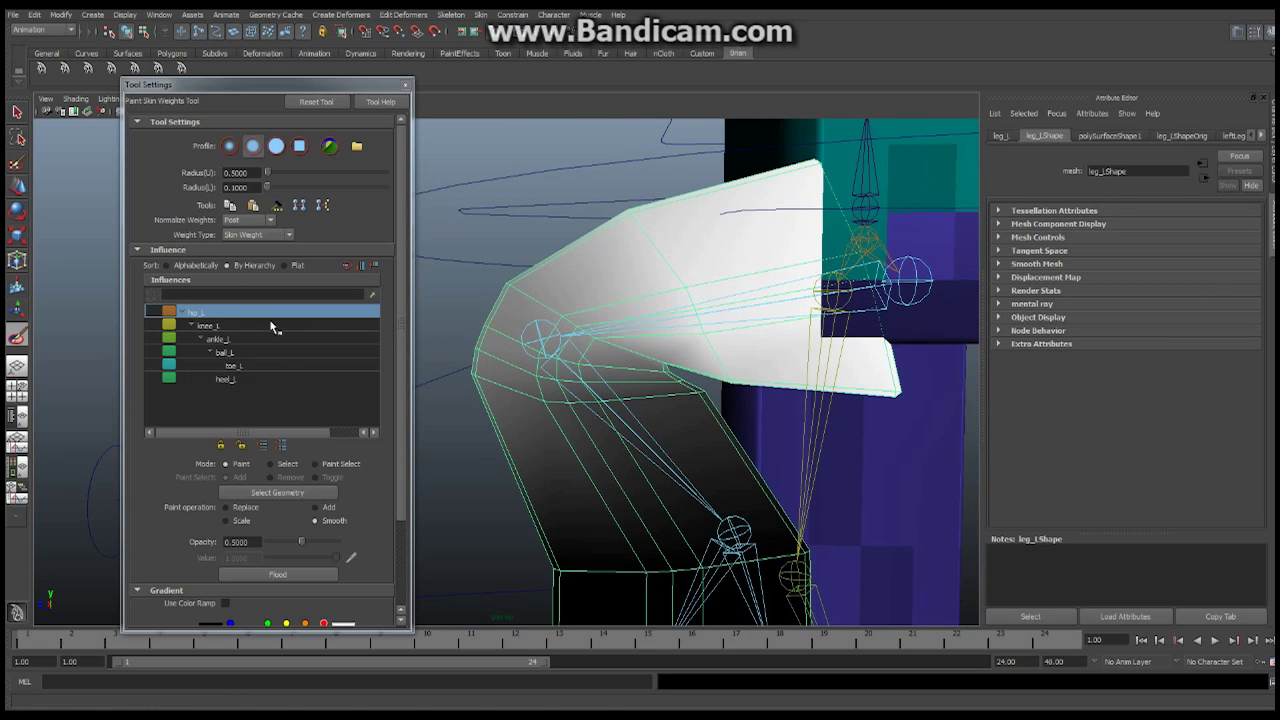
Choose the knee_L influence and set the brush to an upper radius of 0.2, the Add operation and an opacity of 0.25.
left_click(209, 327)
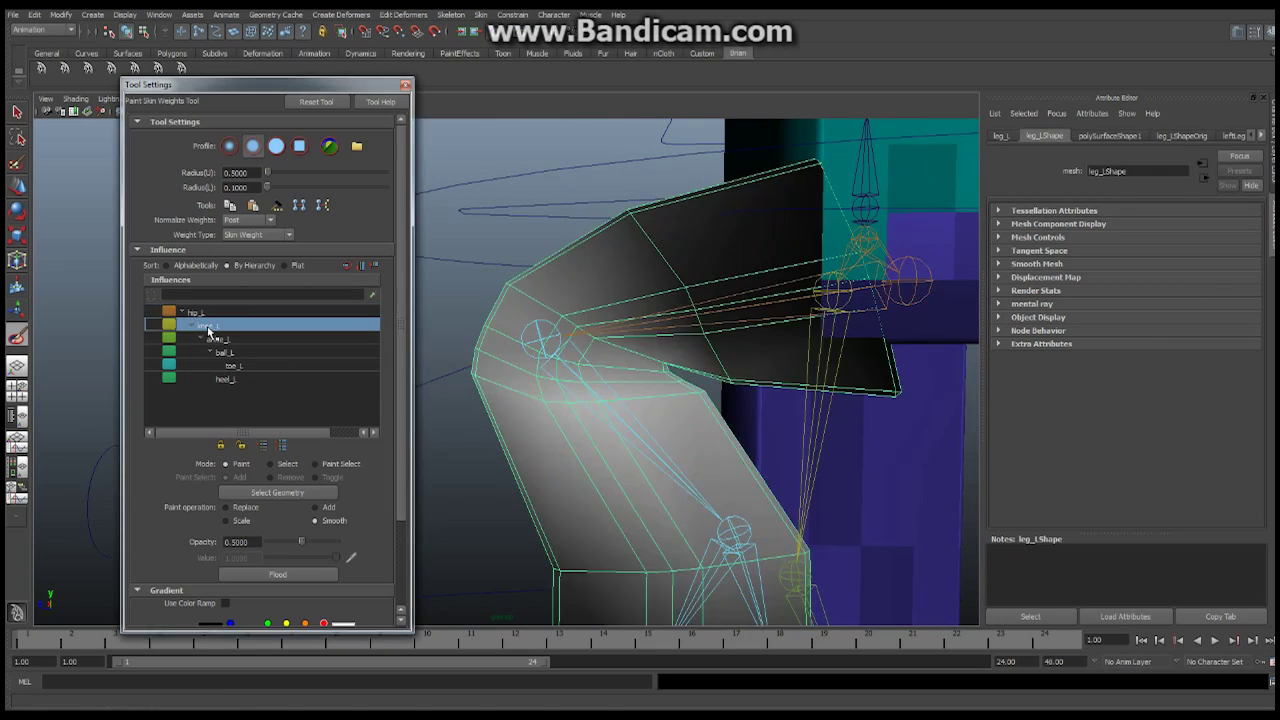
mouse_move(630, 373)
left_mouse_down("alt")
mouse_move(621, 395)
mouse_move(735, 403)
left_mouse_up("alt")
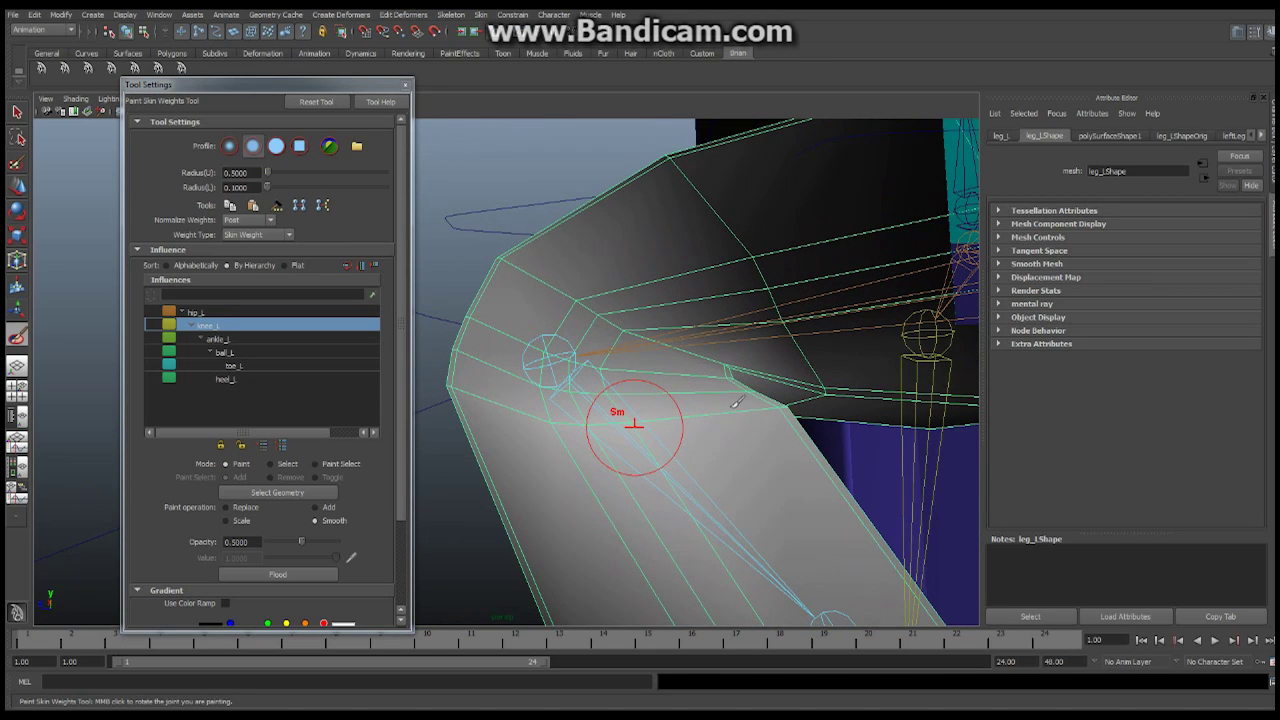
double_click(246, 173)
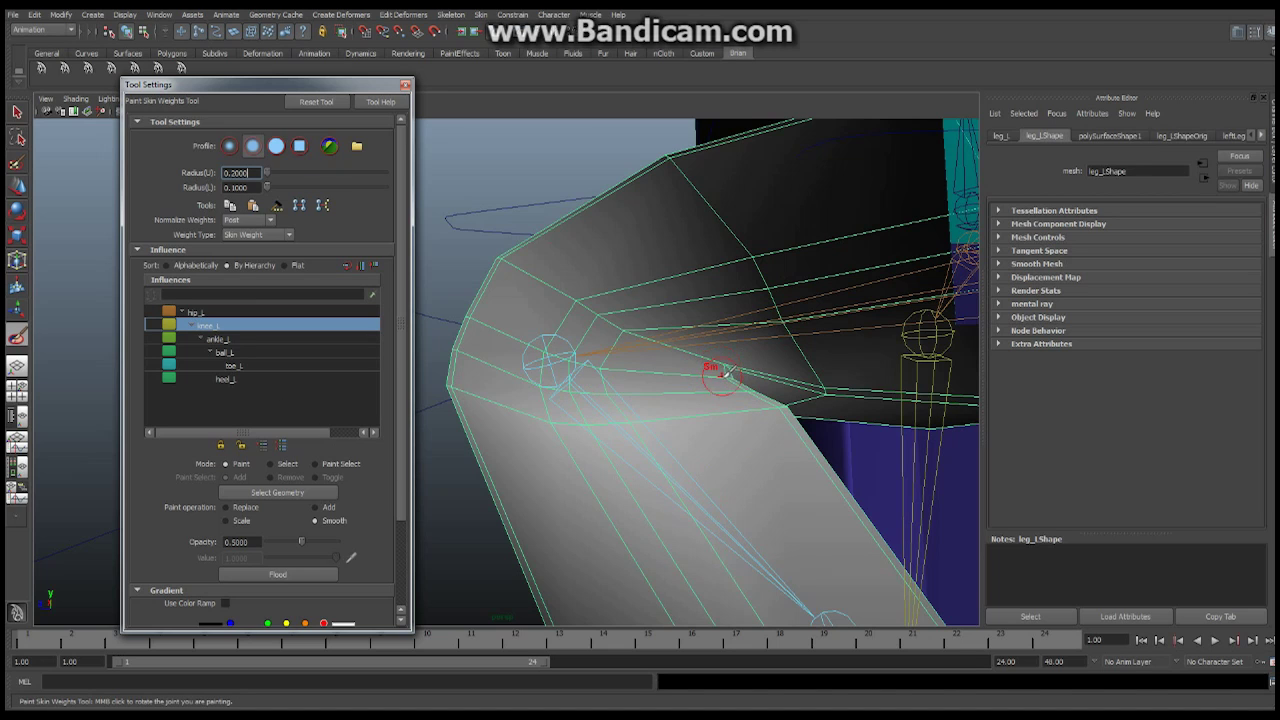
left_click(313, 506)
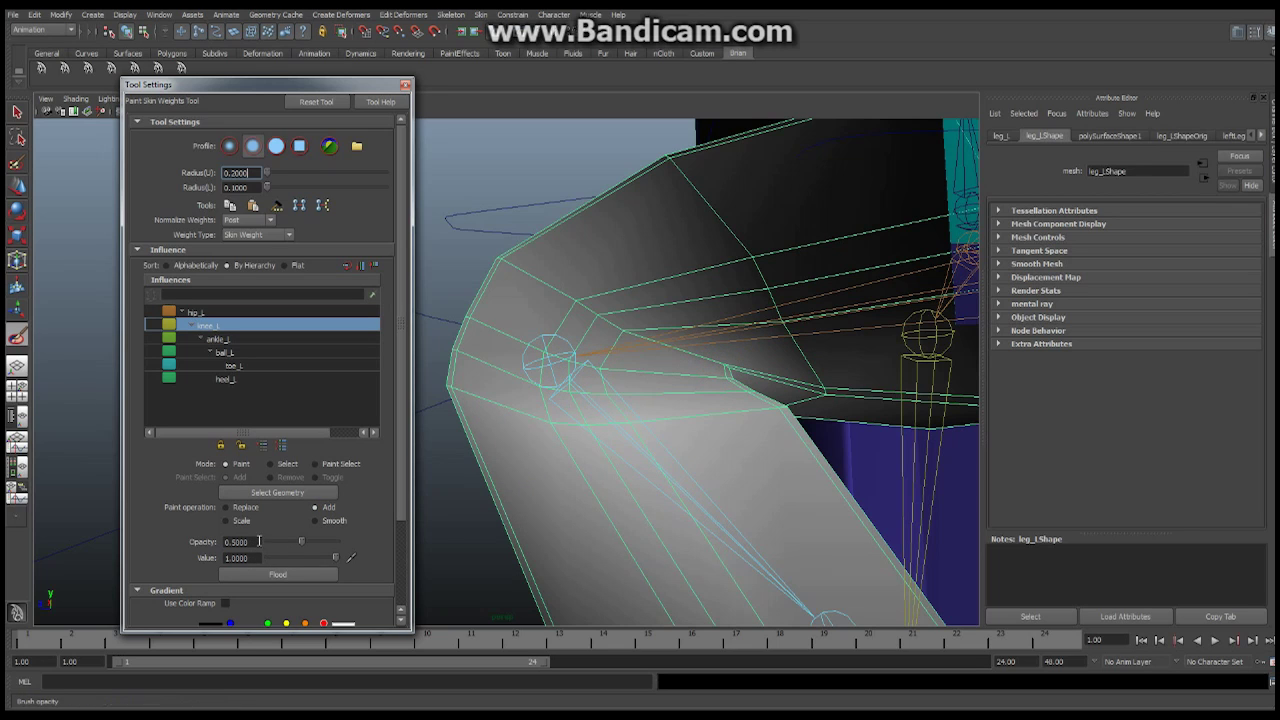
left_click(247, 541)
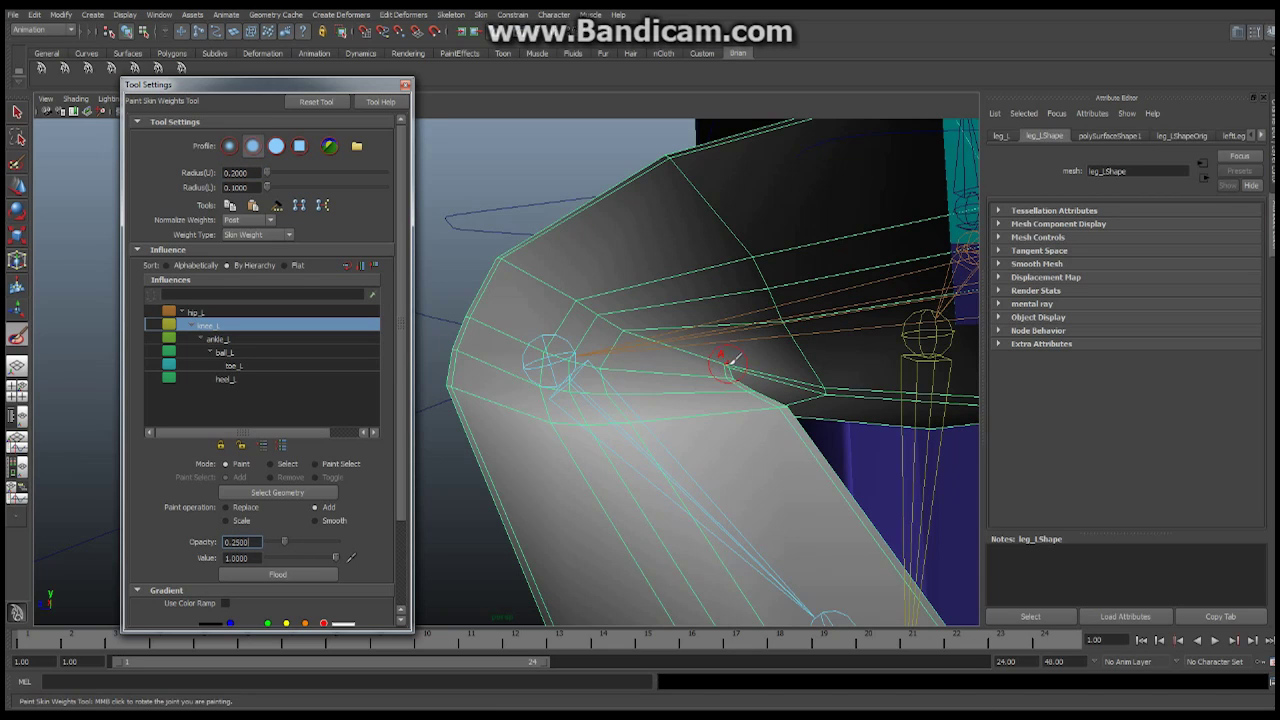
Paint additional knee_L weight onto the vertices at the inner bend of the left knee.
mouse_move(728, 362)
left_mouse_down()
mouse_move(732, 328)
mouse_move(717, 372)
left_mouse_up()
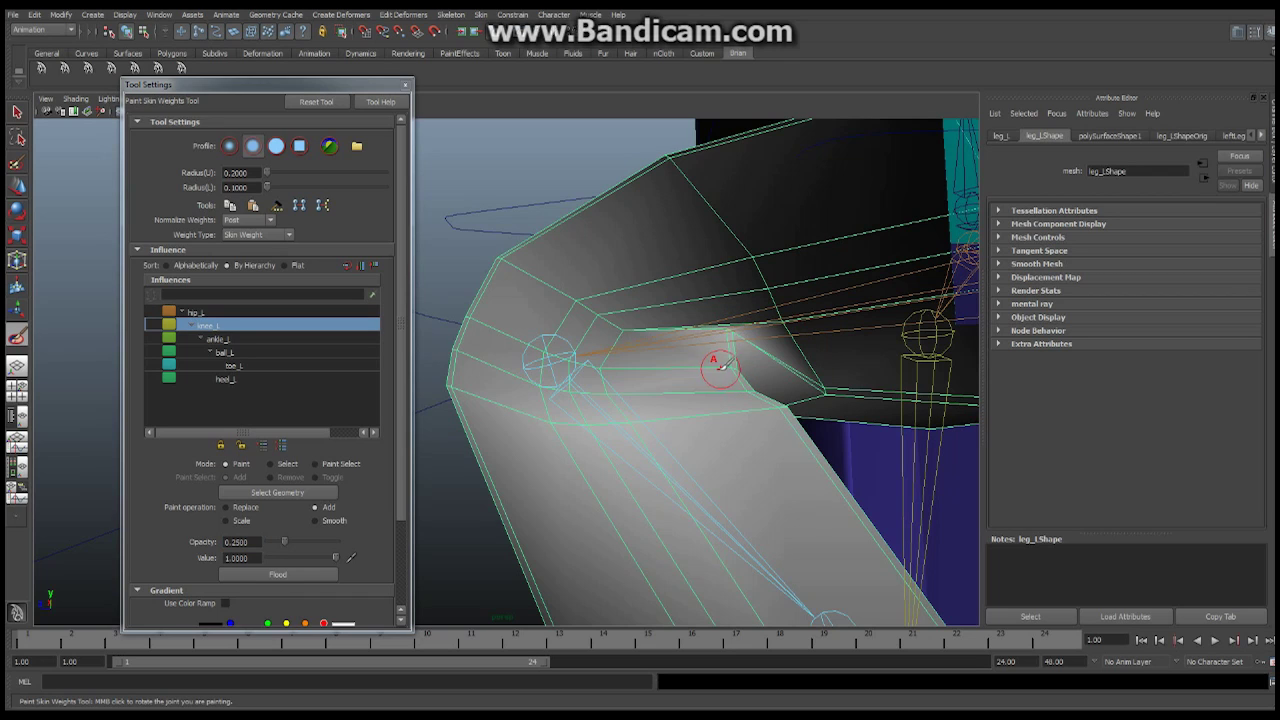
left_click(603, 369)
left_click(584, 356)
Try adding knee_L weight from the inner knee toward the underside of the thigh, and undo the latest strokes.
mouse_move(703, 362)
left_mouse_down()
mouse_move(743, 386)
mouse_move(730, 335)
mouse_move(836, 390)
left_mouse_up()
mouse_move(809, 265)
left_mouse_down("alt")
mouse_move(746, 318)
mouse_move(720, 415)
left_mouse_up("alt")
key("ctrl+z")
key("ctrl+z")
key("ctrl+z")
key("ctrl+z")
key("ctrl+z")
key("ctrl+z")
key("ctrl+z")
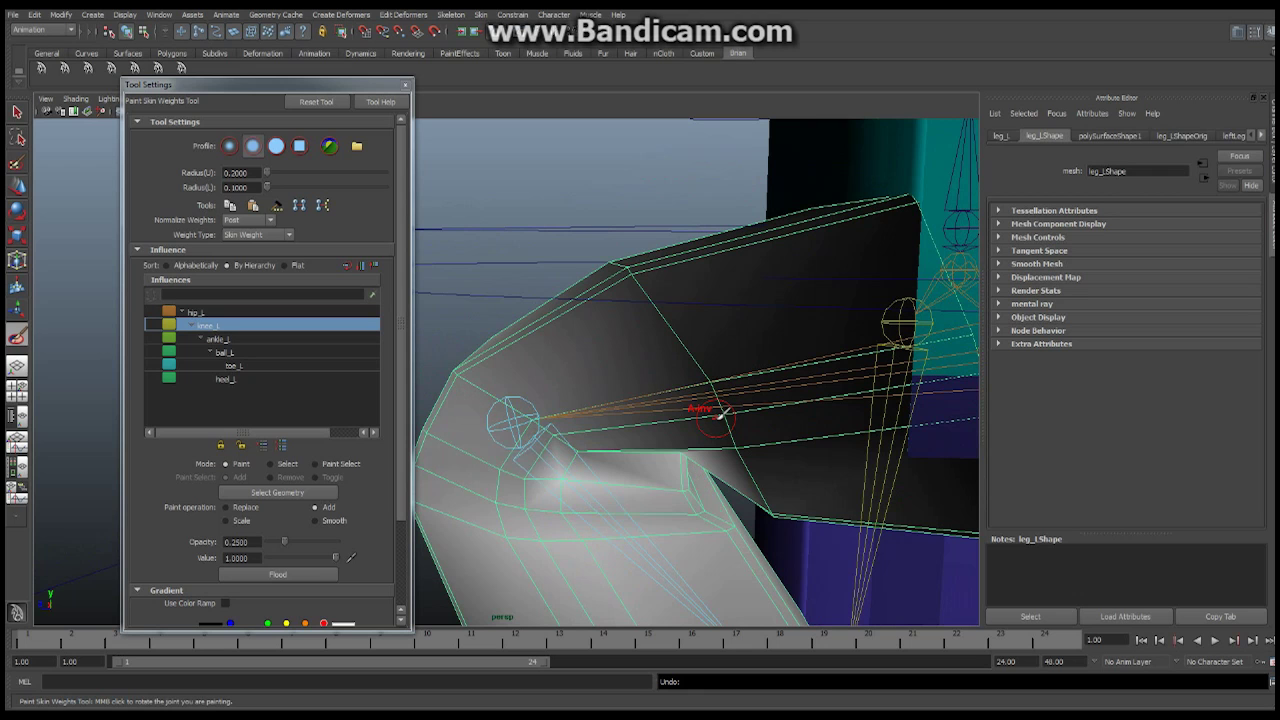
Switch to the hip_L influence, undo a trial stroke at the inner bend of the left knee, and set the brush value to 0.25.
key("ctrl+z")
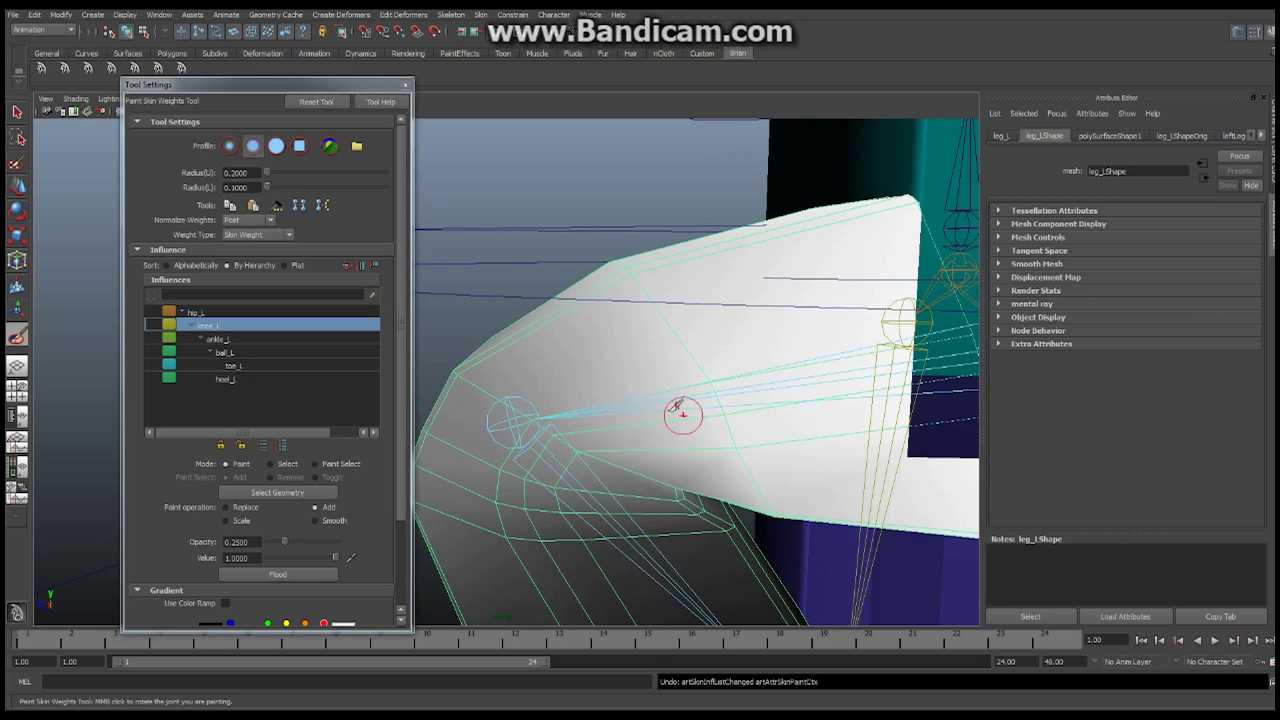
mouse_move(669, 408)
left_mouse_down("alt")
mouse_move(640, 368)
mouse_move(725, 372)
left_mouse_up("alt")
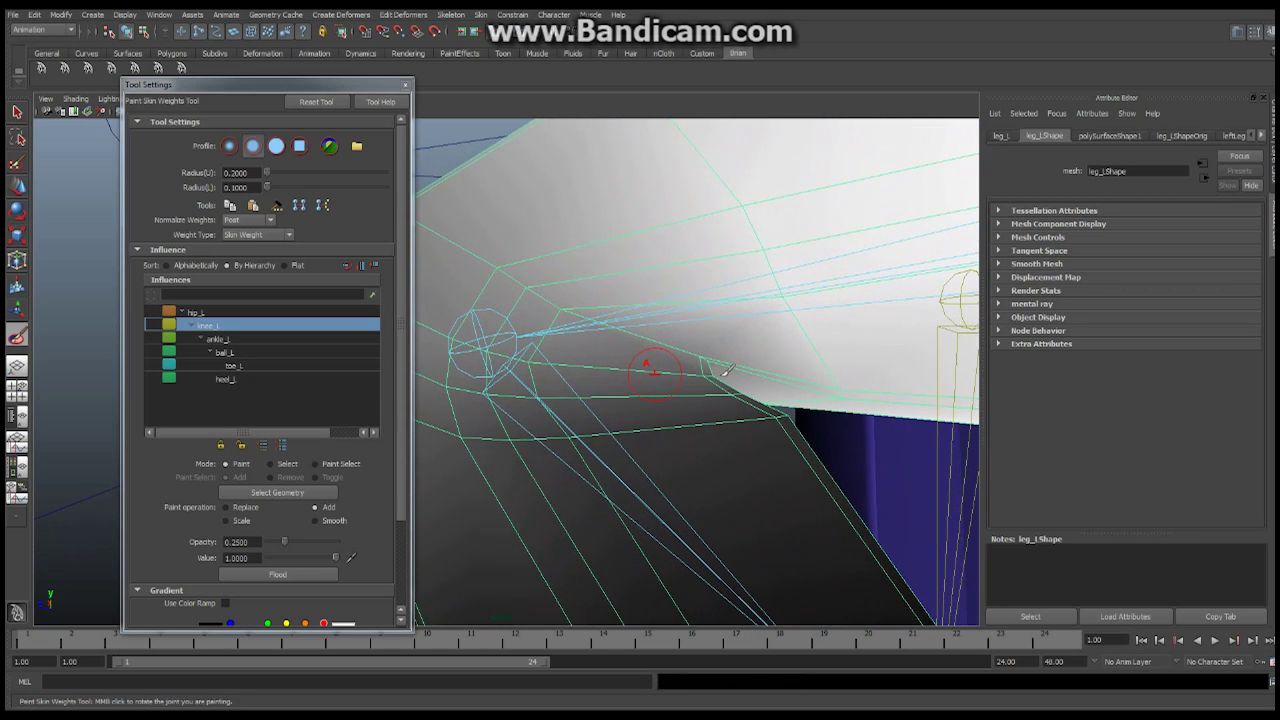
left_click(221, 314)
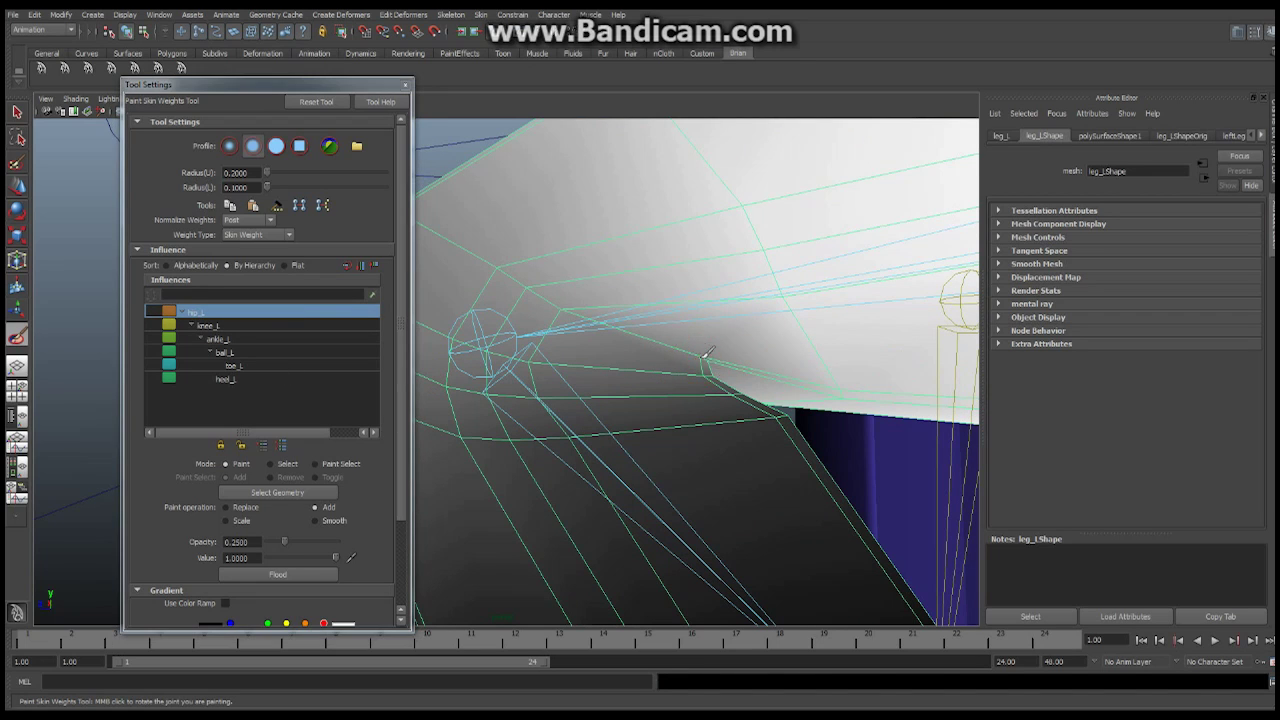
left_click_drag(705, 353, 737, 357)
key("ctrl+z")
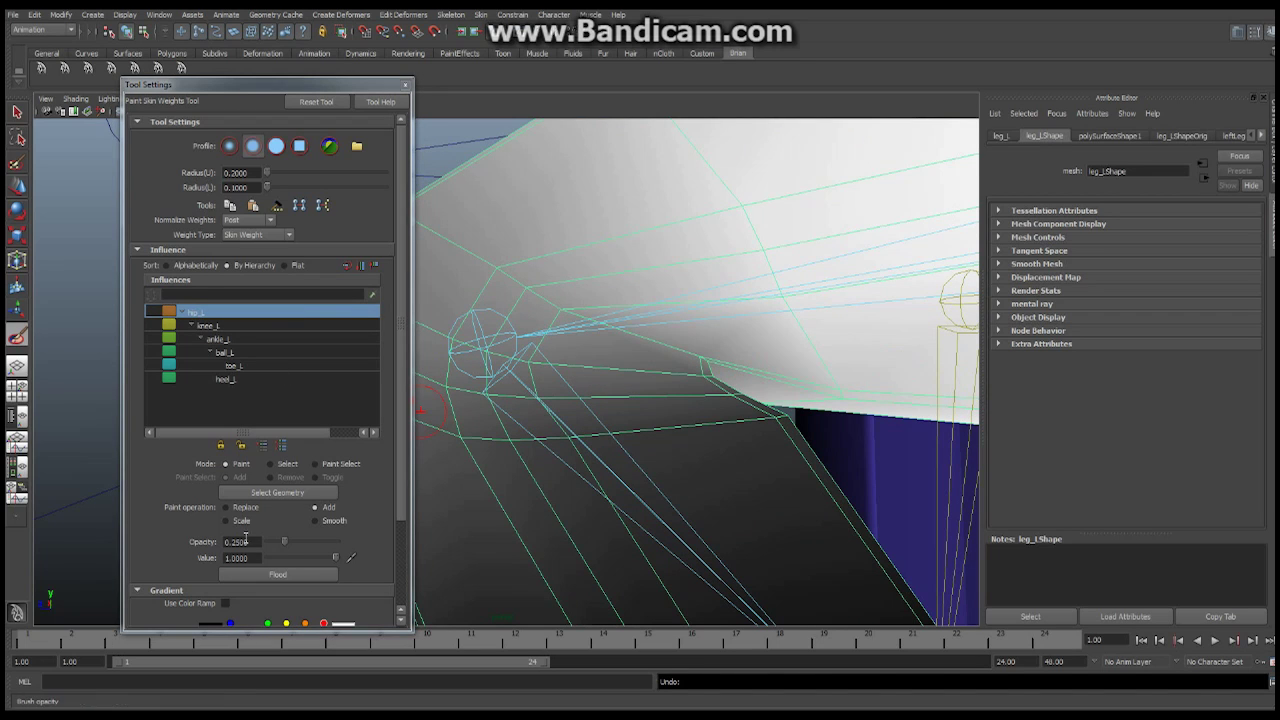
left_click_drag(257, 558, 212, 563)
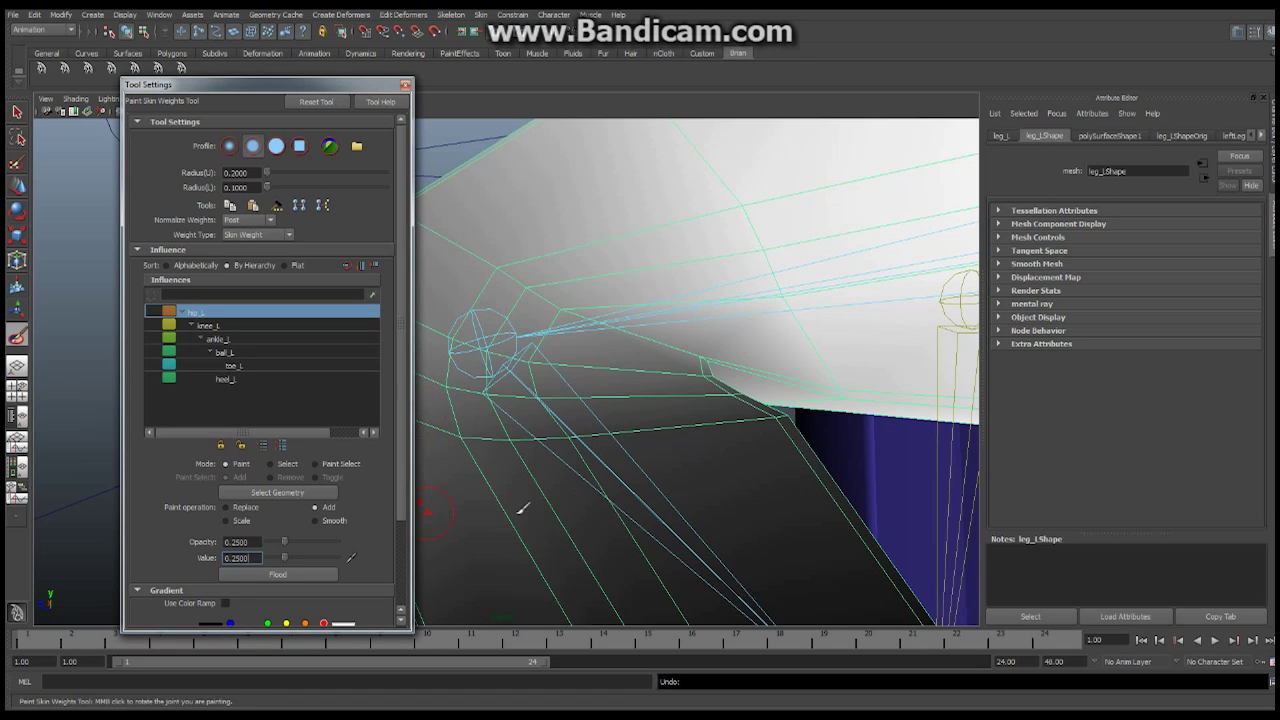
Paint additional hip_L weight onto the vertices at the inner bend of the left knee, around the fold behind it.
left_click(702, 354)
mouse_move(703, 351)
left_mouse_down()
mouse_move(714, 359)
mouse_move(663, 346)
mouse_move(746, 326)
mouse_move(540, 326)
mouse_move(569, 340)
mouse_move(766, 343)
left_mouse_up()
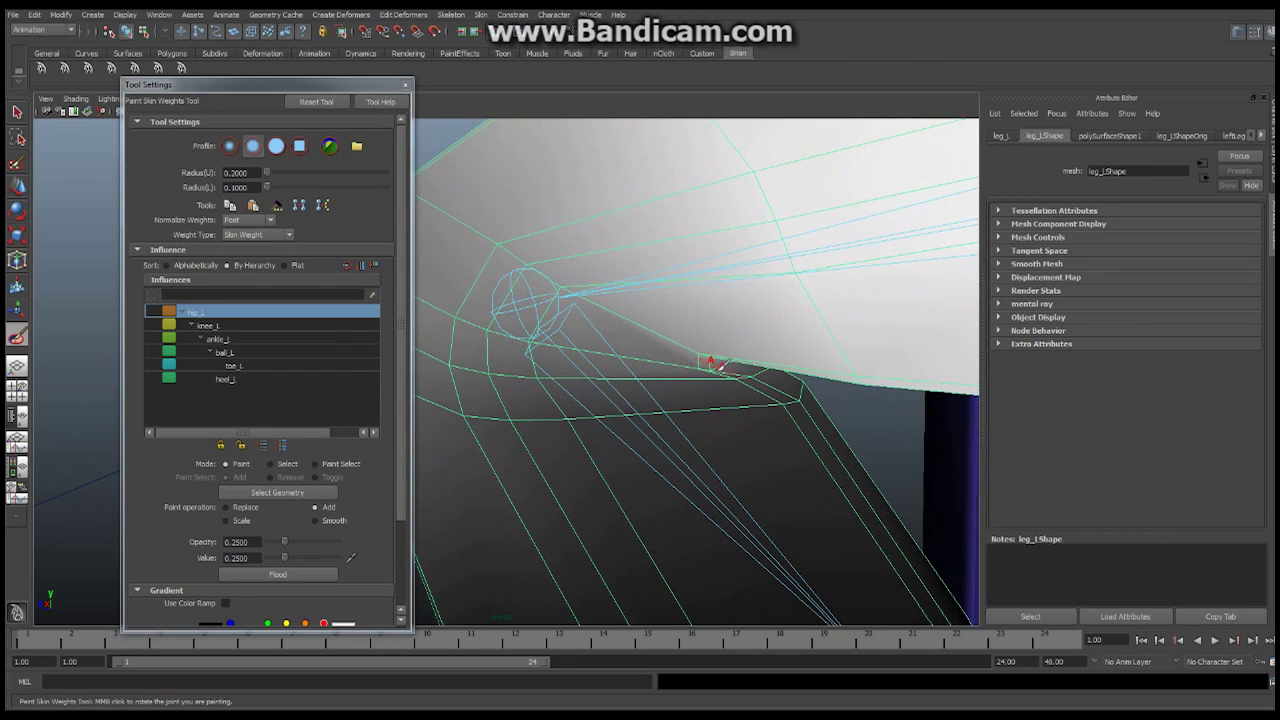
mouse_move(777, 394)
left_mouse_down("alt")
mouse_move(814, 403)
mouse_move(742, 366)
mouse_move(788, 377)
left_mouse_up("alt")
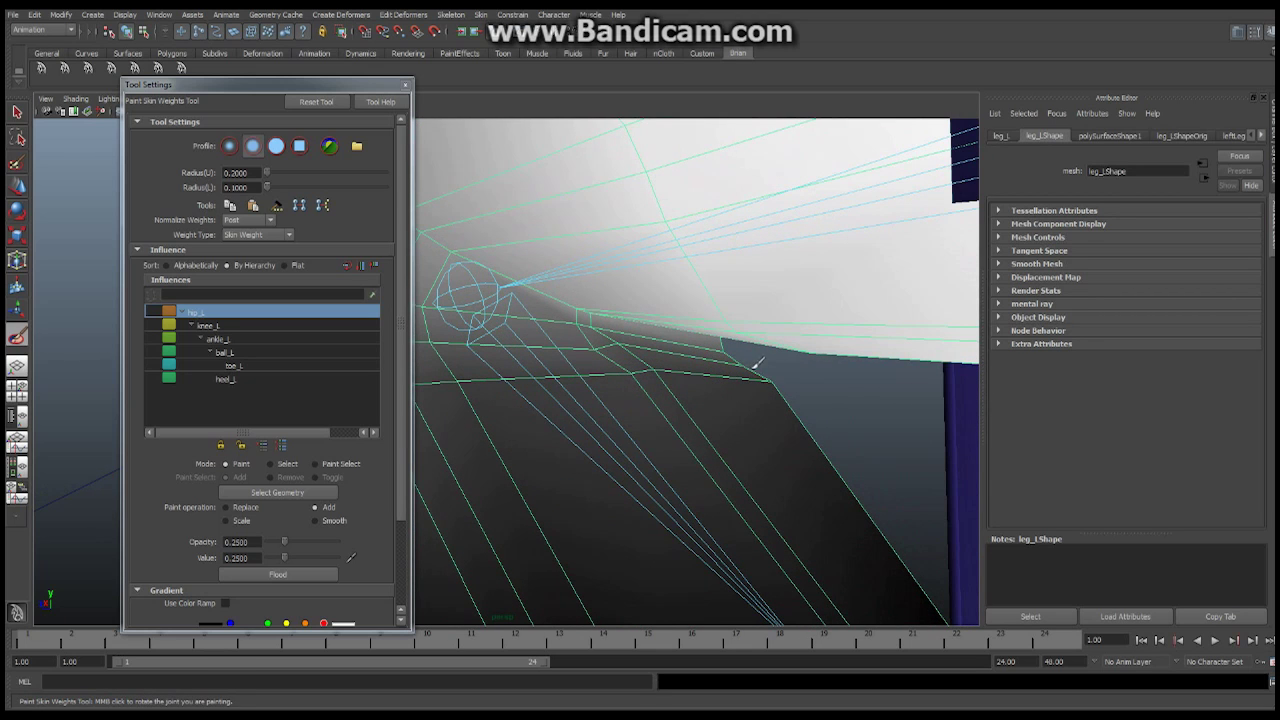
left_click_drag(706, 360, 720, 374, "alt")
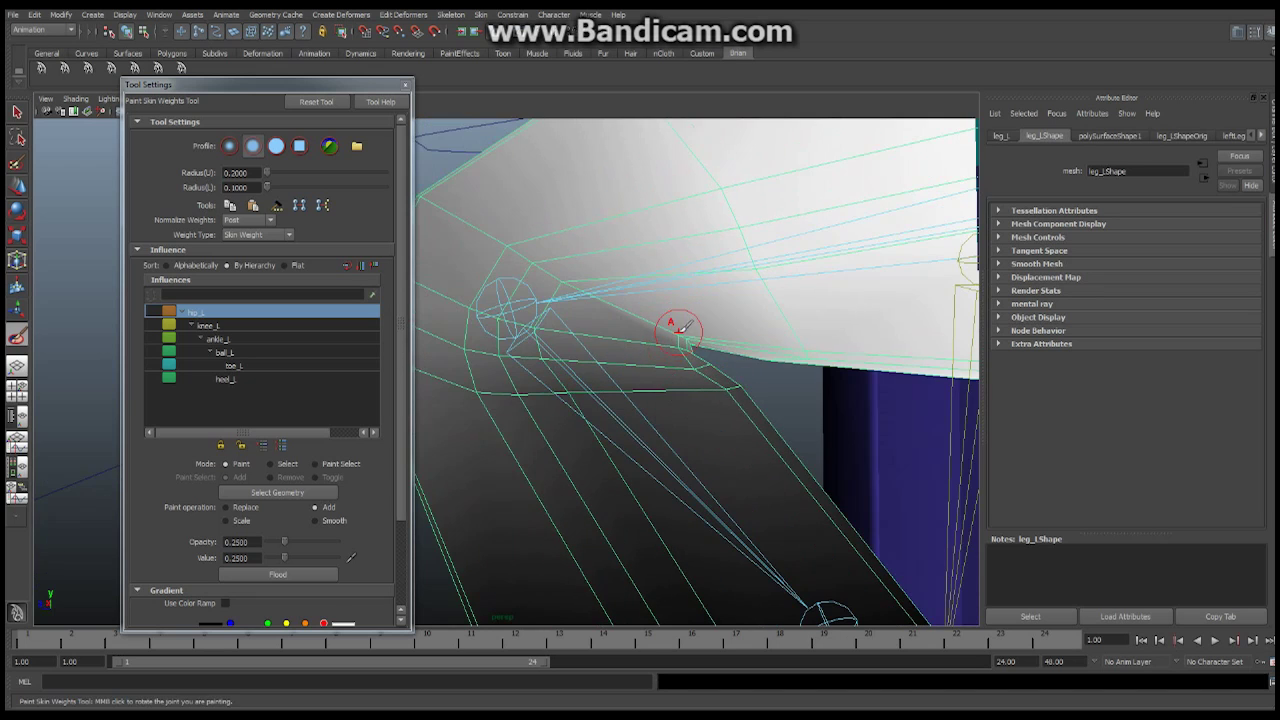
left_click(676, 350)
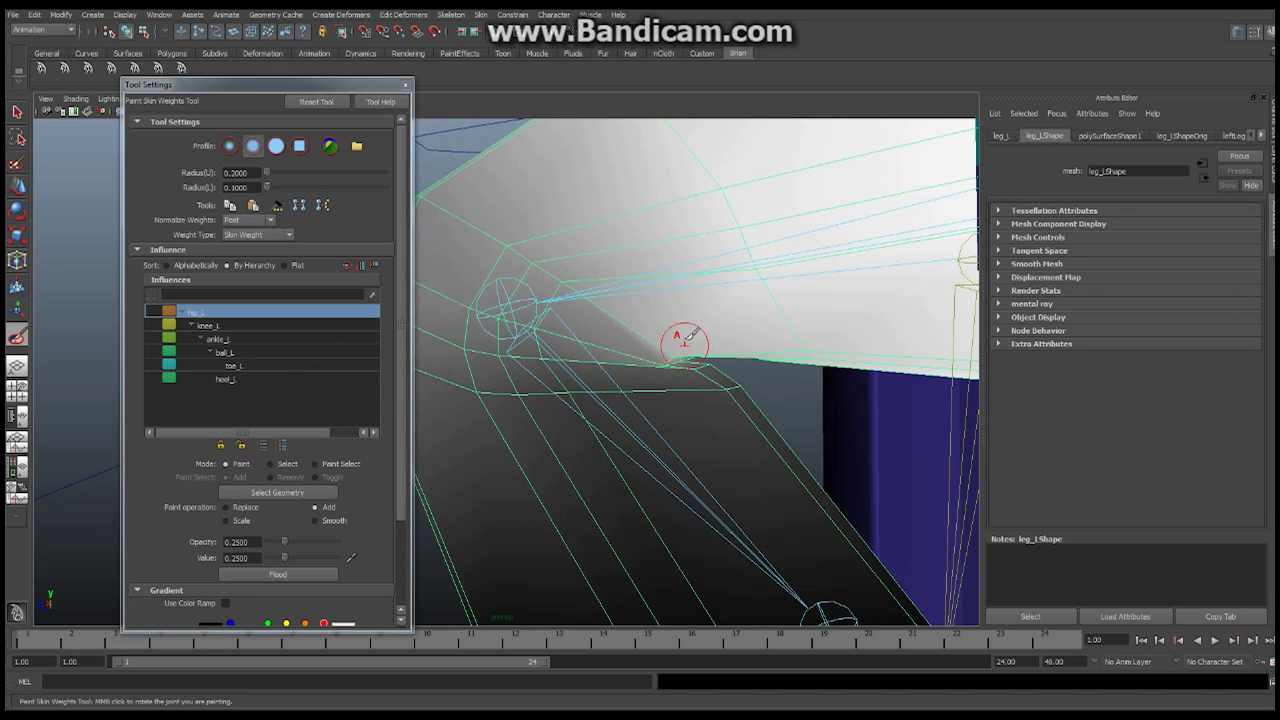
mouse_move(851, 329)
left_mouse_down("alt")
mouse_move(829, 355)
mouse_move(757, 349)
mouse_move(820, 346)
left_mouse_up("alt")
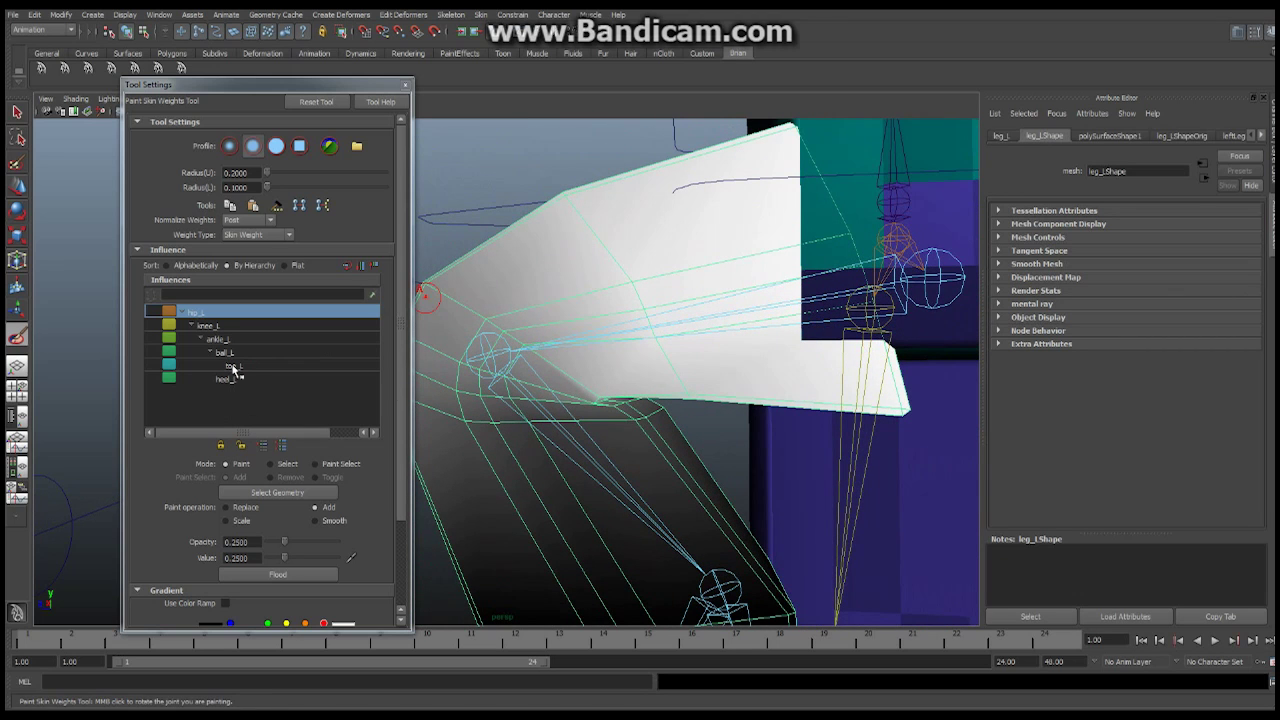
Choose the knee_L influence and add its weight along the front of the left knee and upper shin.
left_click(211, 326)
mouse_move(700, 349)
left_mouse_down("alt")
mouse_move(691, 374)
mouse_move(680, 356)
mouse_move(690, 362)
mouse_move(614, 366)
mouse_move(706, 364)
mouse_move(692, 376)
left_mouse_up("alt")
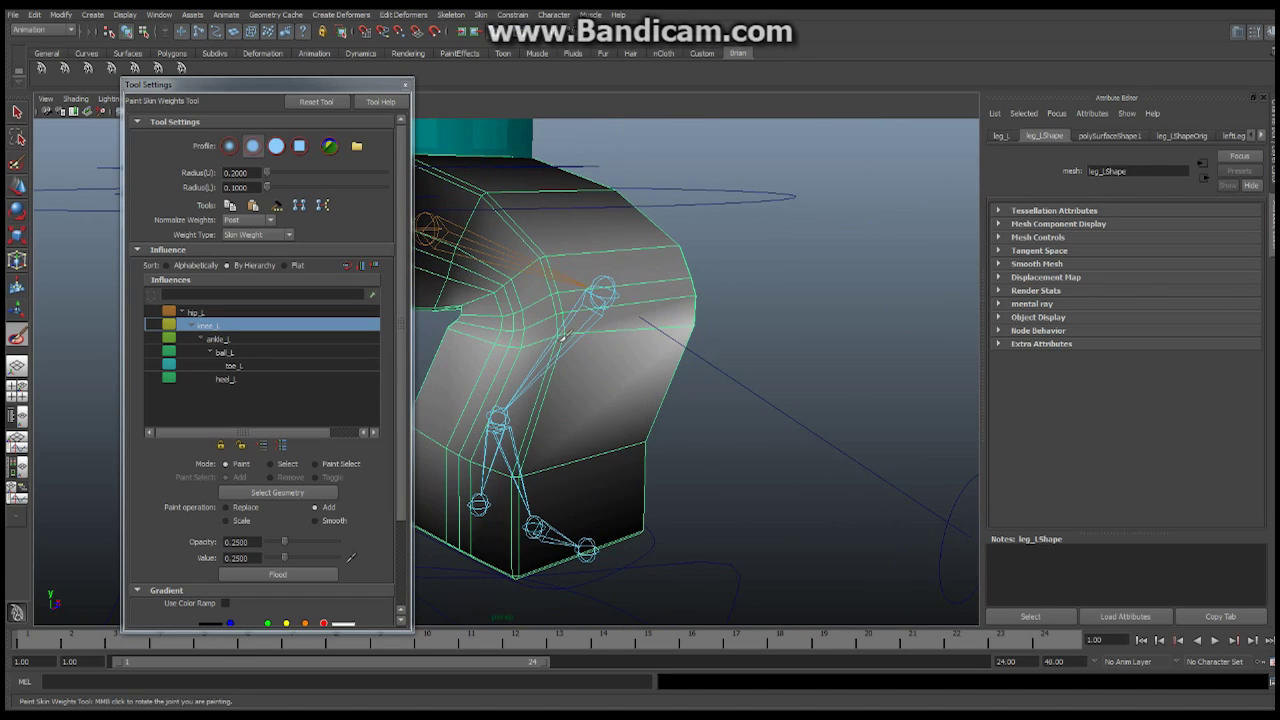
mouse_move(532, 335)
left_mouse_down()
mouse_move(534, 349)
mouse_move(593, 308)
mouse_move(851, 329)
mouse_move(820, 371)
mouse_move(906, 358)
left_mouse_up()
mouse_move(737, 334)
left_mouse_down("alt")
mouse_move(850, 340)
mouse_move(801, 358)
left_mouse_up("alt")
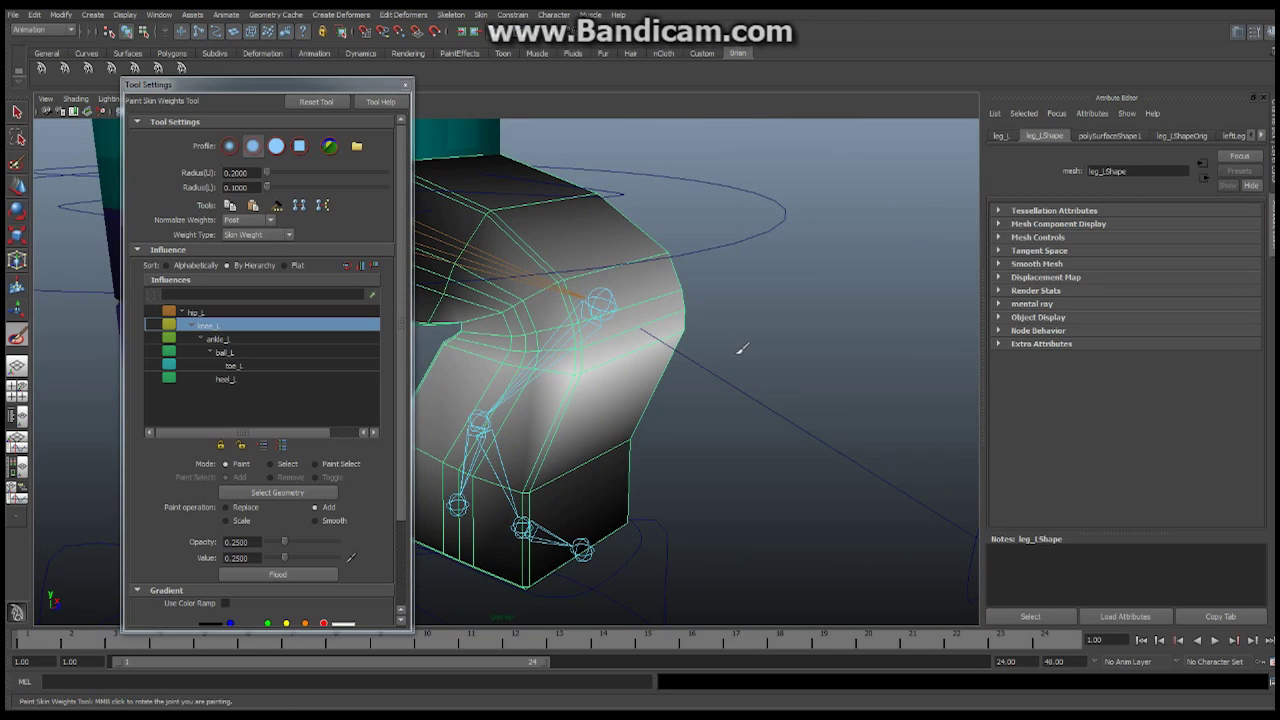
mouse_move(713, 311)
left_mouse_down("alt")
mouse_move(586, 346)
mouse_move(783, 449)
mouse_move(660, 325)
mouse_move(718, 317)
left_mouse_up("alt")
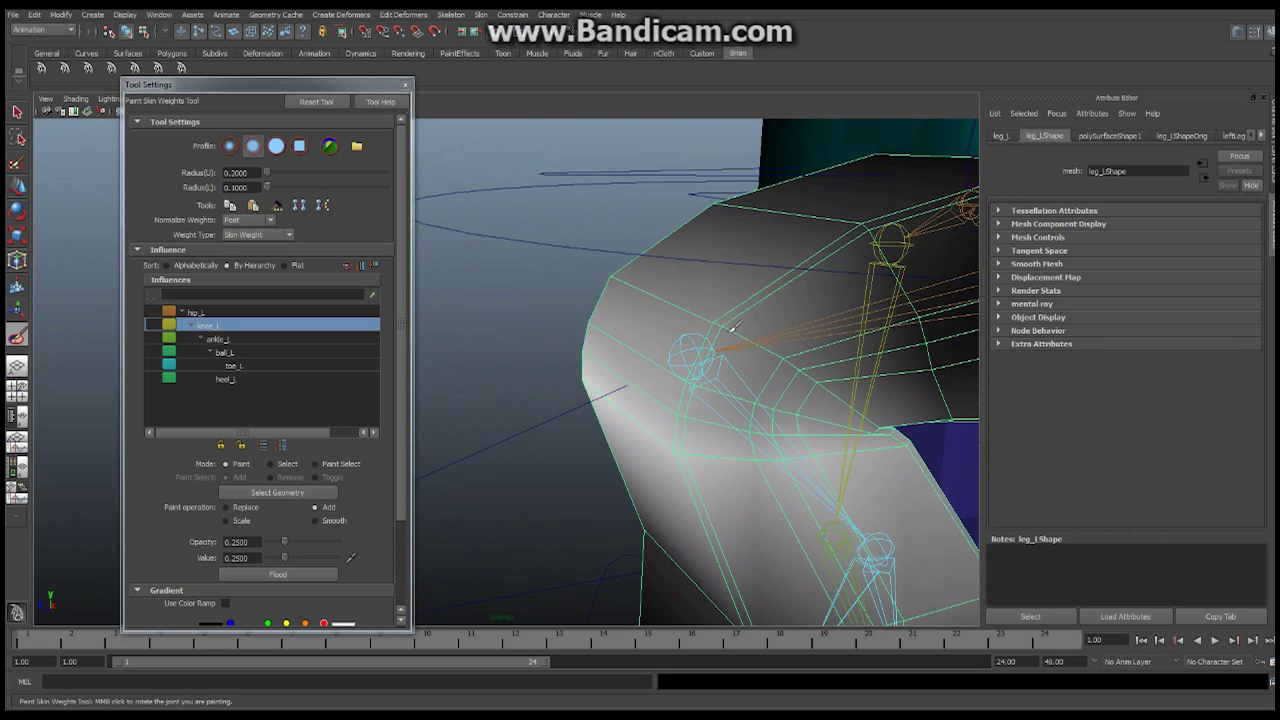
left_click_drag(569, 260, 646, 261, "alt")
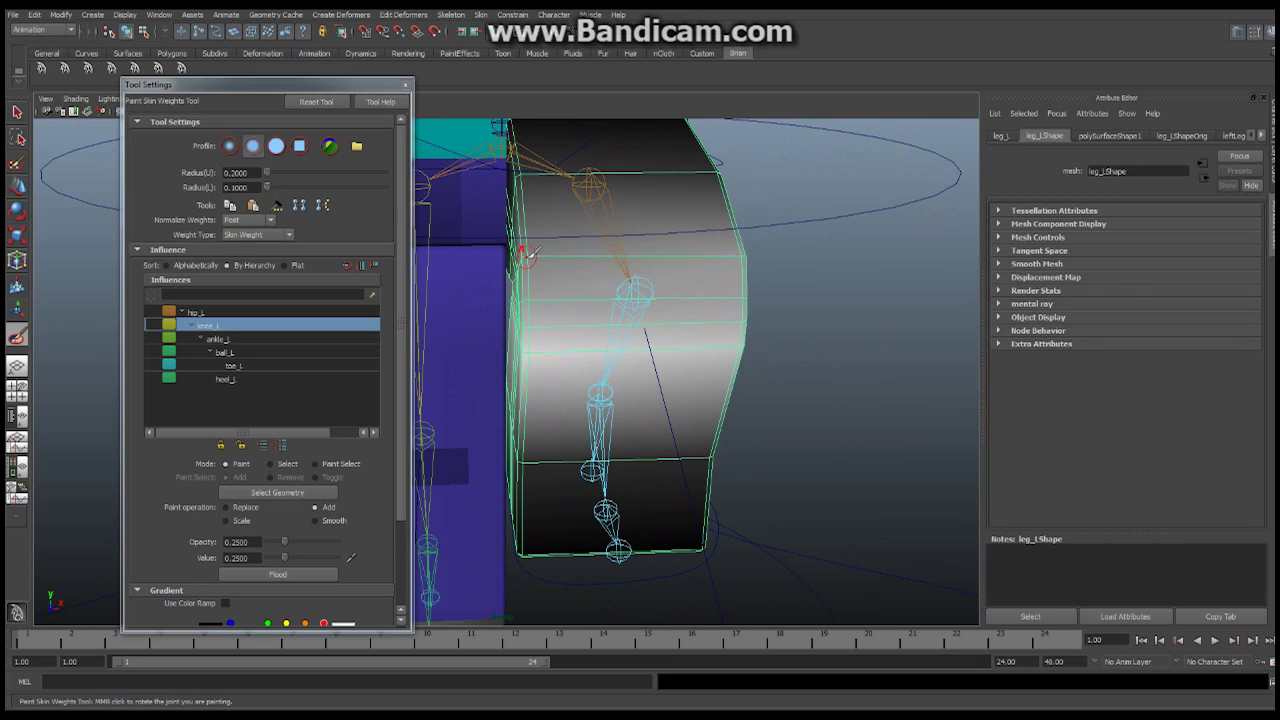
left_click_drag(527, 250, 667, 326, "alt")
Add knee_L weight to the upper front corner vertices of the left knee, where it meets the thigh.
mouse_move(589, 323)
left_mouse_down("alt")
mouse_move(648, 290)
mouse_move(700, 303)
mouse_move(640, 352)
mouse_move(606, 354)
mouse_move(605, 372)
mouse_move(700, 406)
mouse_move(634, 404)
mouse_move(794, 394)
left_mouse_up("alt")
right_click_drag(794, 394, 950, 393, "alt")
left_click_drag(936, 380, 796, 316, "alt")
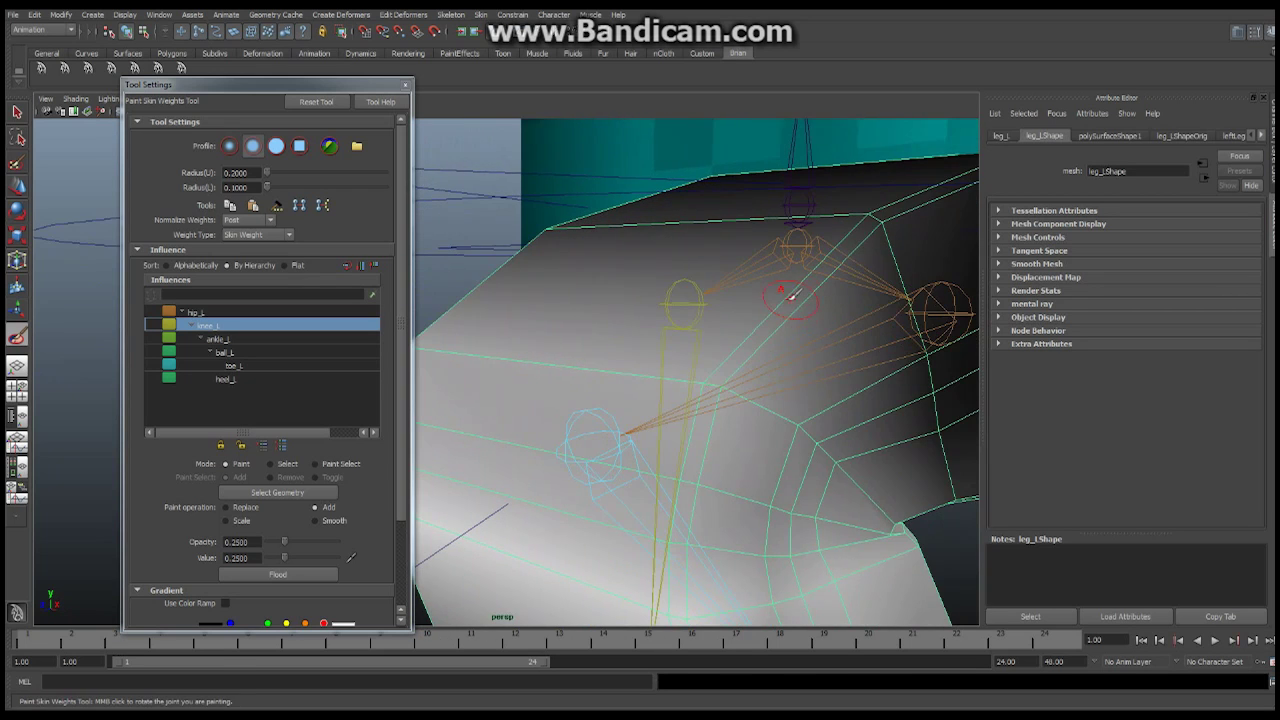
left_click(722, 382)
left_click_drag(714, 383, 746, 449, "alt")
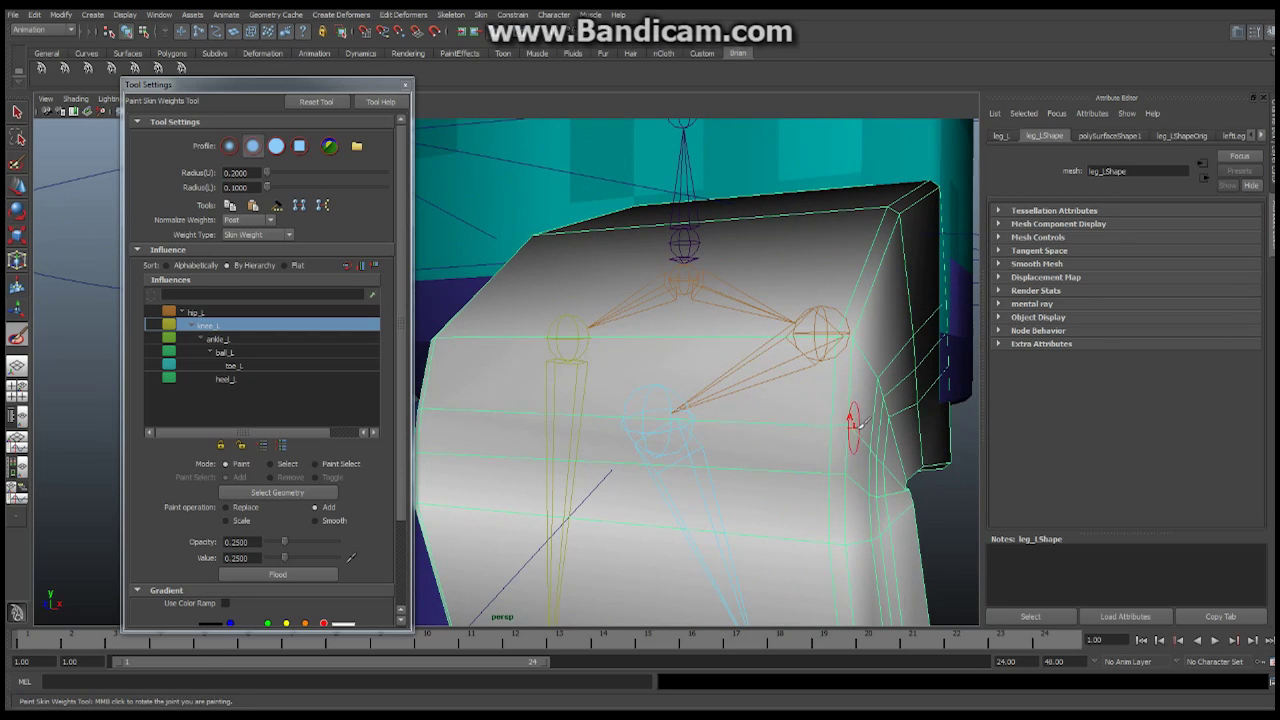
left_click_drag(850, 420, 748, 398, "alt")
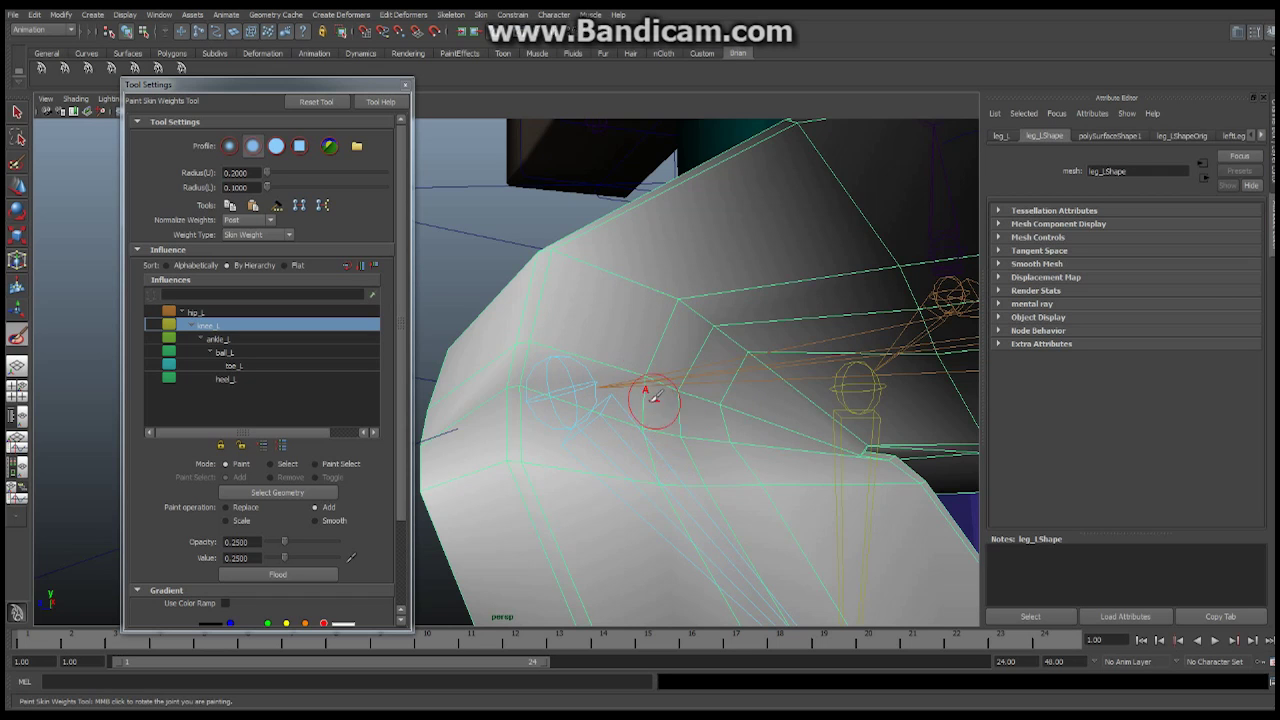
Check the knee_L weights from both sides of the bent leg and return the cnt_foot_L control to its zero position.
mouse_move(594, 349)
left_mouse_down("alt")
mouse_move(677, 429)
mouse_move(791, 428)
mouse_move(771, 423)
left_mouse_up("alt")
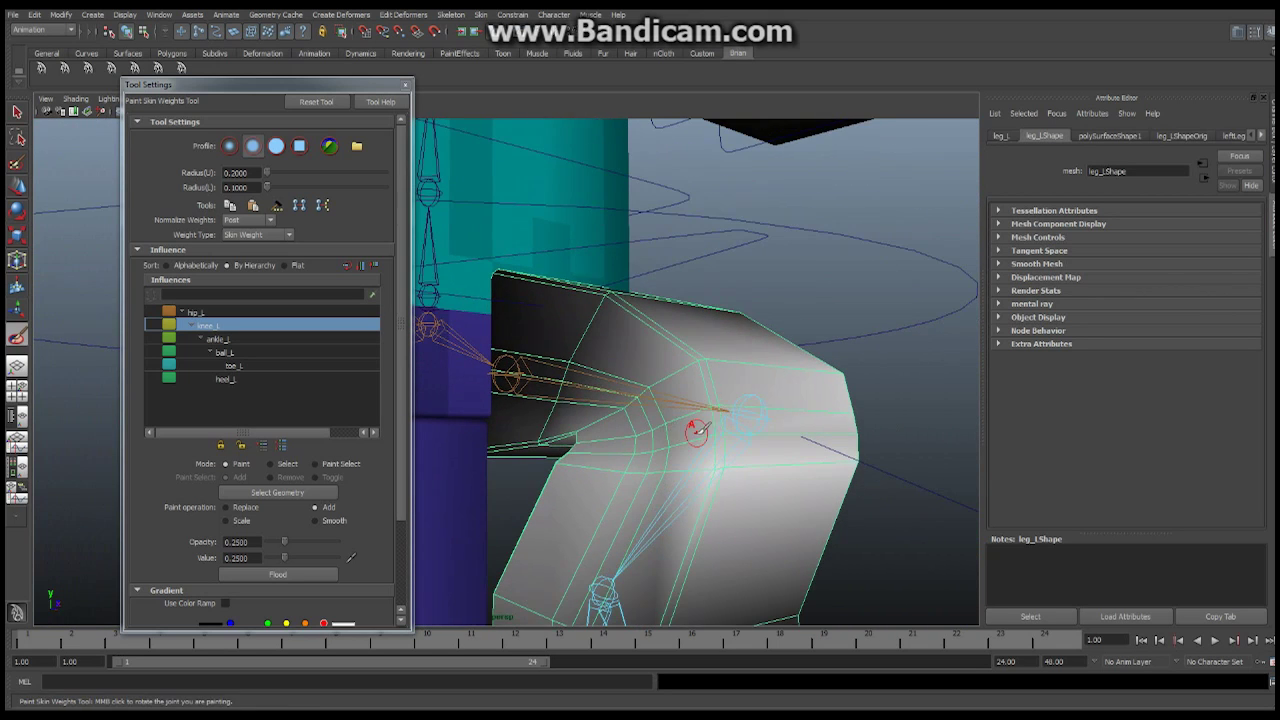
middle_click_drag(664, 430, 737, 425, "alt")
left_click_drag(687, 423, 774, 426, "alt")
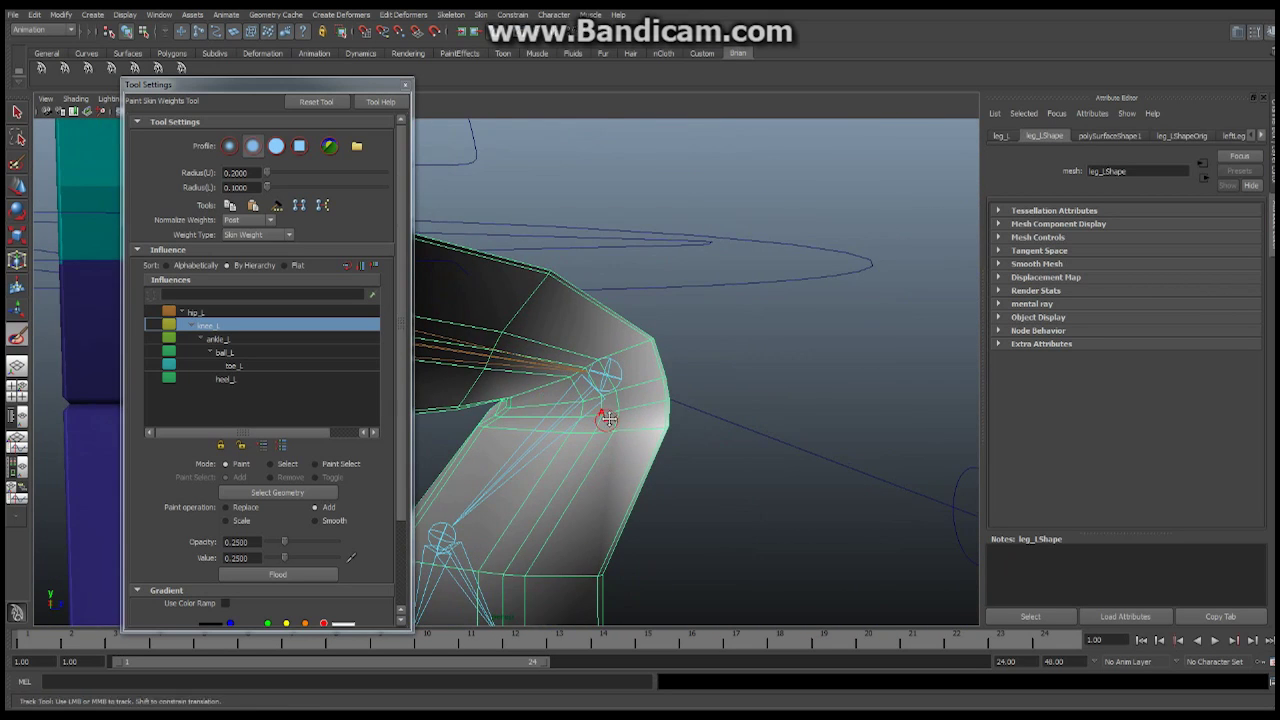
middle_click_drag(615, 422, 670, 422, "alt")
mouse_move(670, 421)
left_mouse_down("alt")
mouse_move(575, 460)
mouse_move(670, 440)
mouse_move(750, 400)
mouse_move(729, 406)
left_mouse_up("alt")
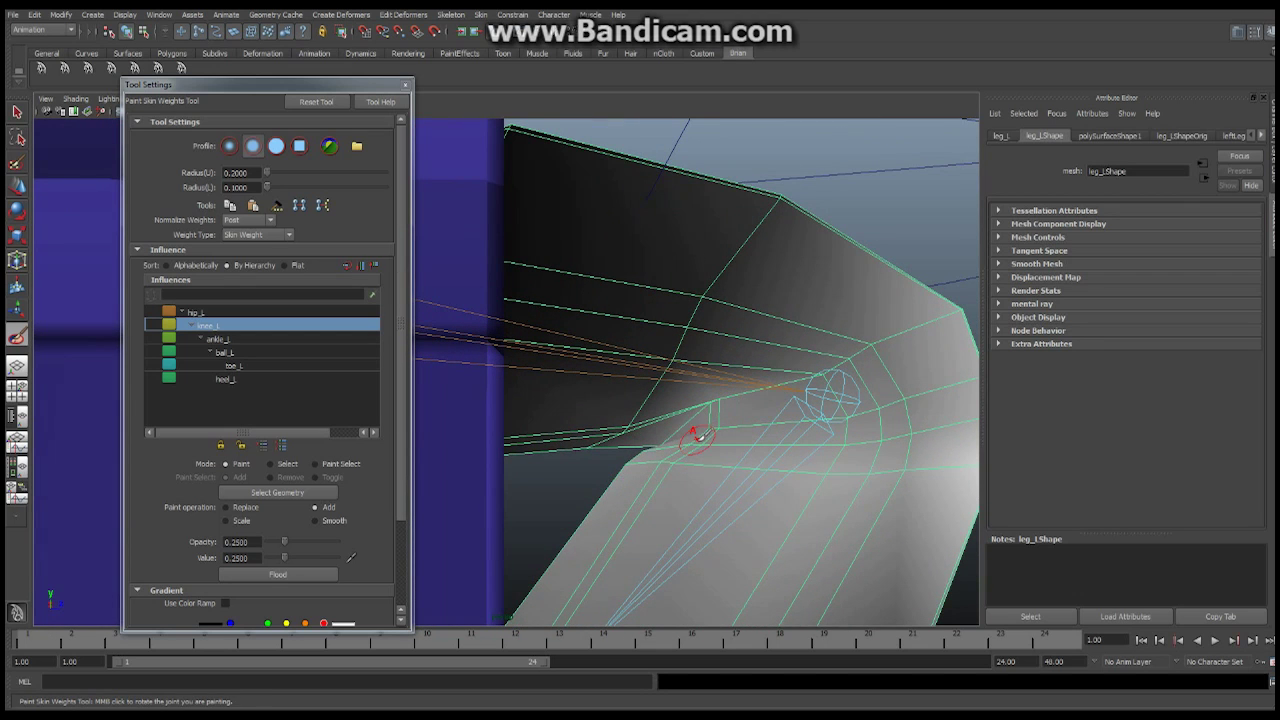
key("ctrl+z")
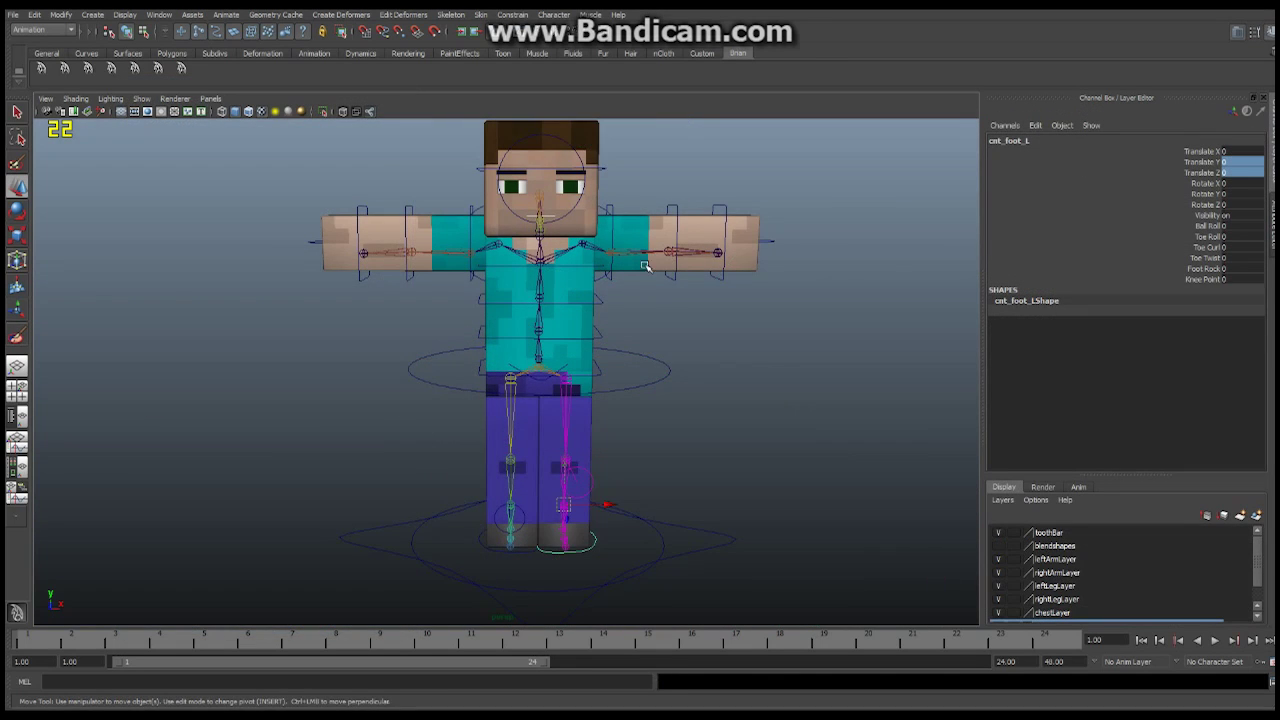
Test the left knee's deformation by raising the cnt_foot_L control to a Translate Y of 2.403, and undo the move.
left_click_drag(678, 255, 652, 380, "alt")
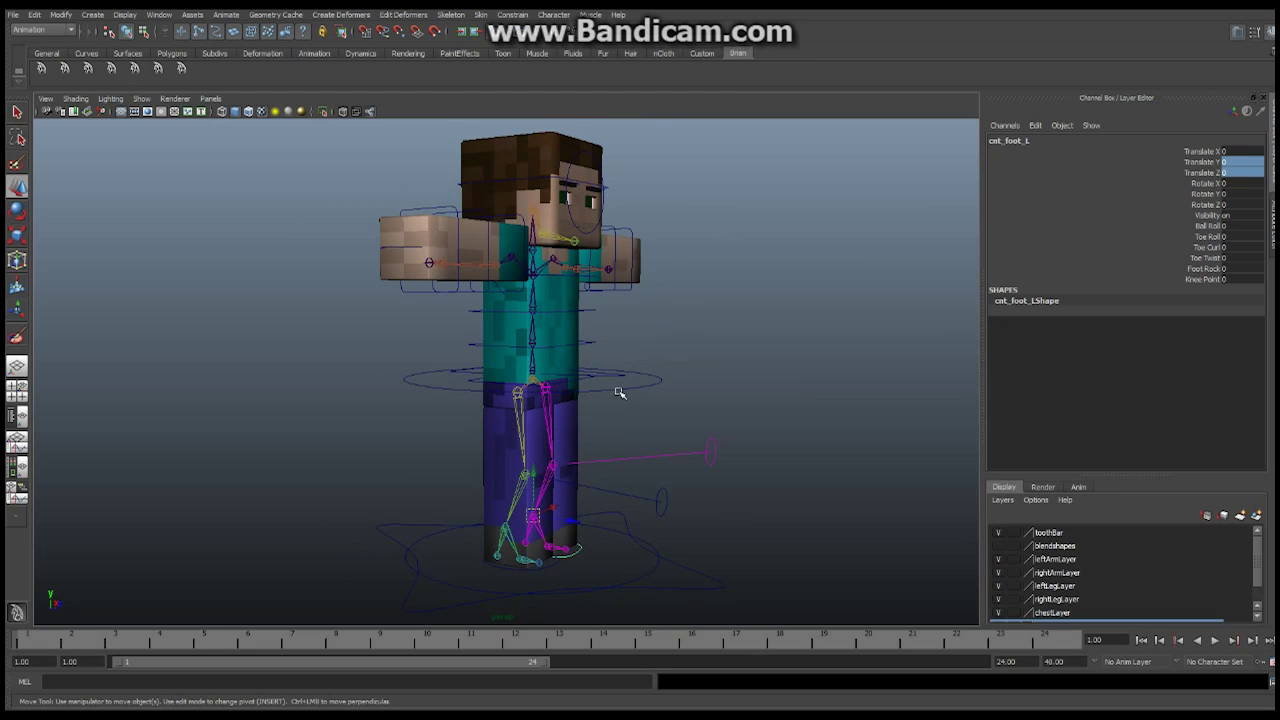
left_click_drag(645, 411, 575, 408, "alt")
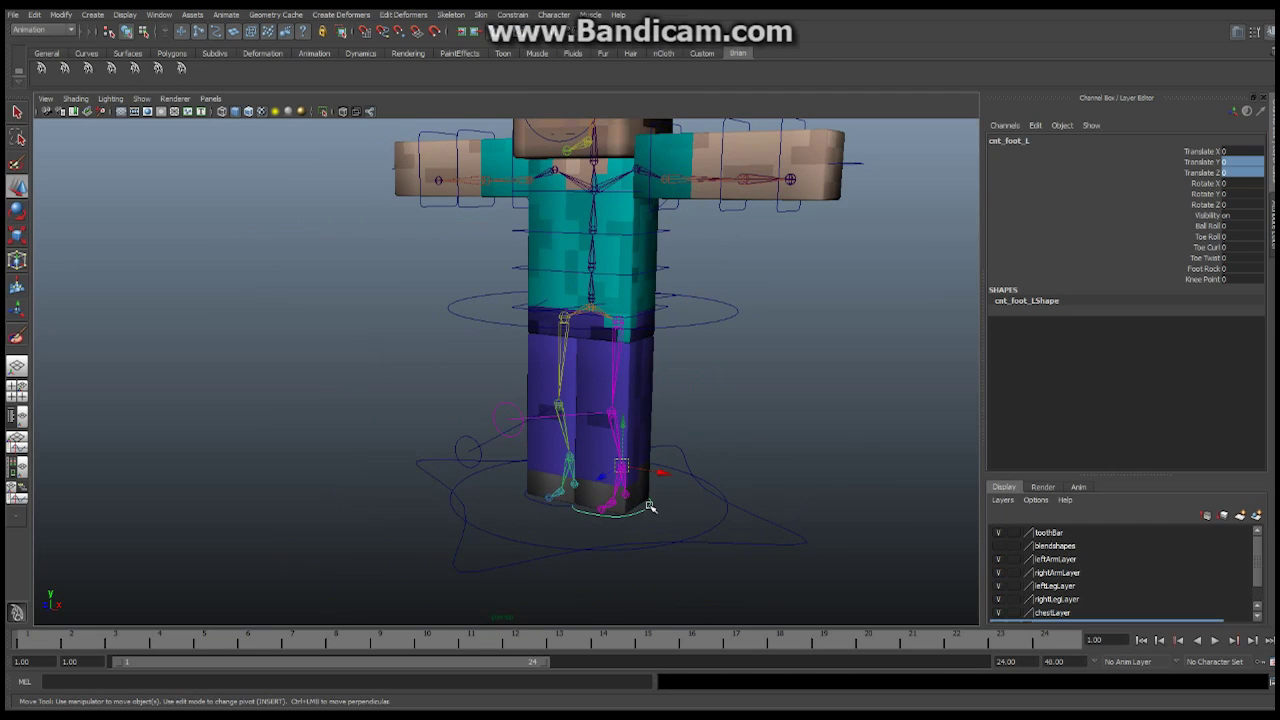
left_click_drag(650, 507, 530, 401, "alt")
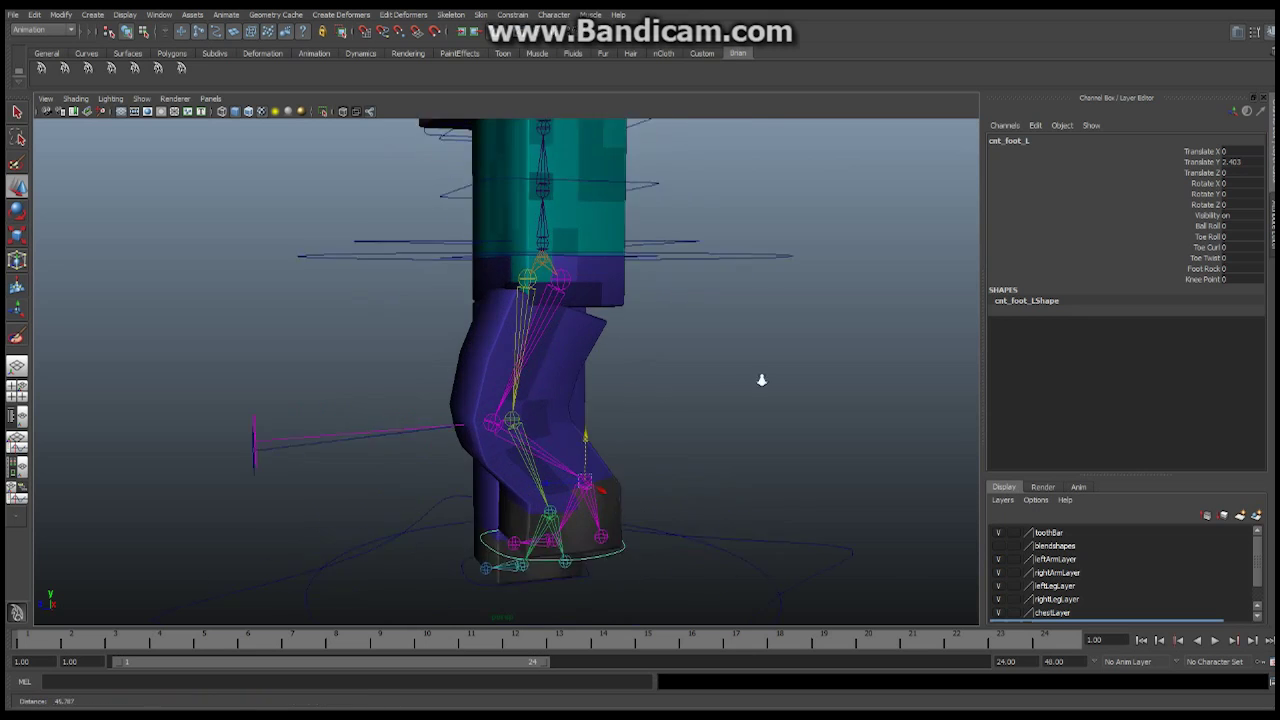
scroll(761, 380, "up", 2)
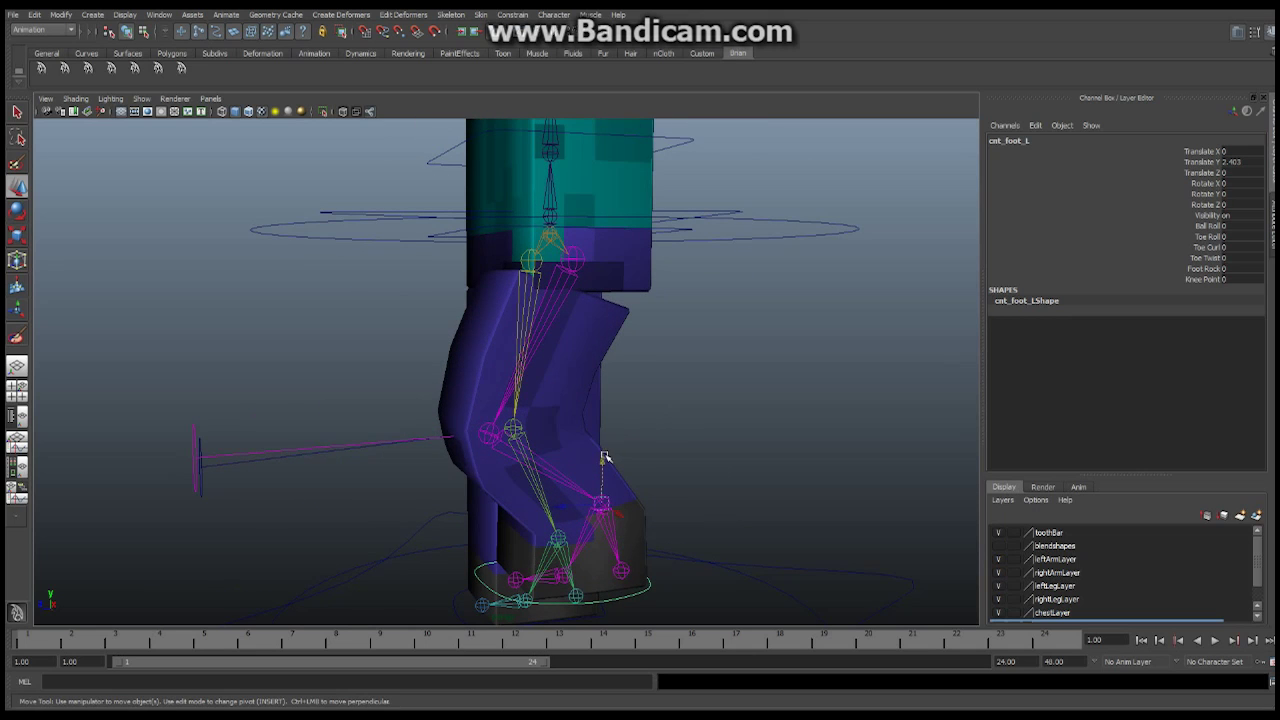
left_click_drag(604, 457, 595, 422)
key("ctrl+z")
key("ctrl+z")
key("ctrl+z")
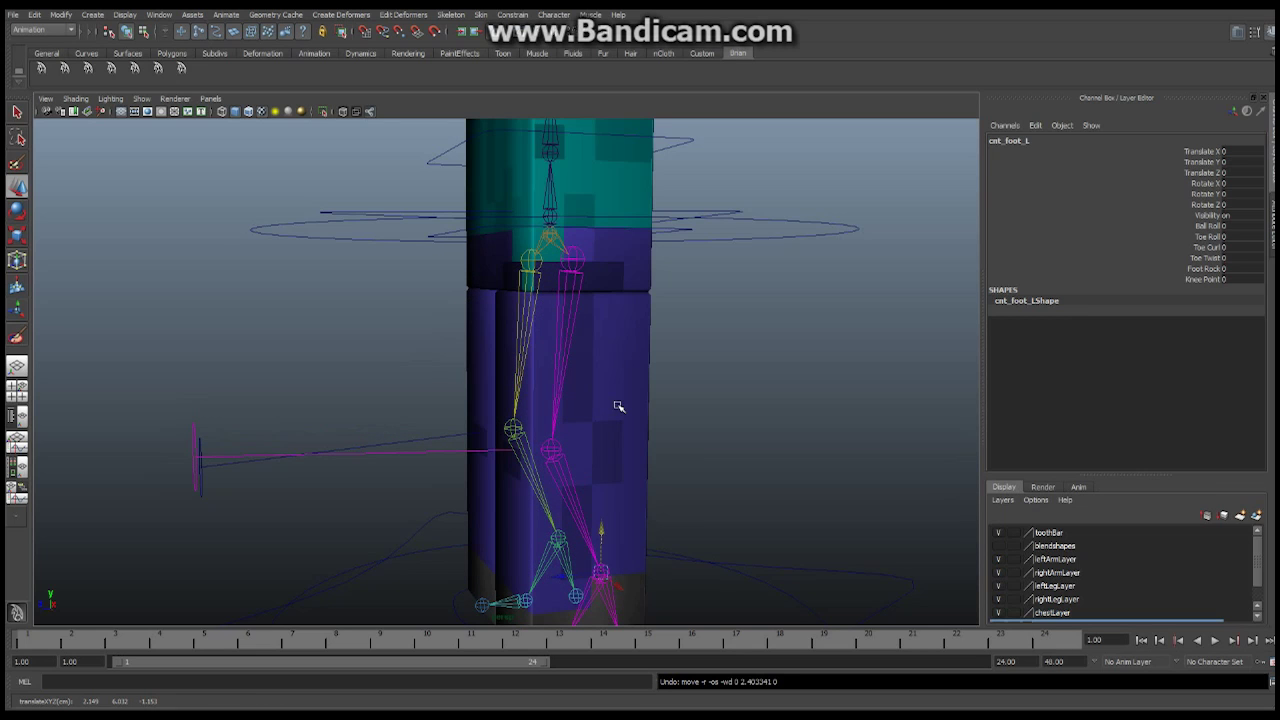
Select all joints of the right leg together: hip, knee, ankle, ball, heel and toe.
mouse_move(834, 331)
left_mouse_down("alt")
mouse_move(697, 320)
mouse_move(497, 341)
mouse_move(634, 343)
mouse_move(560, 395)
mouse_move(836, 318)
left_mouse_up("alt")
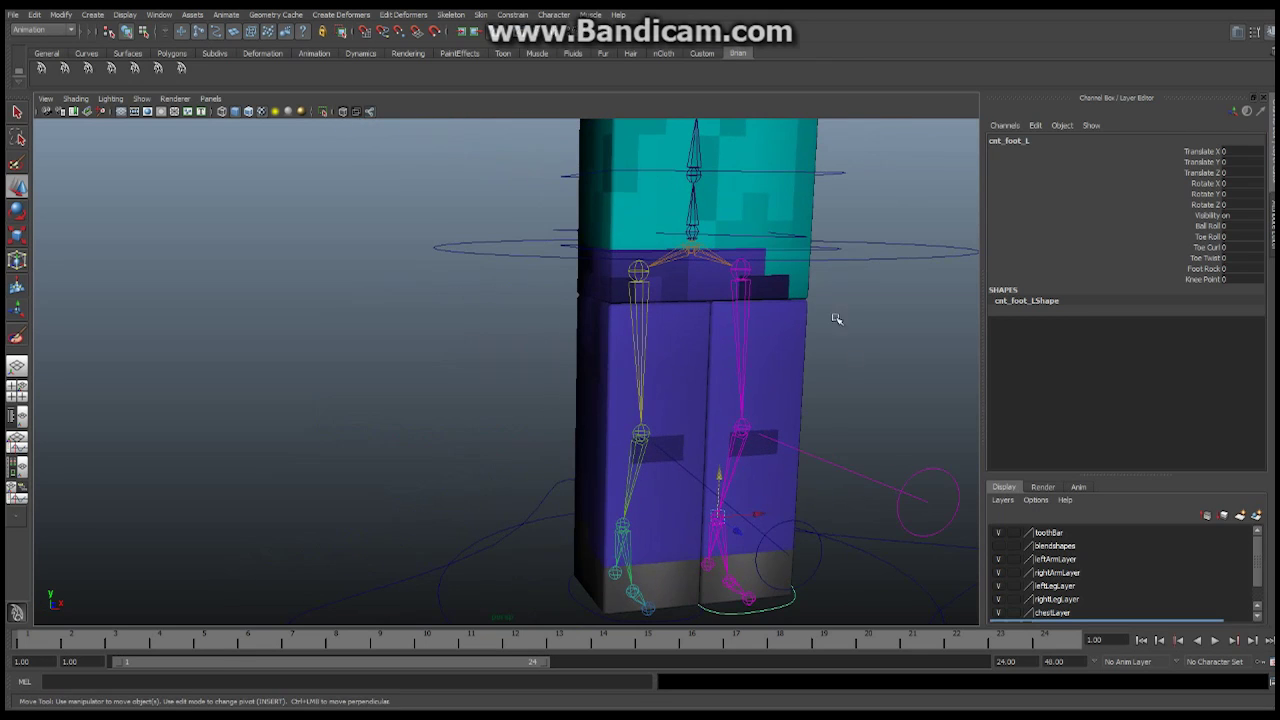
left_click(640, 270)
left_click(642, 431)
left_click(624, 521)
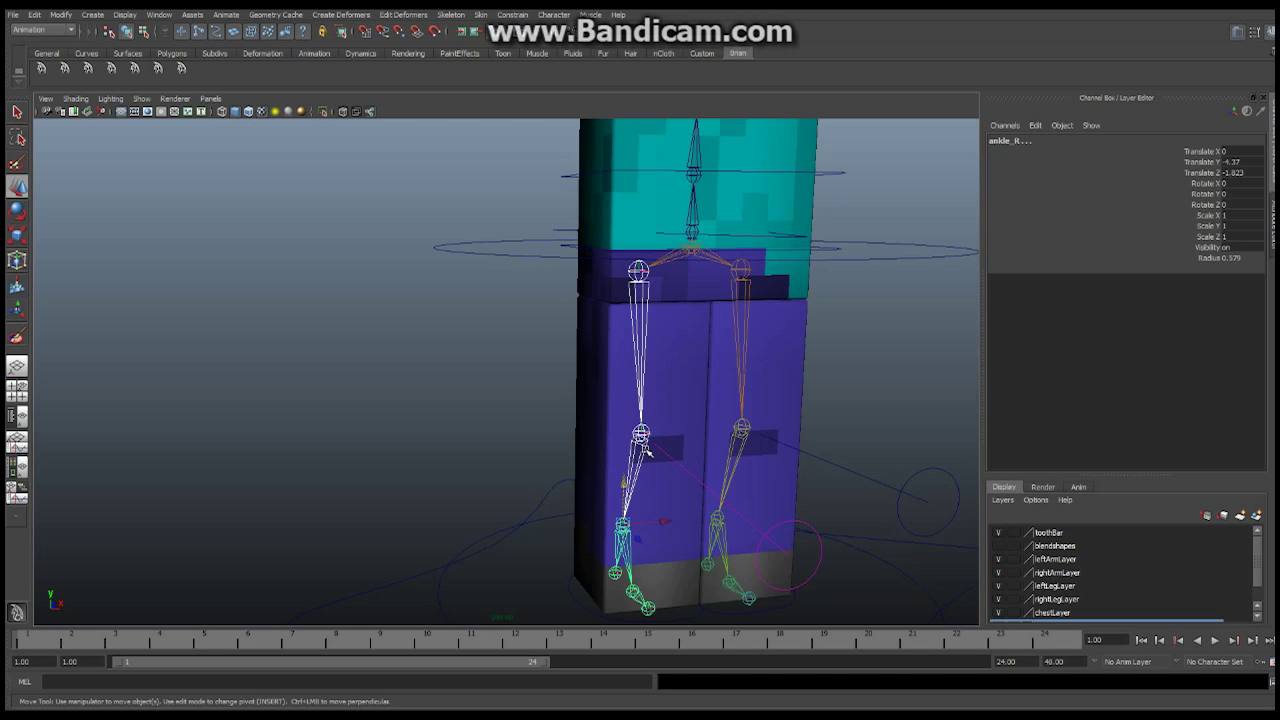
middle_click_drag(694, 481, 606, 240, "alt")
left_click_drag(600, 352, 775, 330, "alt")
right_click_drag(343, 409, 840, 451, "alt")
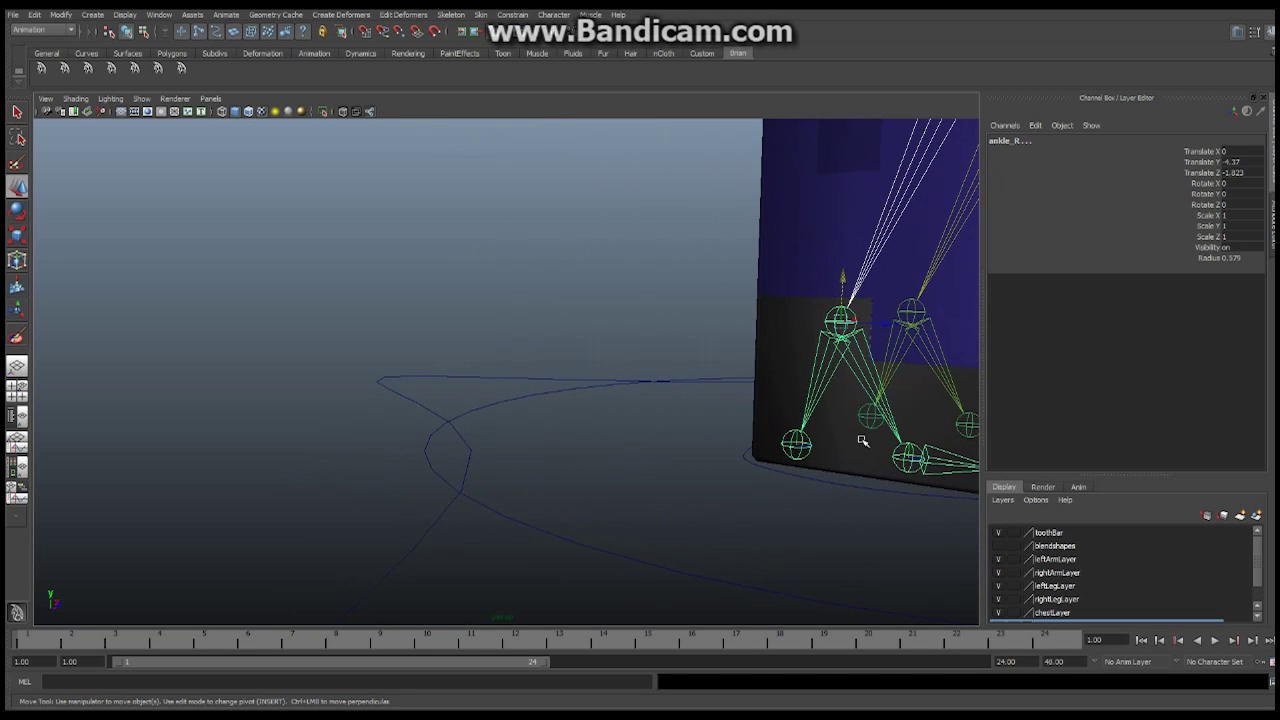
left_click(908, 457)
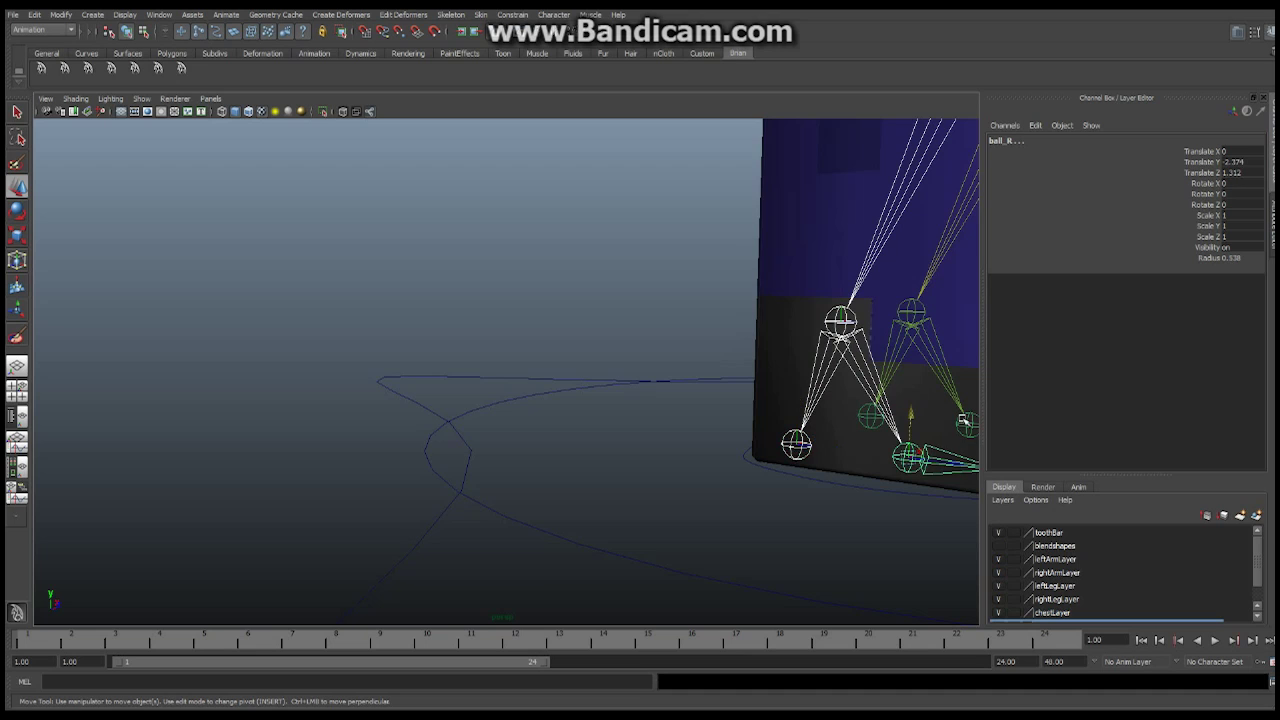
middle_click_drag(873, 410, 640, 363, "alt")
left_click(796, 412)
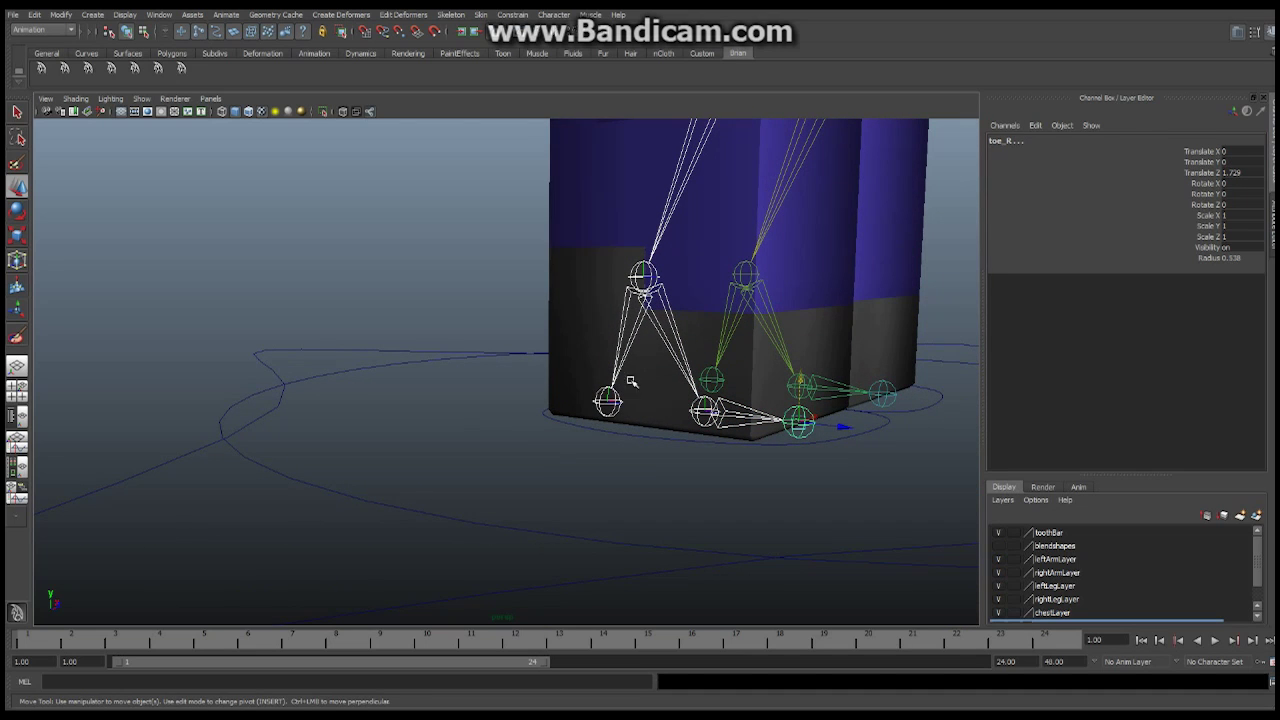
left_click_drag(779, 286, 590, 371, "alt")
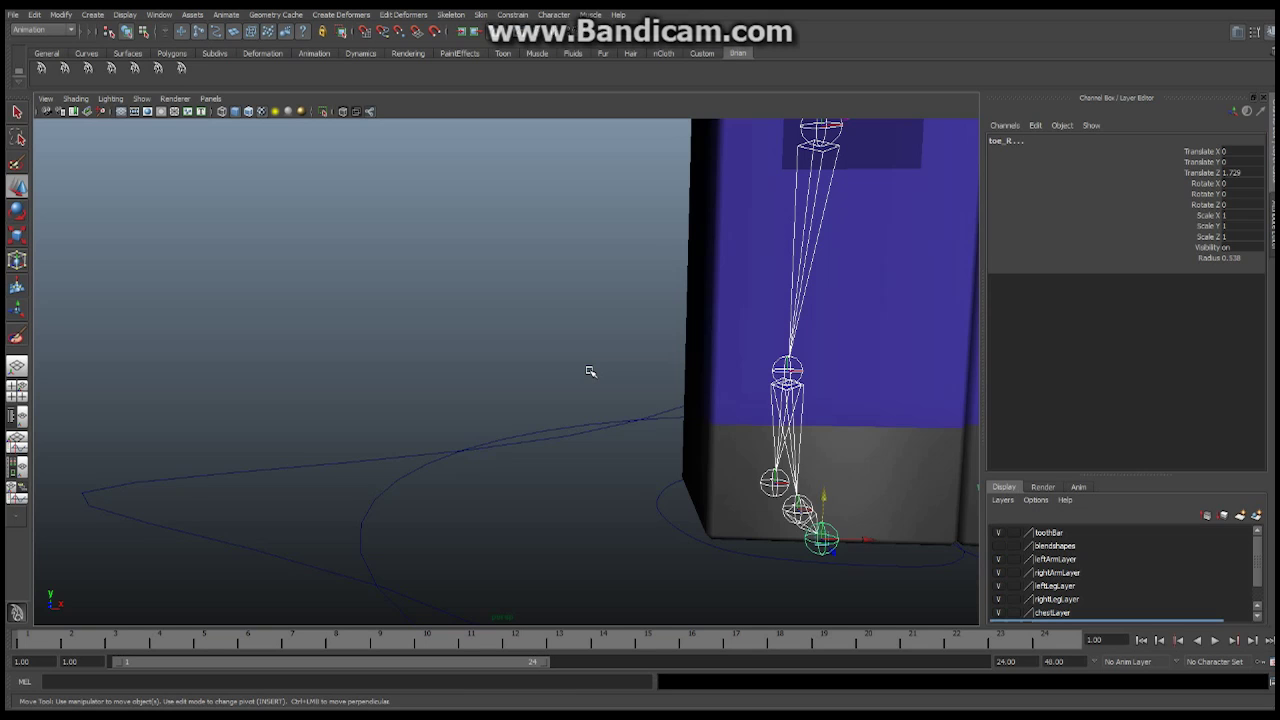
Bind the leg_R mesh to the selected right leg joints.
left_click_drag(851, 323, 677, 346, "alt")
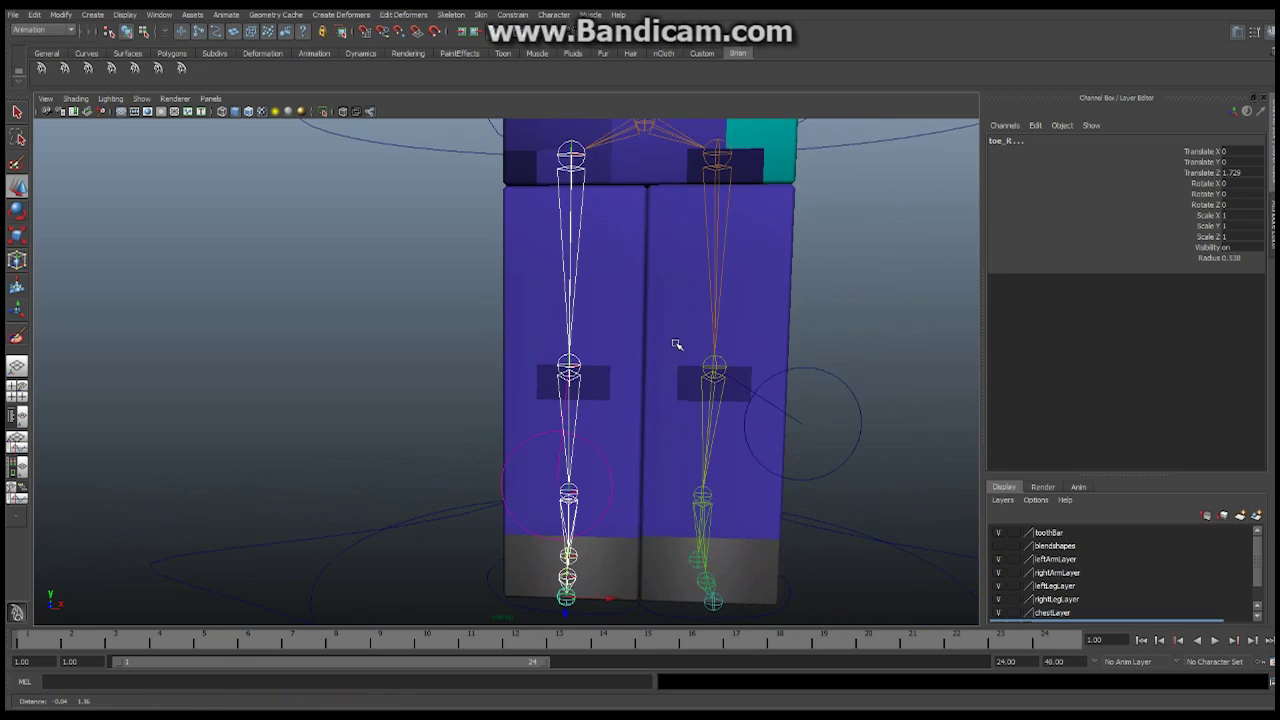
left_click(509, 275)
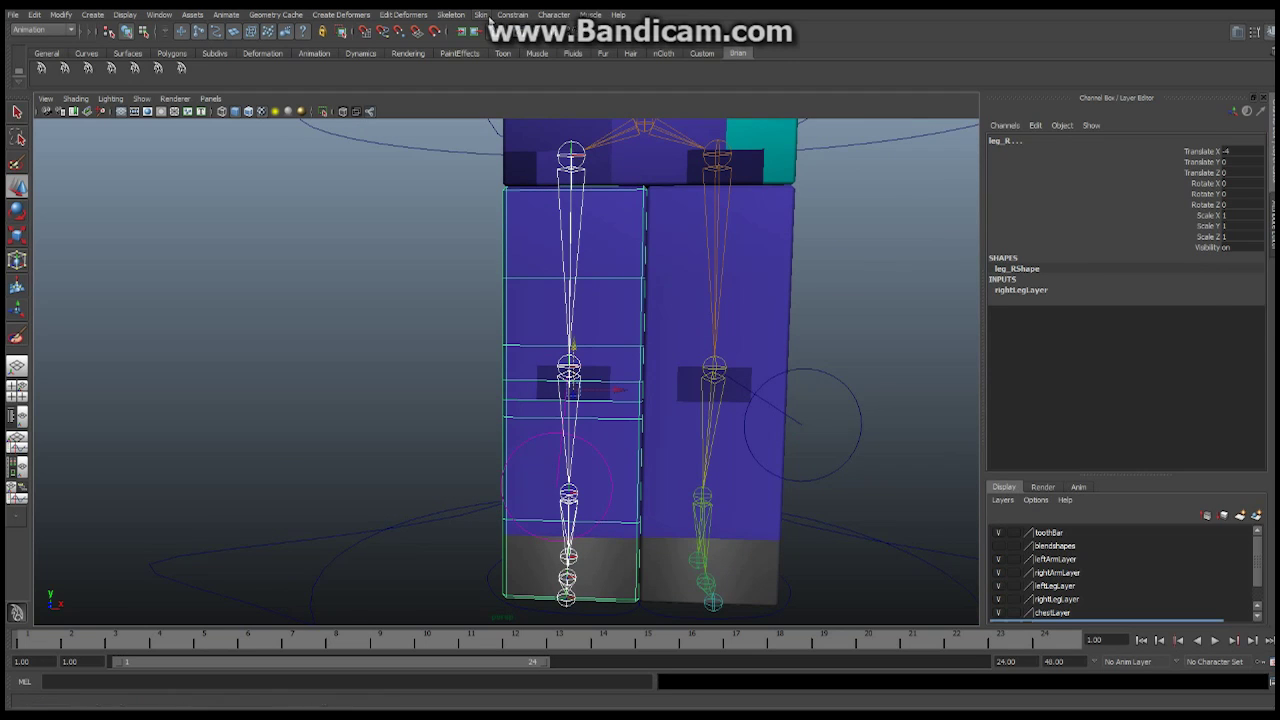
left_click(481, 14)
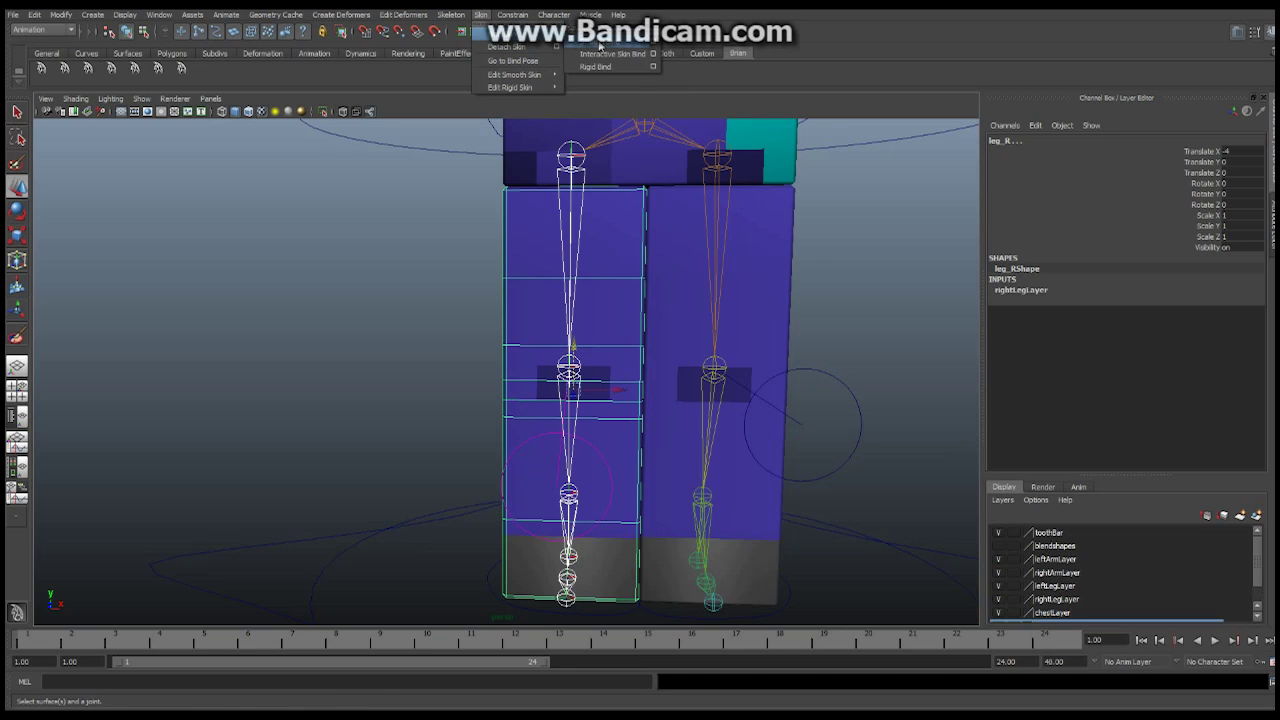
left_click(605, 40)
Test the right knee's deformation by raising the cnt_foot_R control, and undo the move.
middle_click_drag(723, 482, 782, 338, "alt")
left_click_drag(781, 338, 606, 425, "alt")
left_click(613, 428)
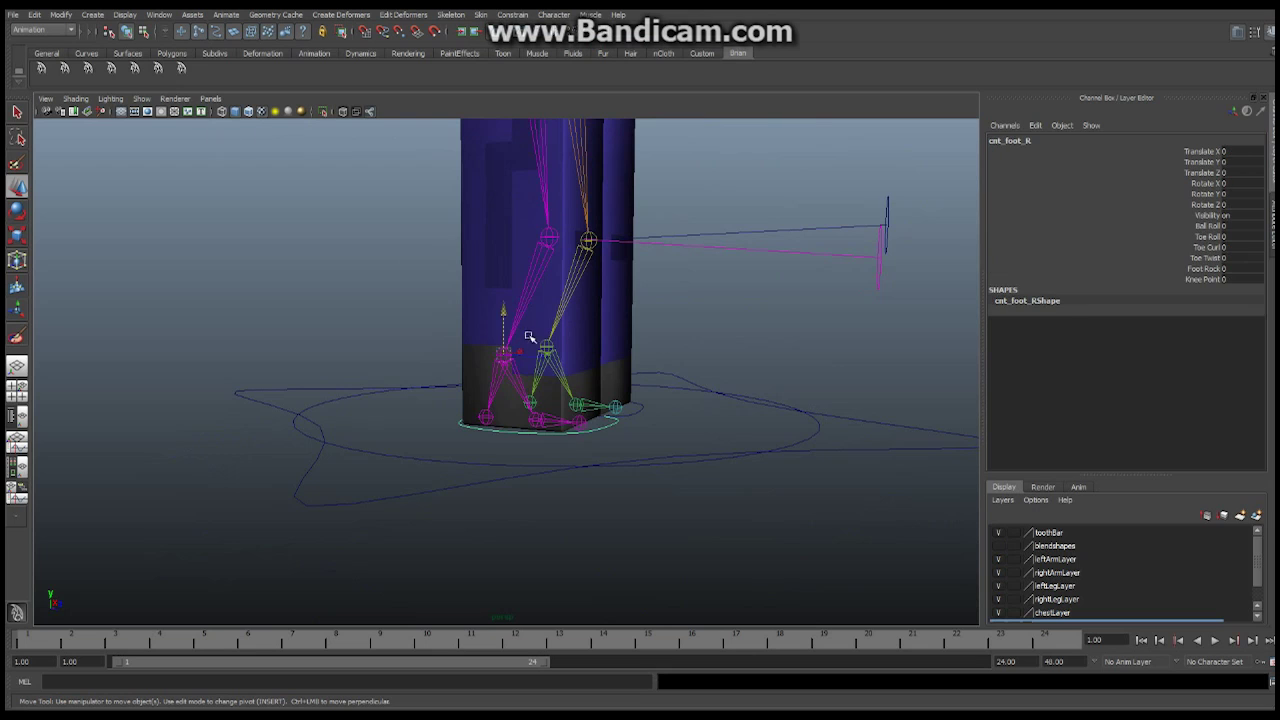
left_click_drag(506, 314, 527, 240)
key("ctrl+z")
Select the torso joints together: pelvis, spine1, spine2, spine3, clavical_R and clavical_L.
left_click_drag(654, 246, 599, 262, "alt")
middle_click_drag(777, 218, 727, 364, "alt")
right_click_drag(757, 340, 714, 337, "alt")
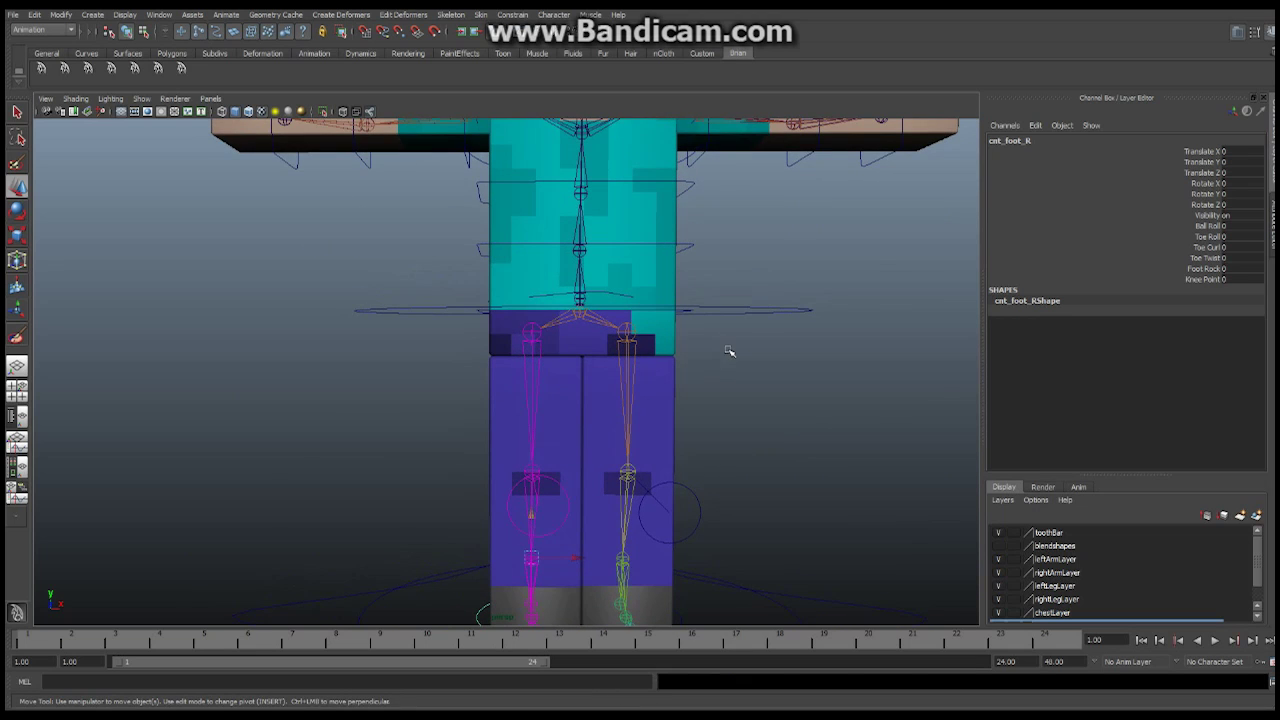
middle_click_drag(743, 233, 740, 334, "alt")
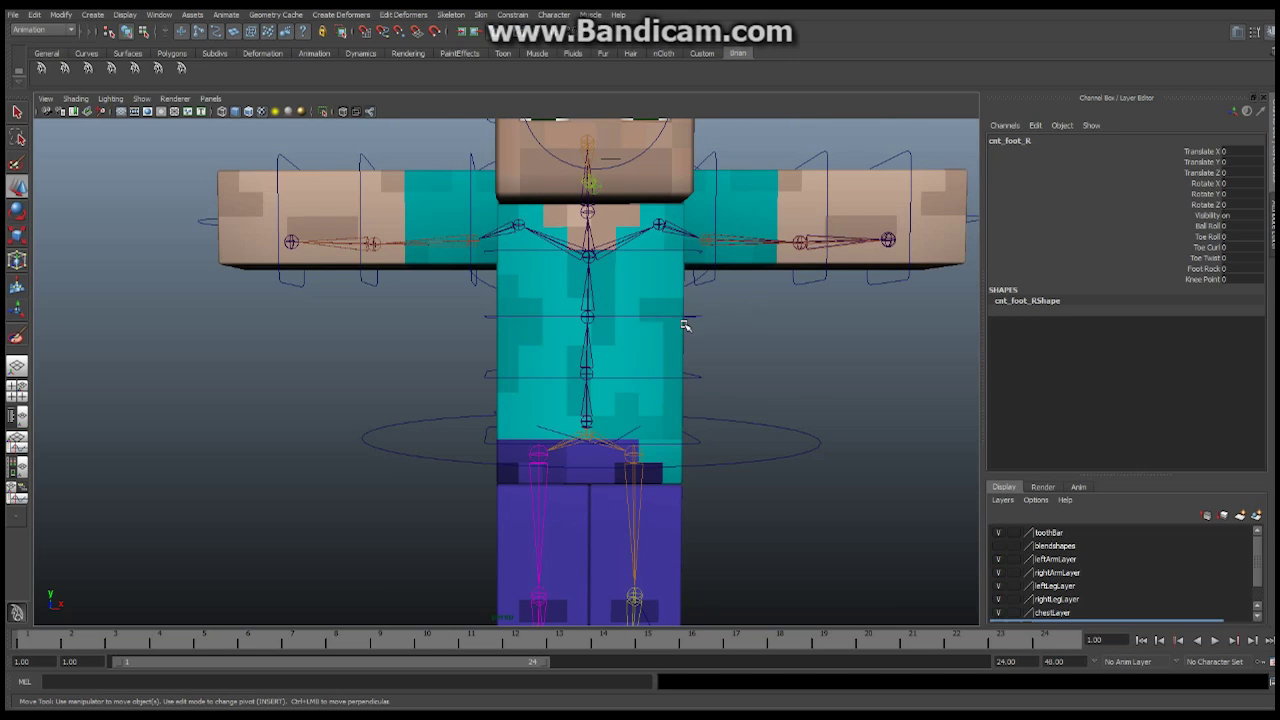
left_click_drag(681, 328, 630, 368, "alt")
right_click_drag(560, 389, 631, 478, "alt")
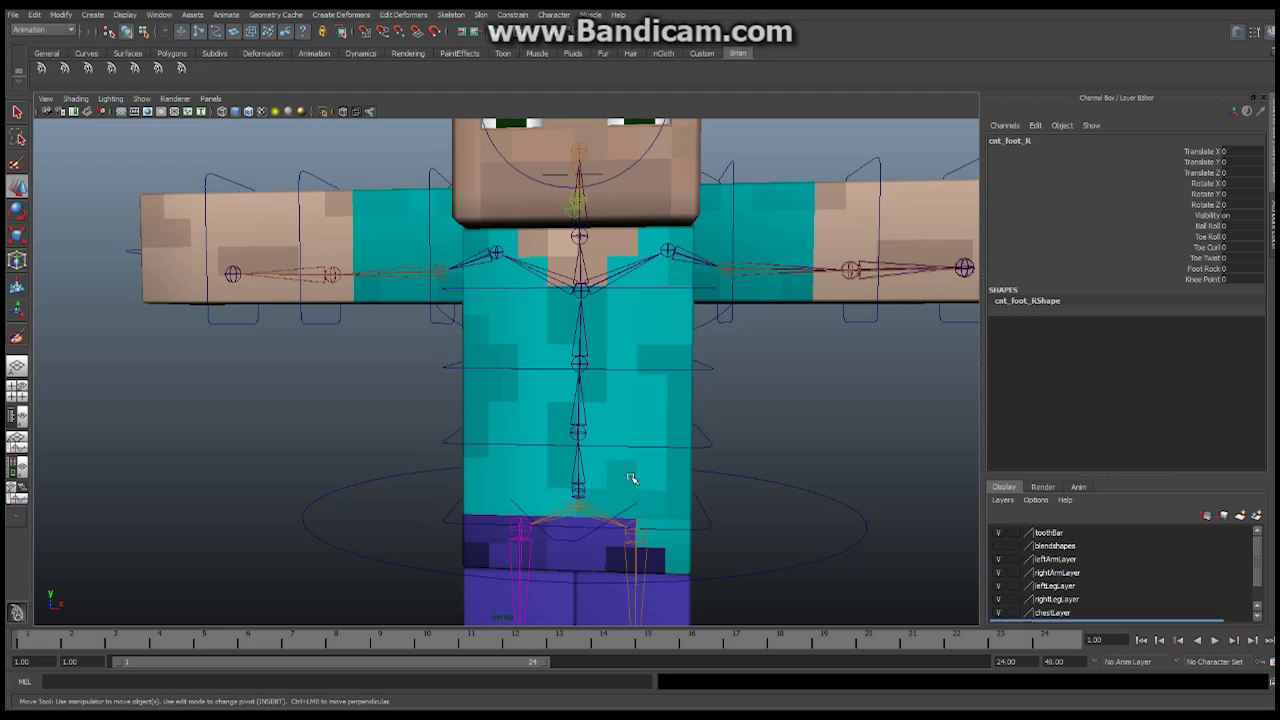
left_click(580, 508)
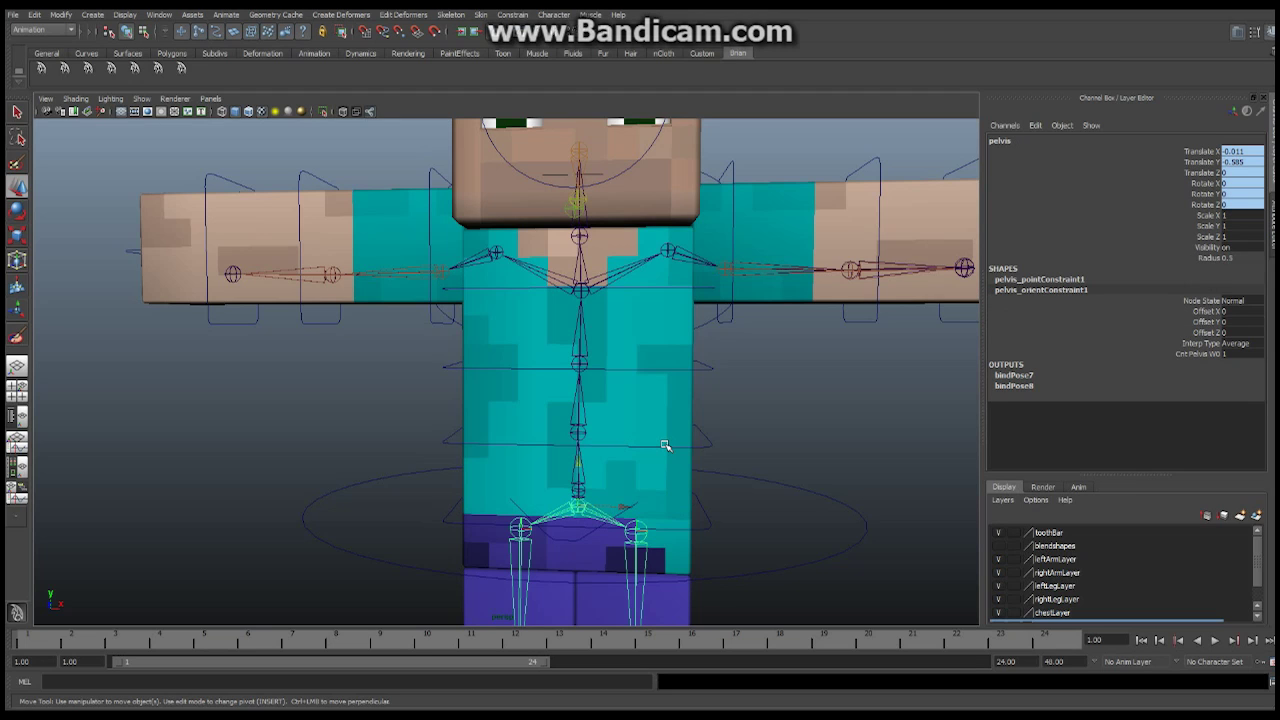
left_click(586, 432)
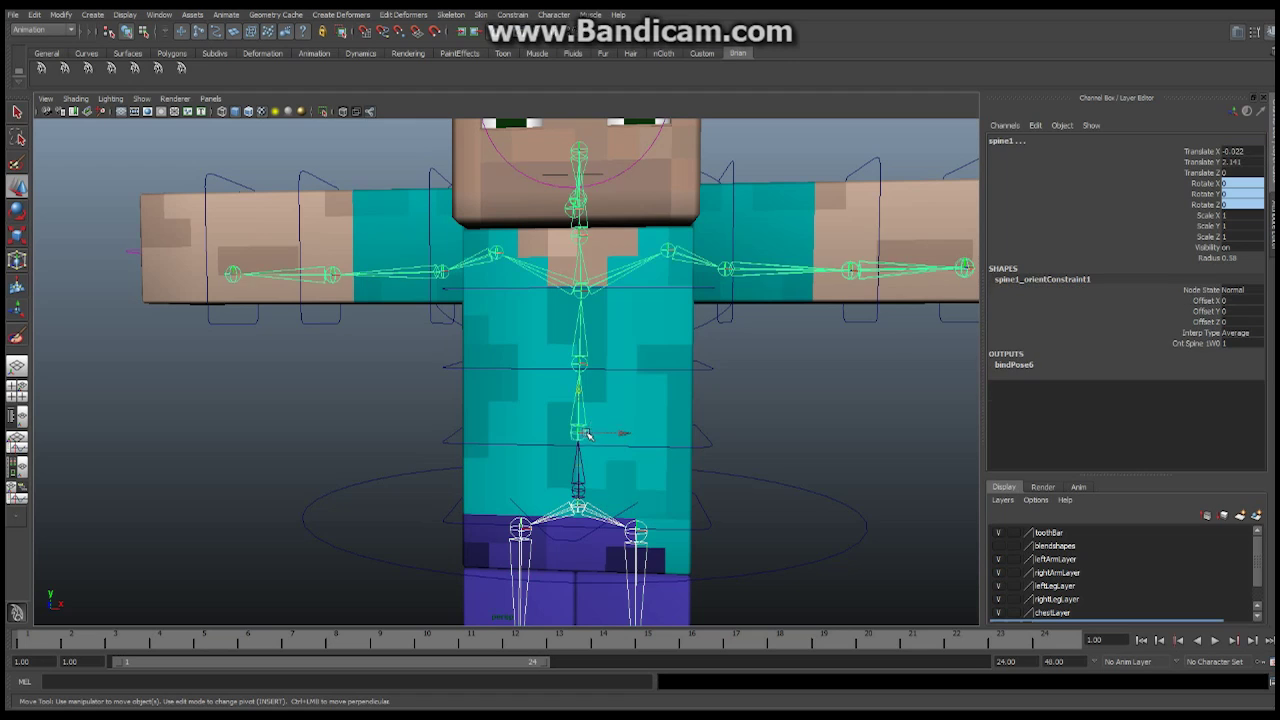
left_click(586, 364)
left_click(583, 290)
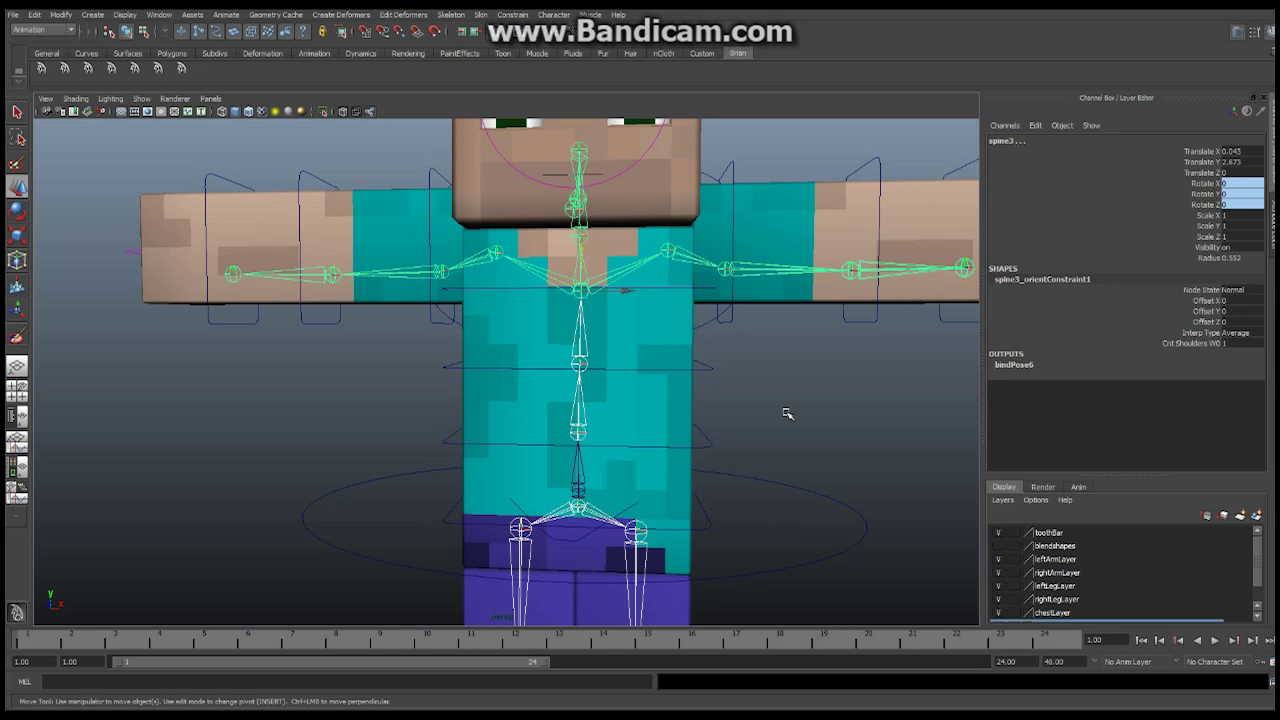
left_click_drag(737, 394, 680, 333, "alt")
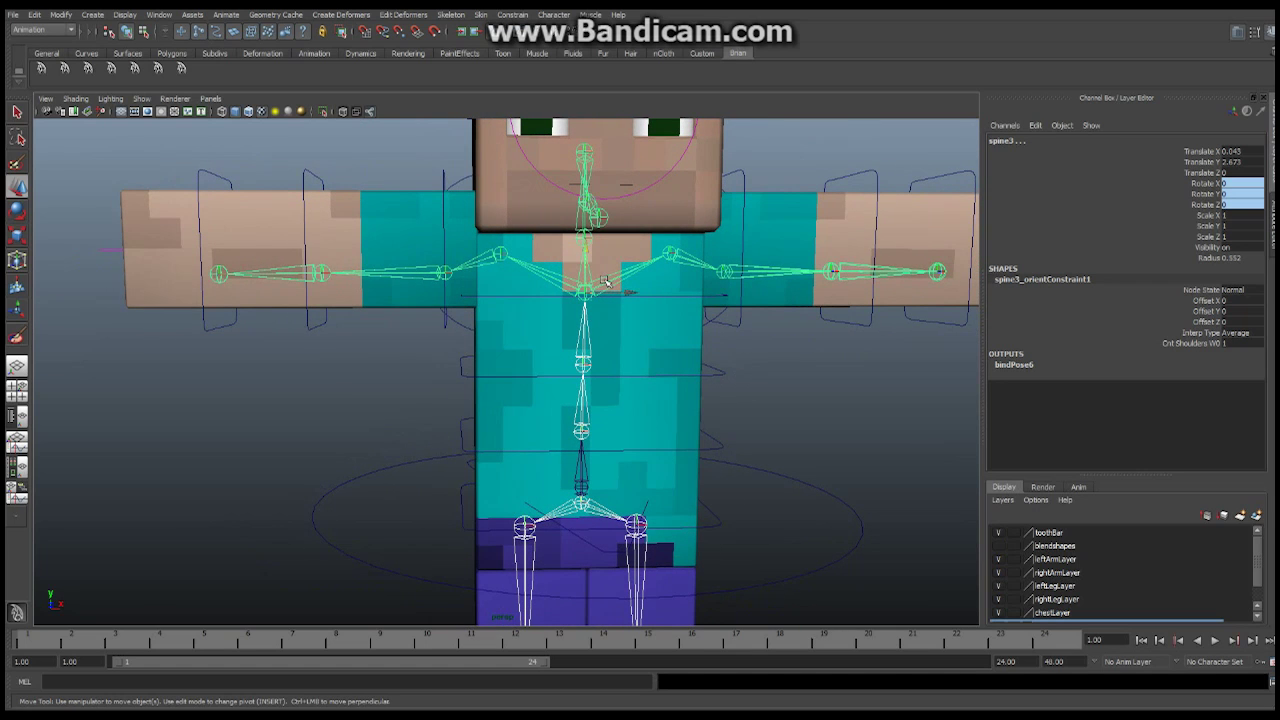
left_click(503, 252)
left_click(672, 252)
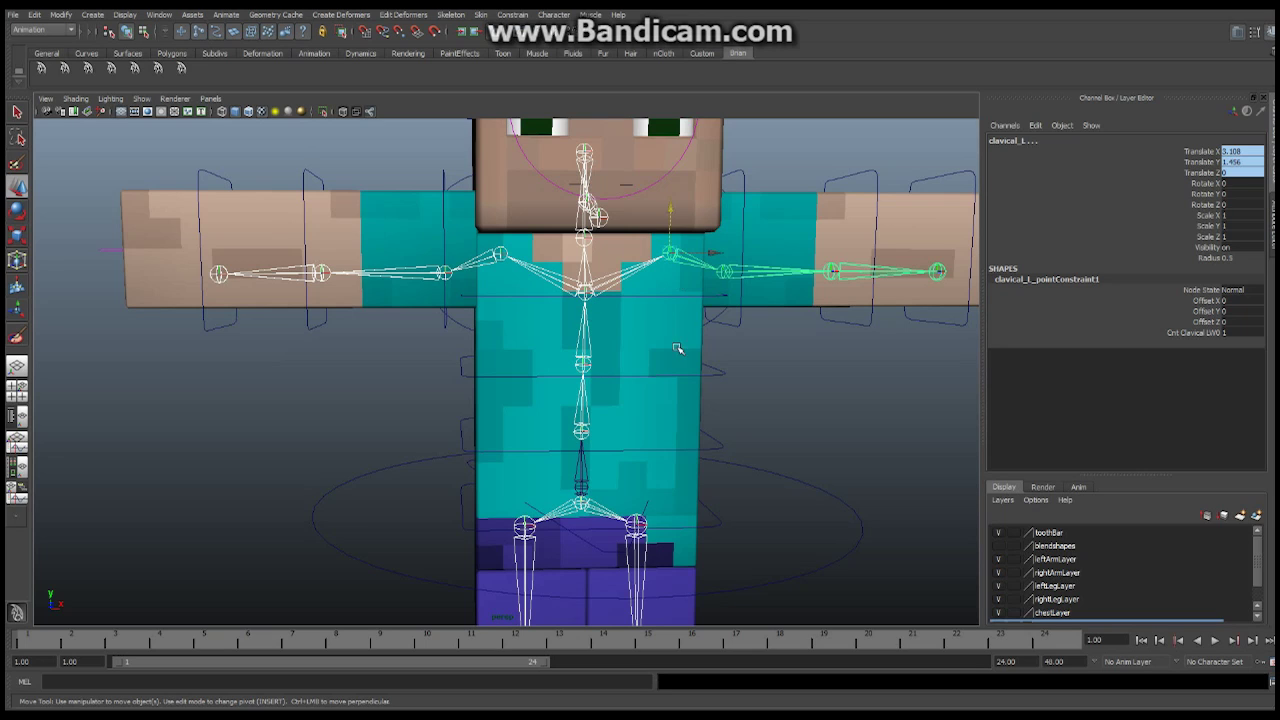
Add the chest mesh to the joint selection and bind it to the torso joints.
left_click(698, 404)
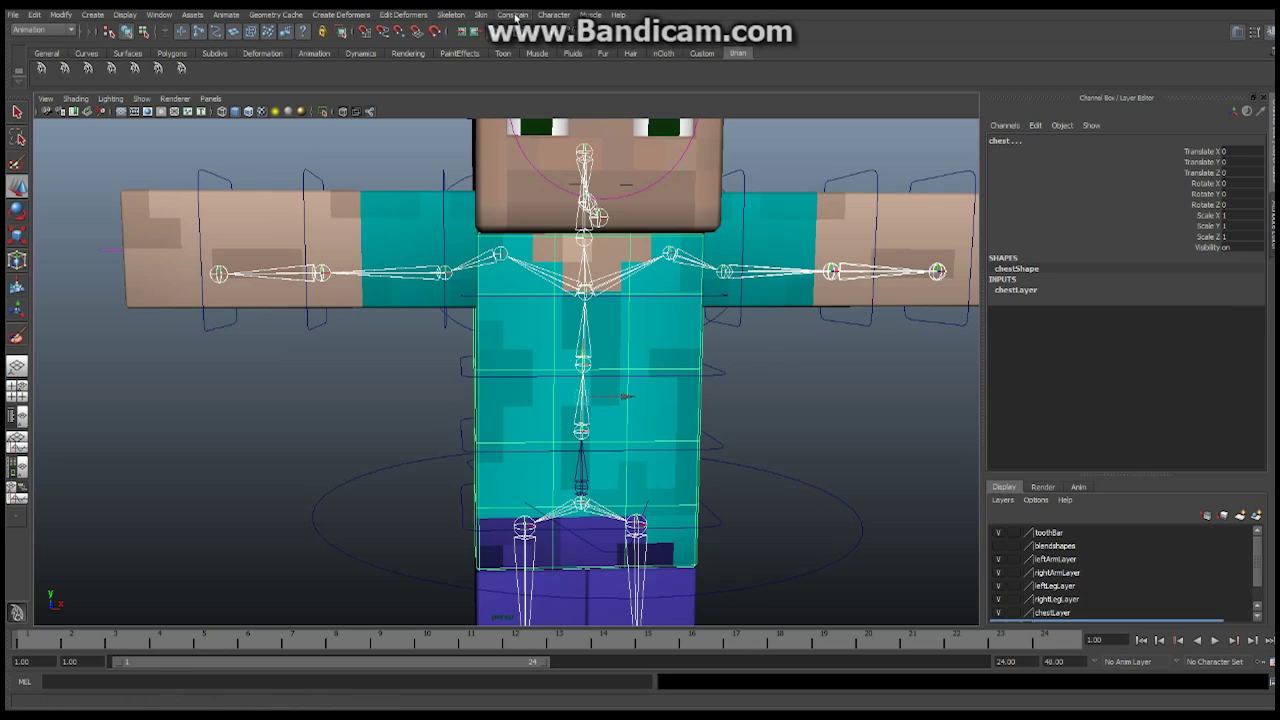
left_click(481, 15)
mouse_move(489, 46)
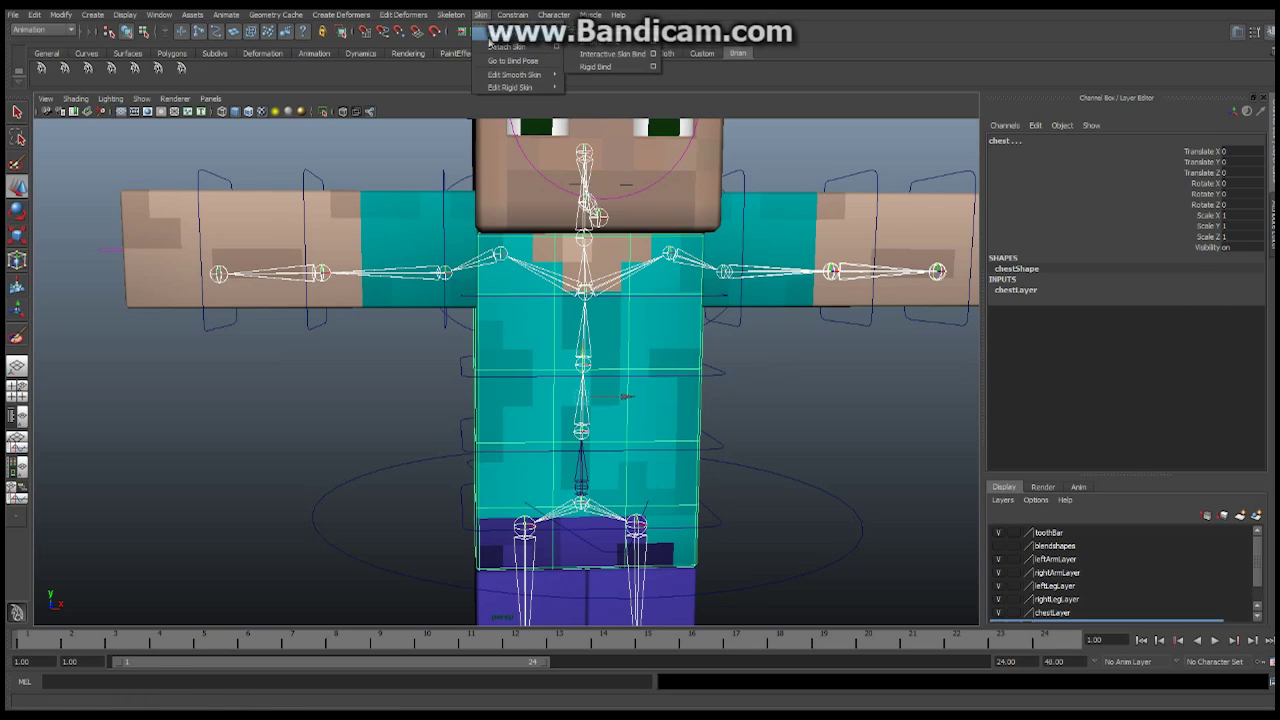
left_click(612, 52)
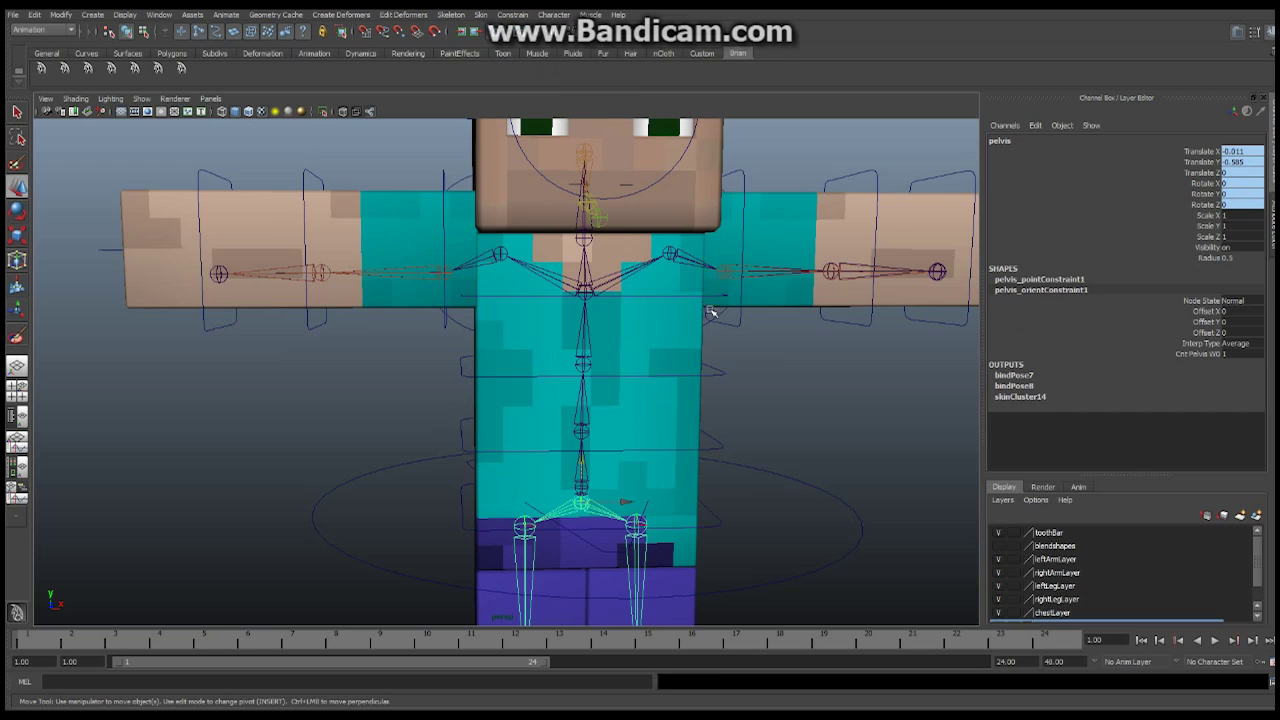
Test the chest binding by rotating the cnt_Pelvis control about -7.4 degrees around Z, and undo the rotation.
middle_click_drag(690, 368, 634, 225, "alt")
left_click(686, 336)
left_click_drag(686, 335, 636, 332, "alt")
left_click(22, 211)
left_click_drag(595, 290, 581, 317)
key("ctrl+z")
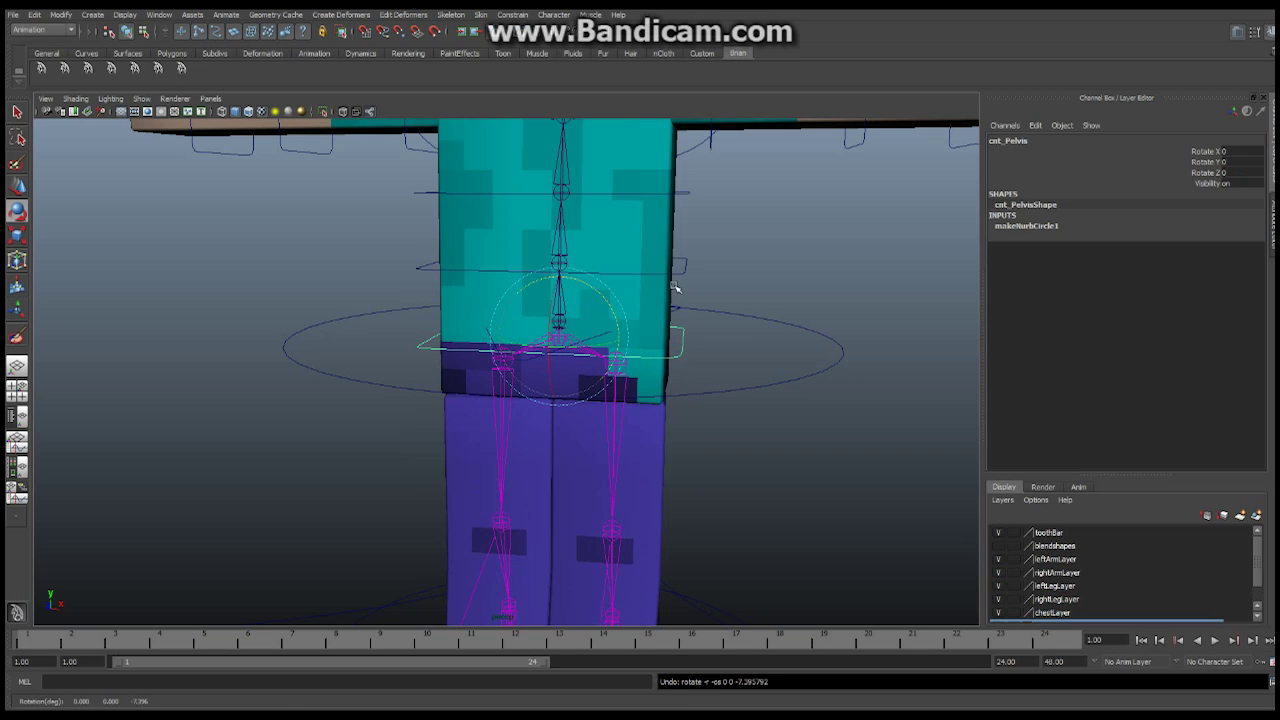
Twist the torso by rotating the cnt_spine1 control to a Rotate Y of -30.022.
left_click(686, 272)
middle_click_drag(728, 166, 727, 181, "alt")
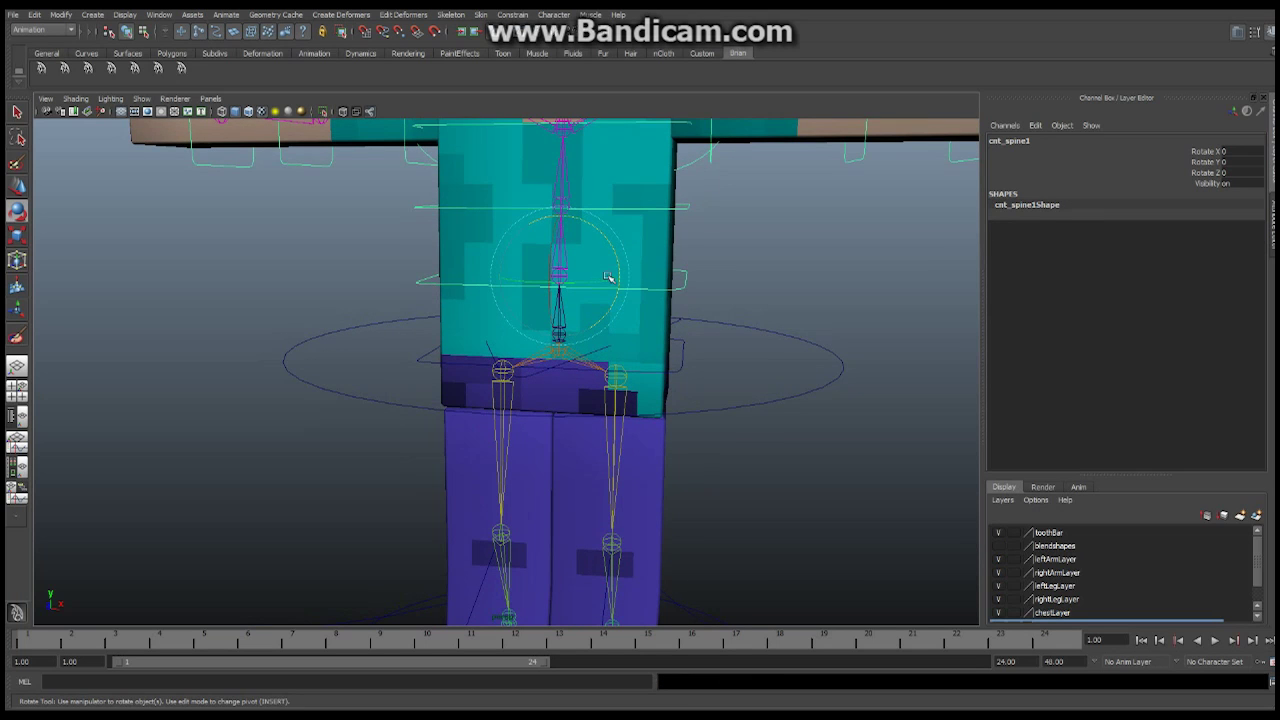
left_click_drag(608, 280, 579, 283)
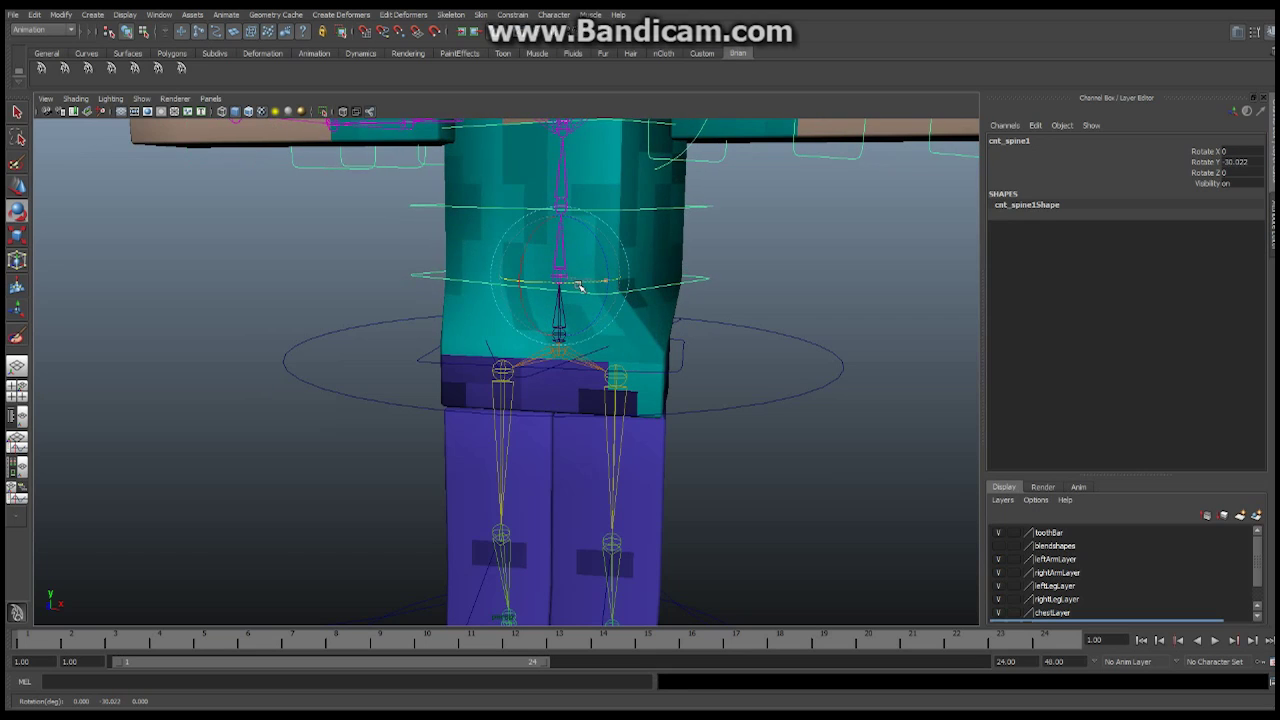
Try rotating the cnt_Pelvis control about -21.7 degrees around Y under the twisted torso, and undo that rotation.
left_click(682, 370)
left_click_drag(594, 330, 601, 358)
key("ctrl+z")
key("ctrl+z")
key("ctrl+z")
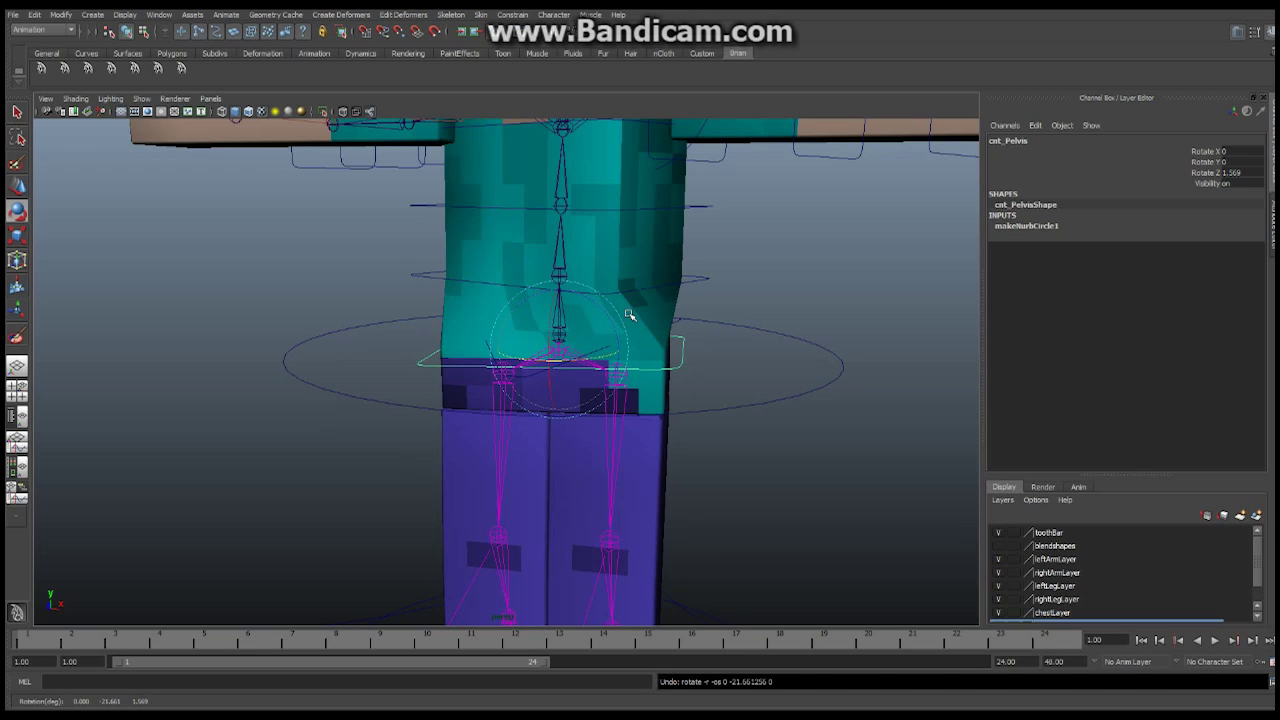
Twist the upper torso further by rotating the cnt_spine2 control about -18.5 degrees around Y.
left_click(704, 279)
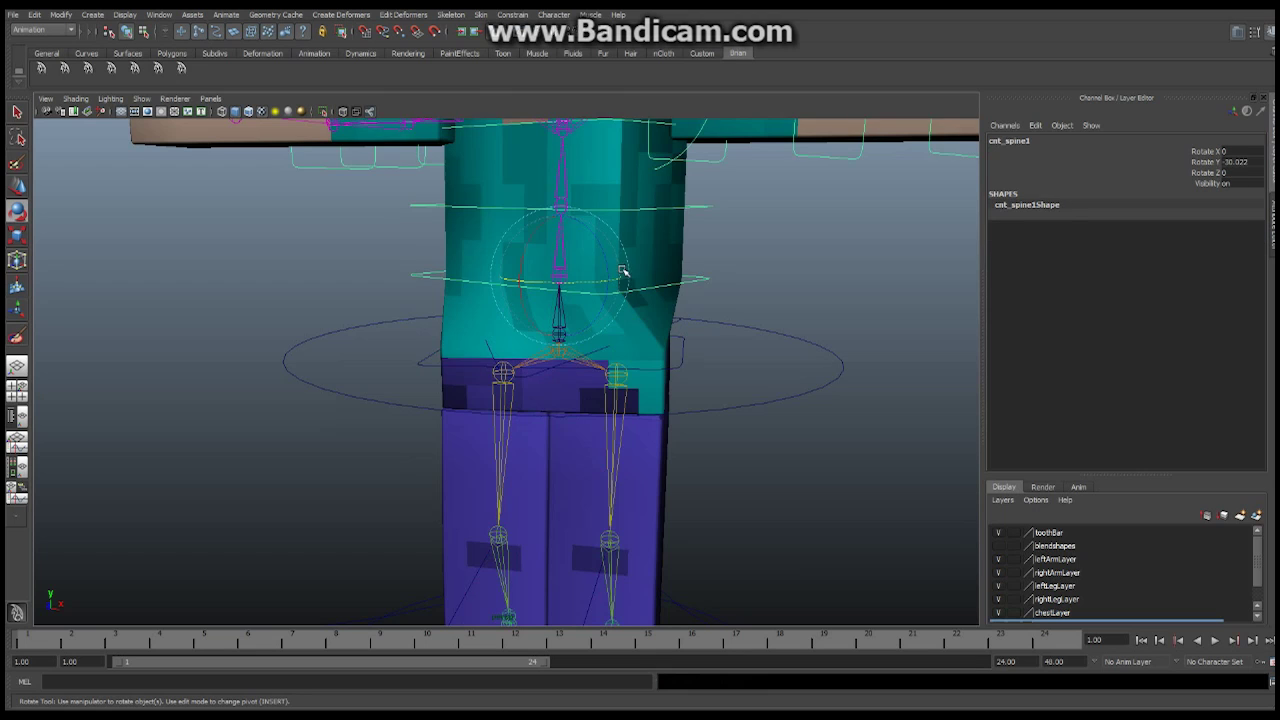
left_click(700, 208)
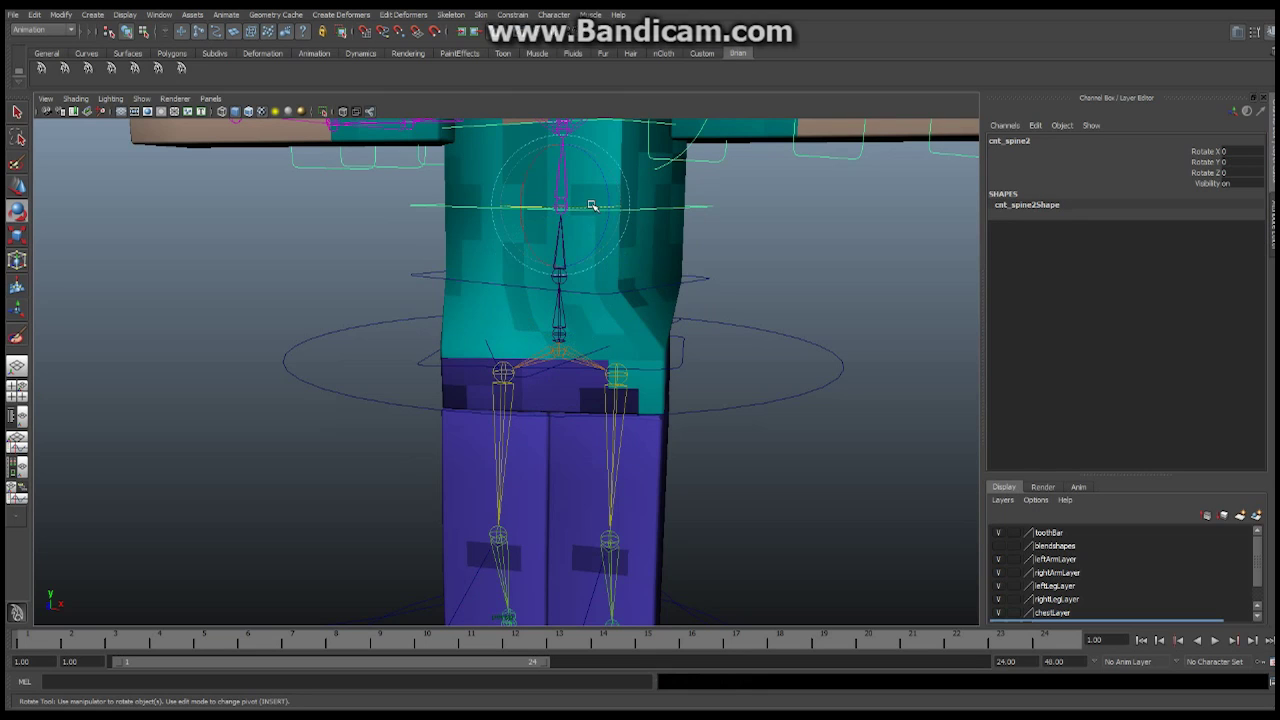
mouse_move(591, 206)
left_mouse_down()
mouse_move(631, 210)
mouse_move(575, 213)
left_mouse_up()
Select the chest mesh and examine how its edges and corners deform in the twist from the front and both sides.
left_click_drag(670, 197, 615, 296, "alt")
left_click(669, 230)
left_click(518, 322)
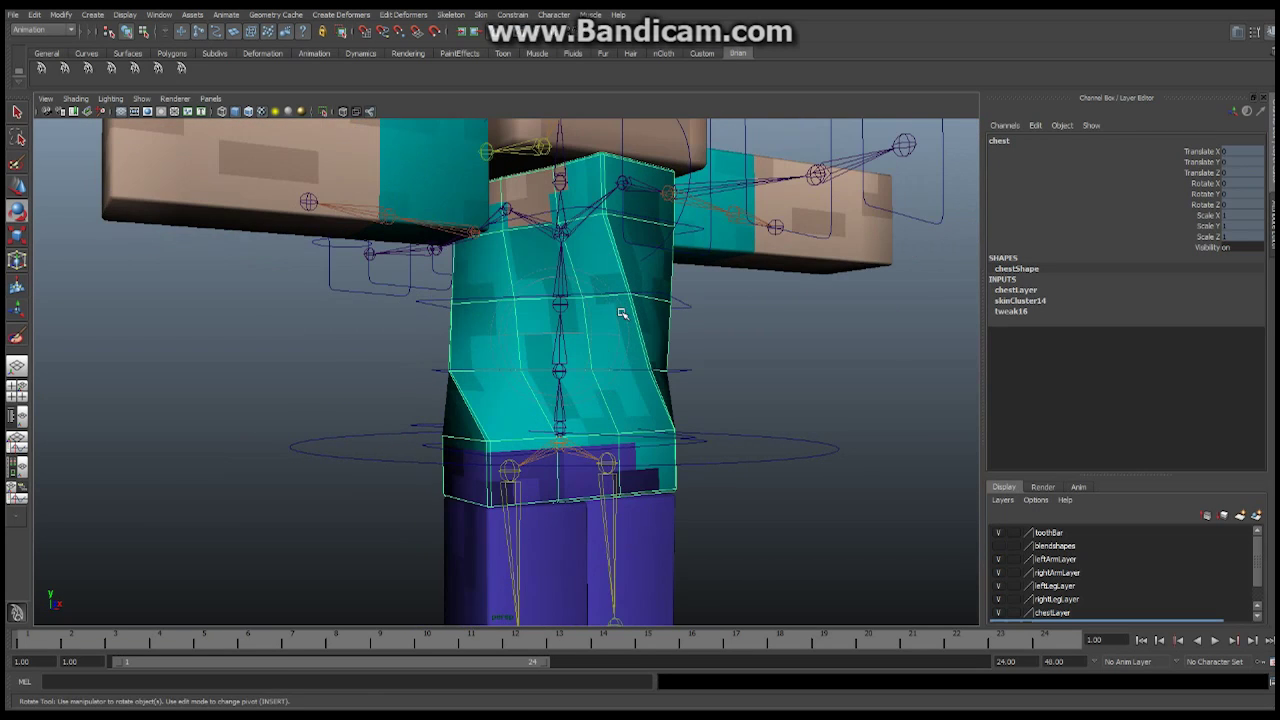
left_click_drag(628, 251, 623, 337, "alt")
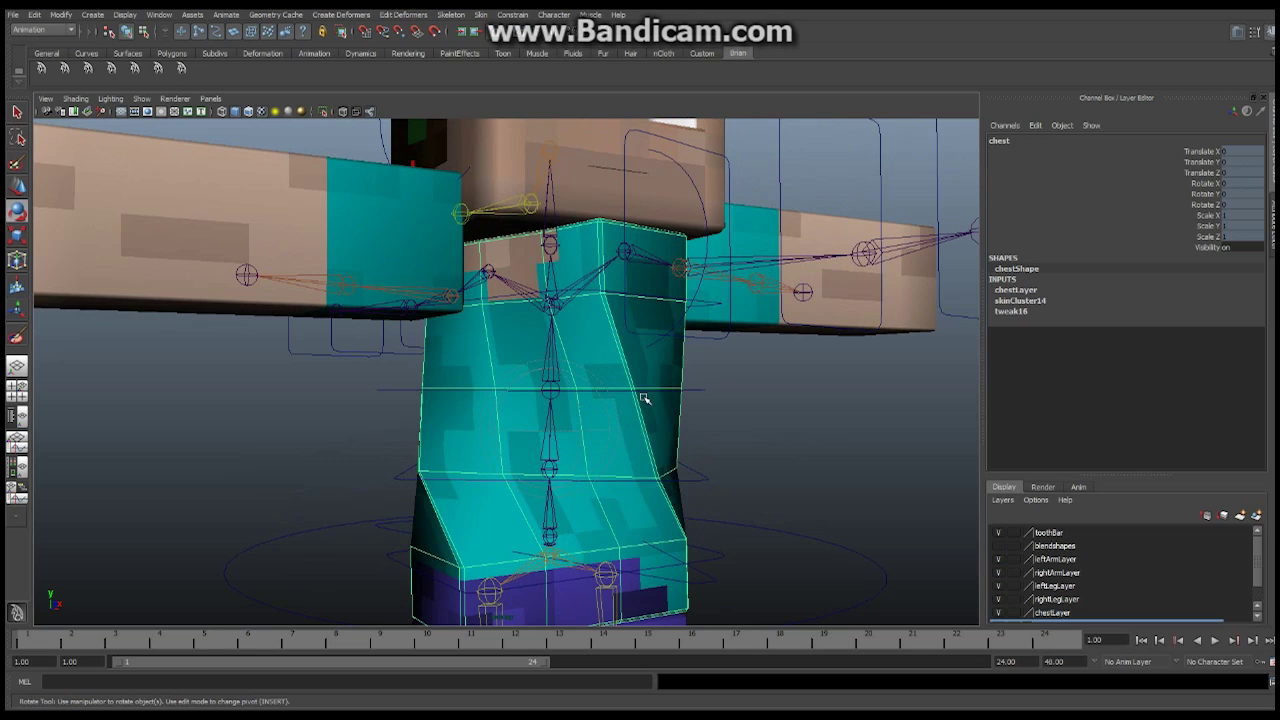
middle_click_drag(644, 398, 625, 358, "alt")
right_click_drag(625, 358, 754, 350, "alt")
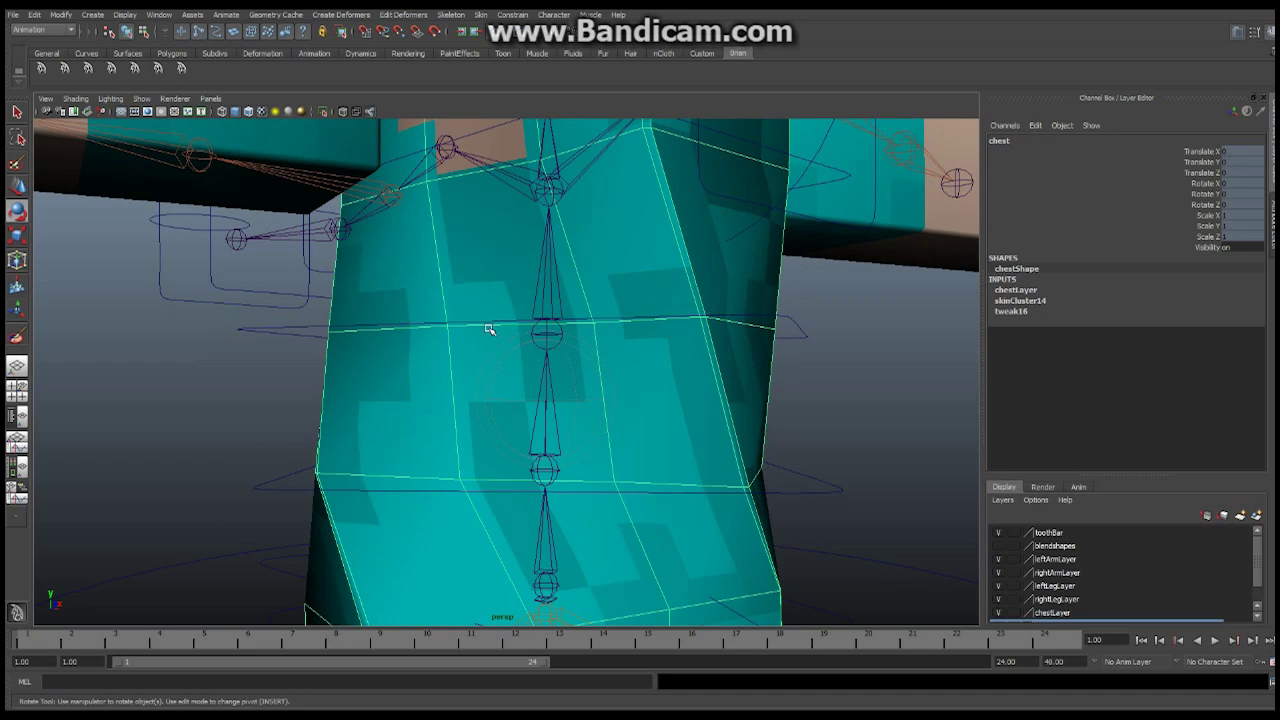
right_click_drag(700, 276, 580, 289, "alt")
left_click_drag(580, 289, 527, 312, "alt")
left_click_drag(378, 410, 440, 408, "alt")
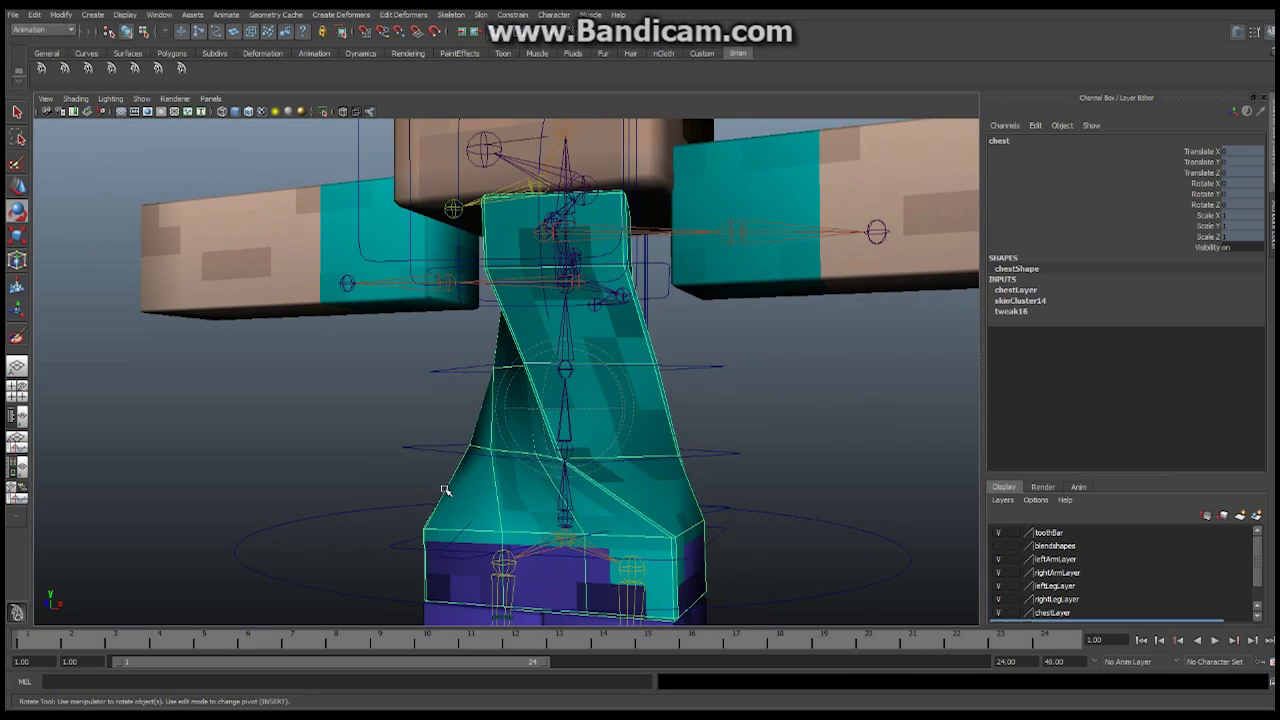
right_click_drag(445, 490, 614, 486, "alt")
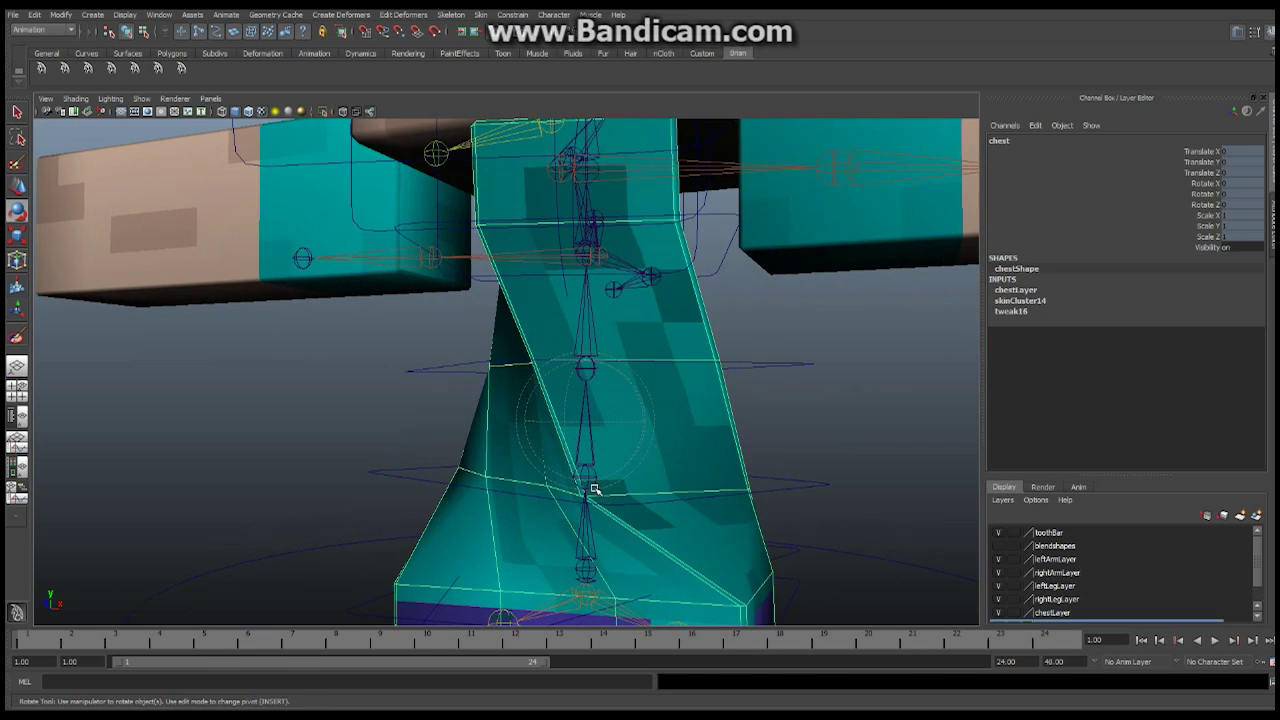
middle_click_drag(597, 500, 566, 373, "alt")
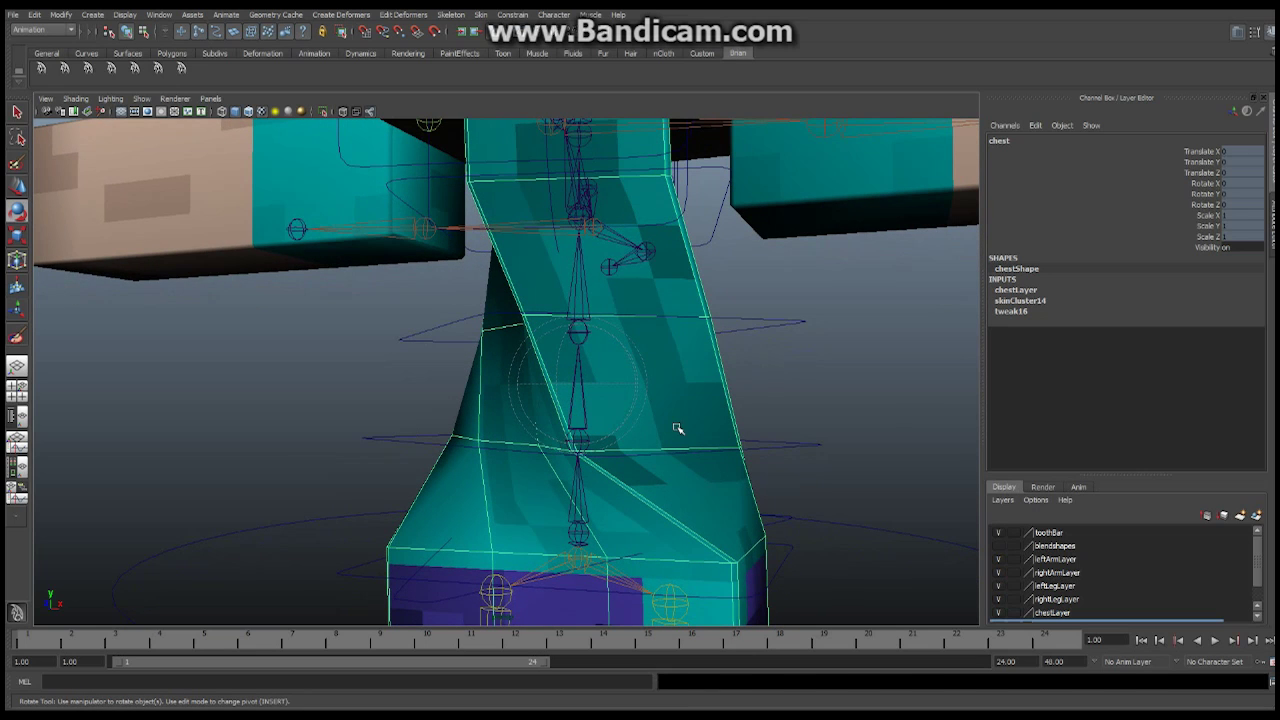
left_click_drag(712, 396, 588, 366, "alt")
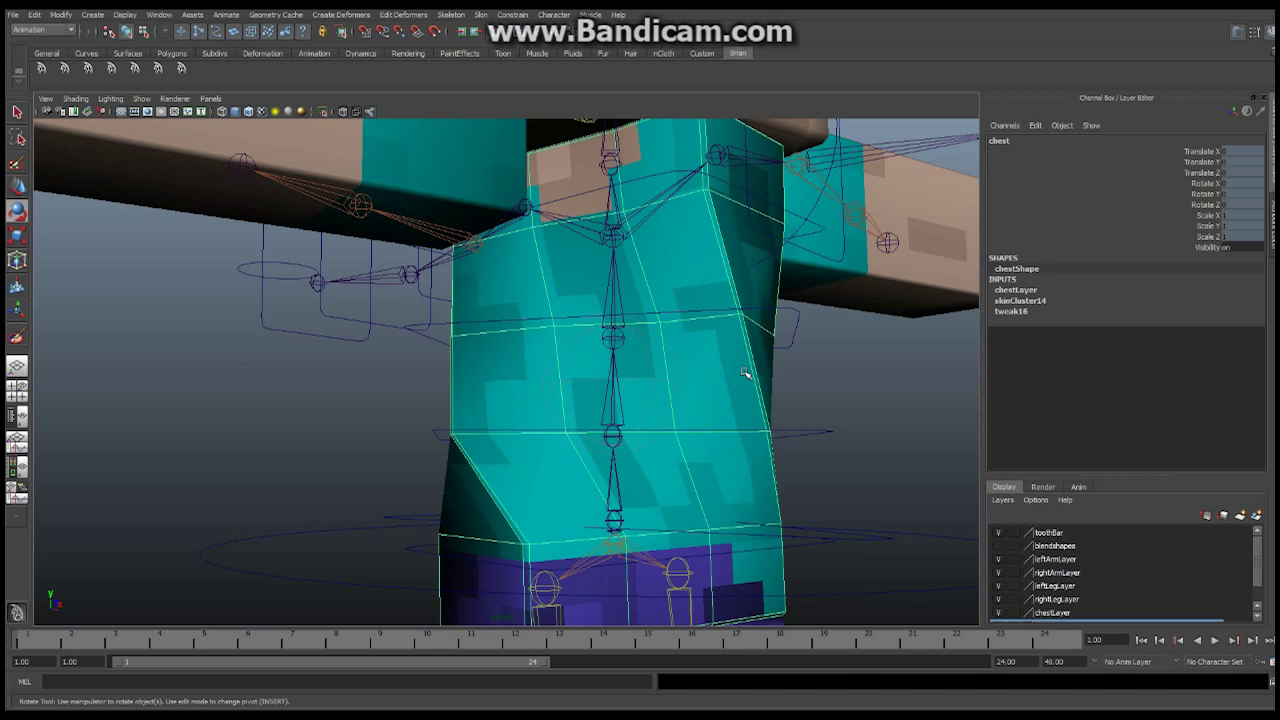
left_click_drag(770, 320, 626, 325, "alt")
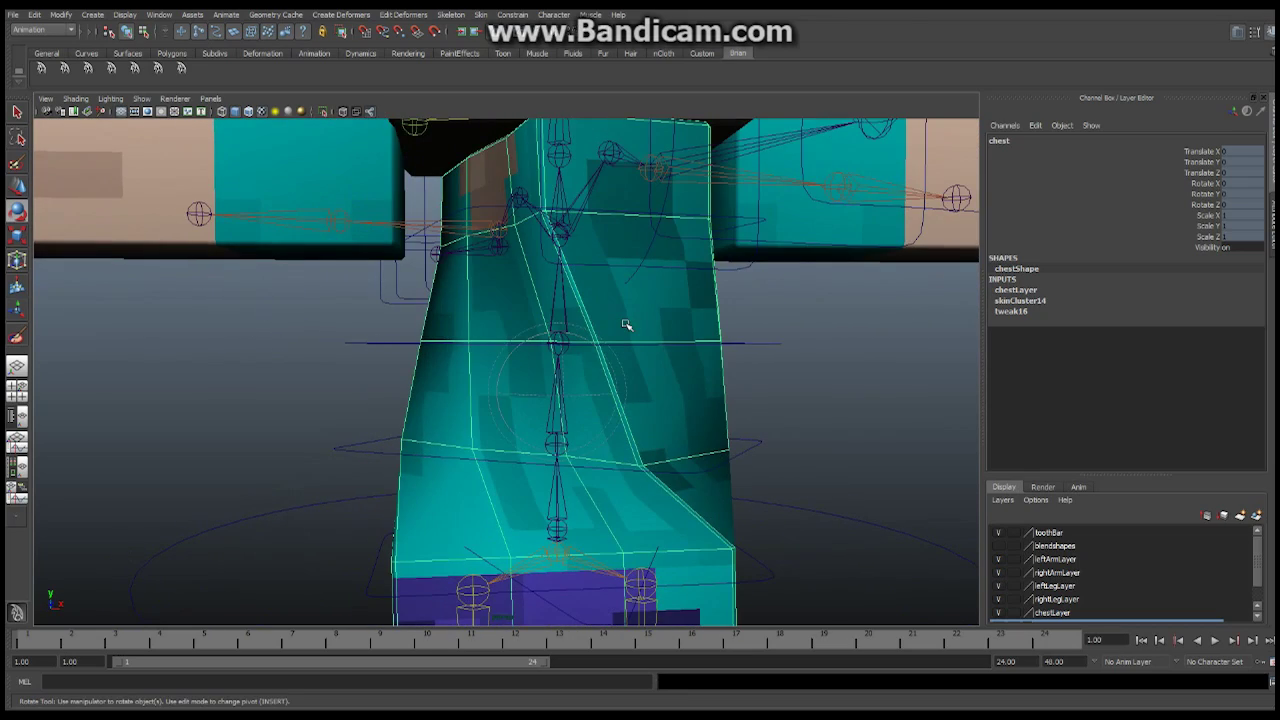
Undo the cnt_spine2 rotation and set Rotate X, Y and Z of the cnt_spine1 control to 0.
key("ctrl+z")
key("ctrl+z")
key("ctrl+z")
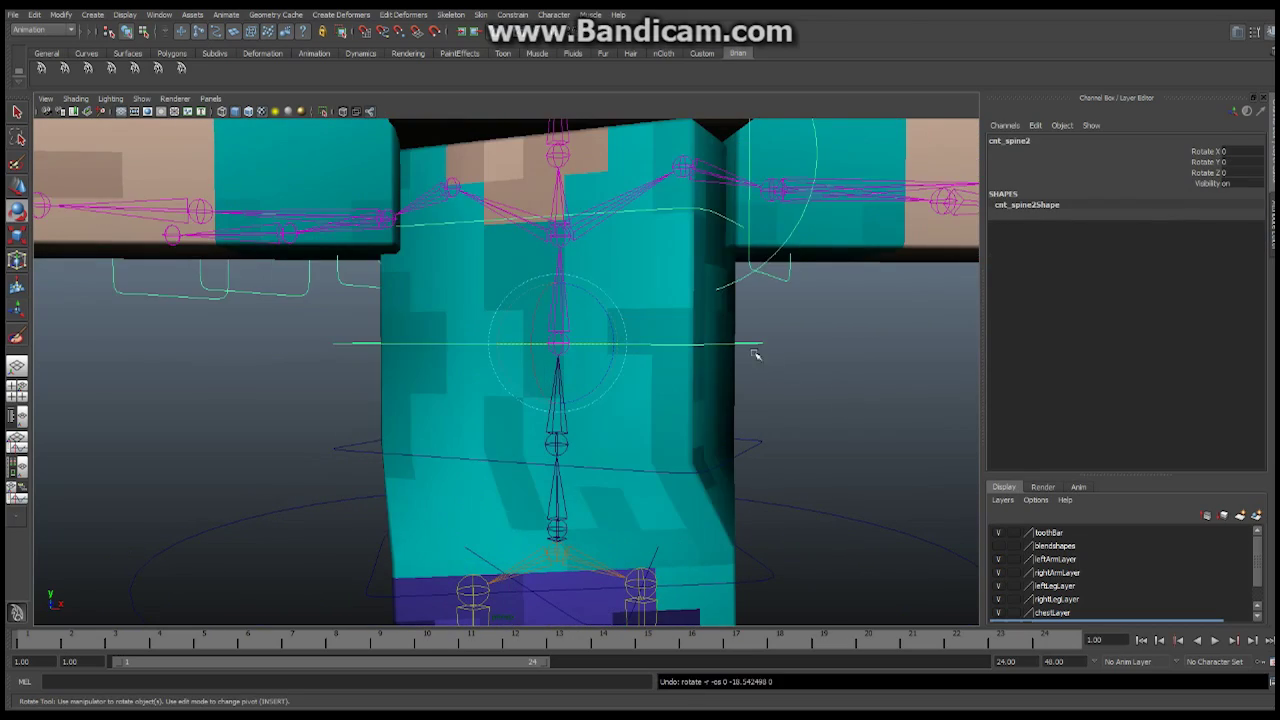
left_click(1240, 152)
key("Return")
left_click(706, 208)
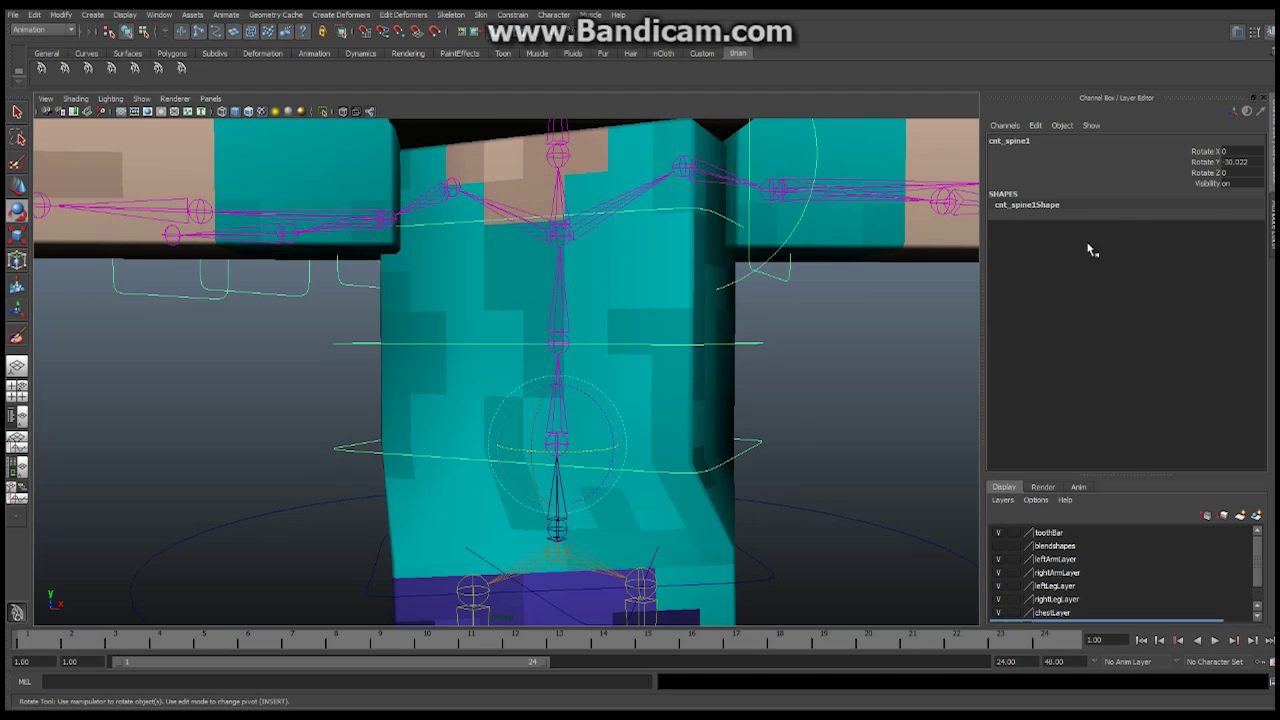
left_click_drag(1237, 151, 1237, 173)
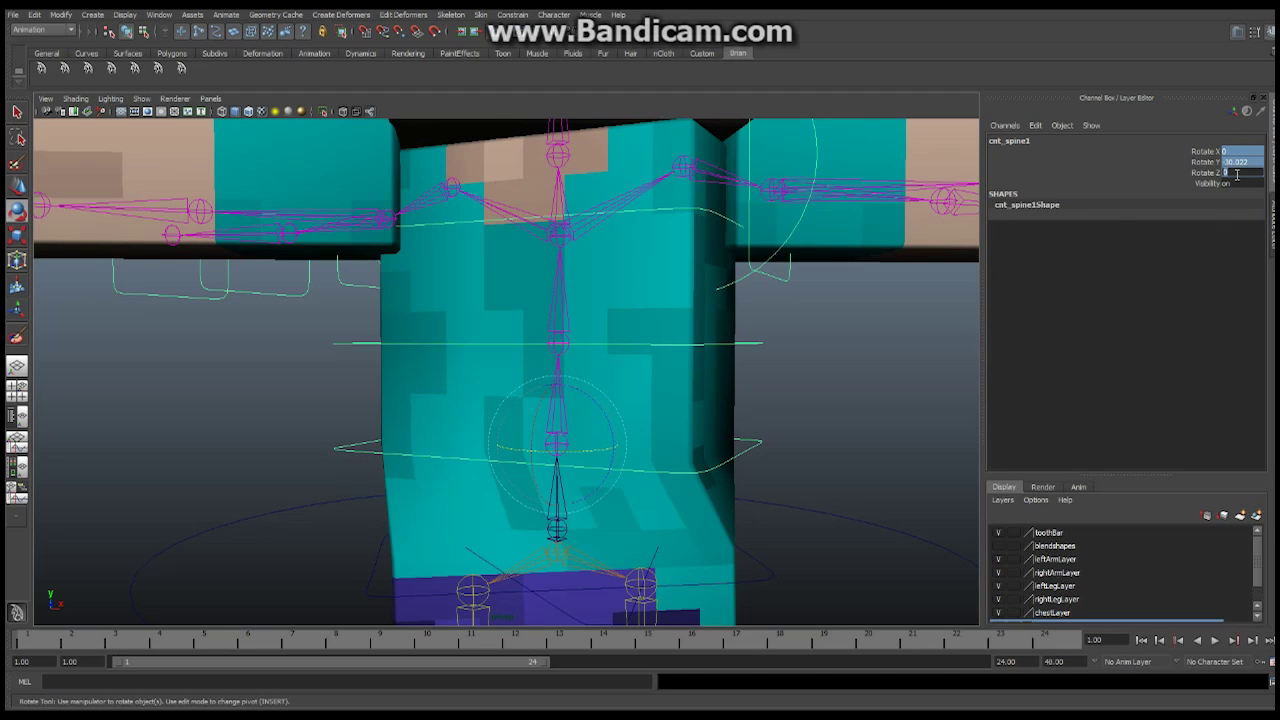
type("0")
key("Return")
Try moving the cnt_clavical_R control along Y to test the shoulder corner of the chest, and reset its Translate Y to 0.
scroll(740, 320, "down", 5)
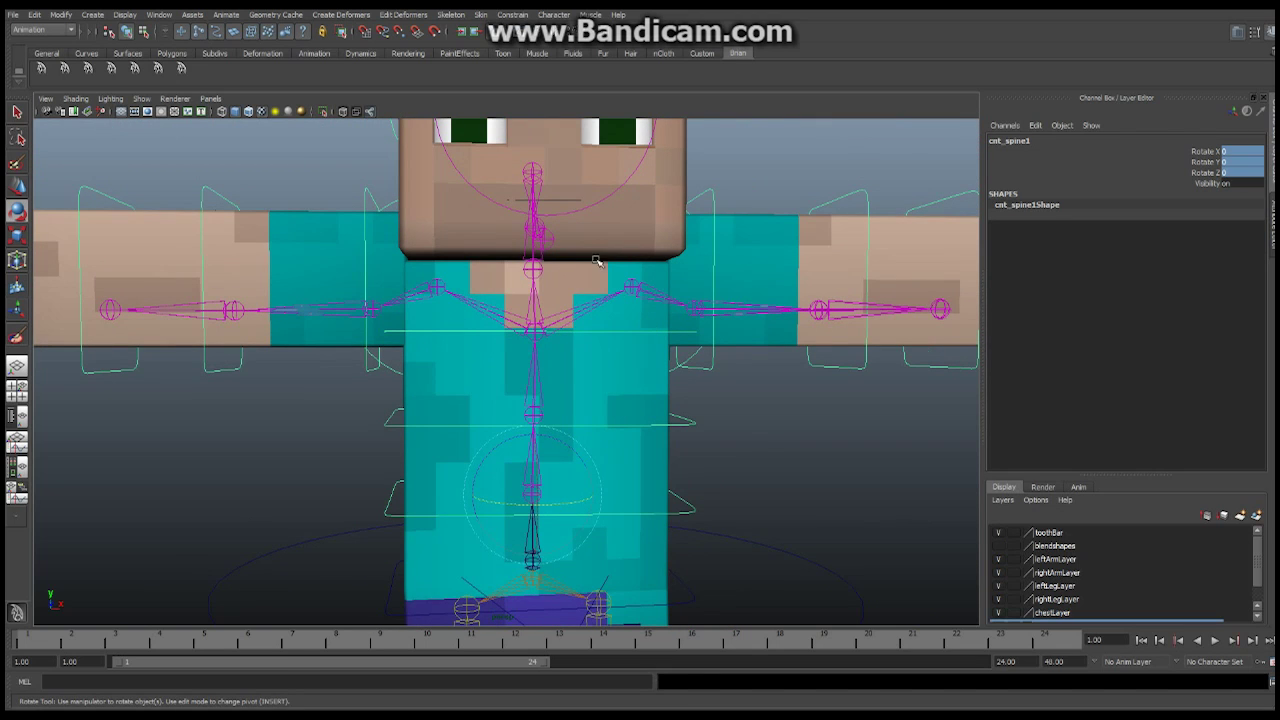
middle_click_drag(456, 248, 679, 299, "alt")
left_click(634, 253)
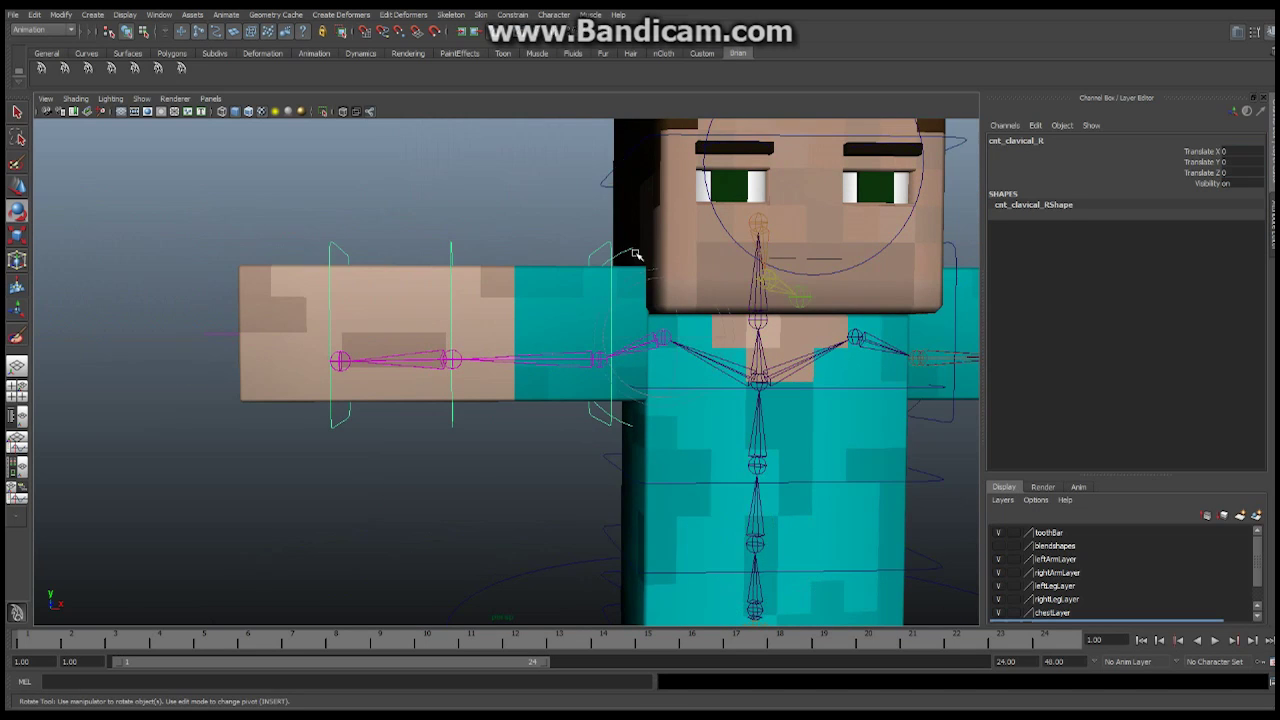
left_click_drag(637, 255, 588, 250, "alt")
key("w")
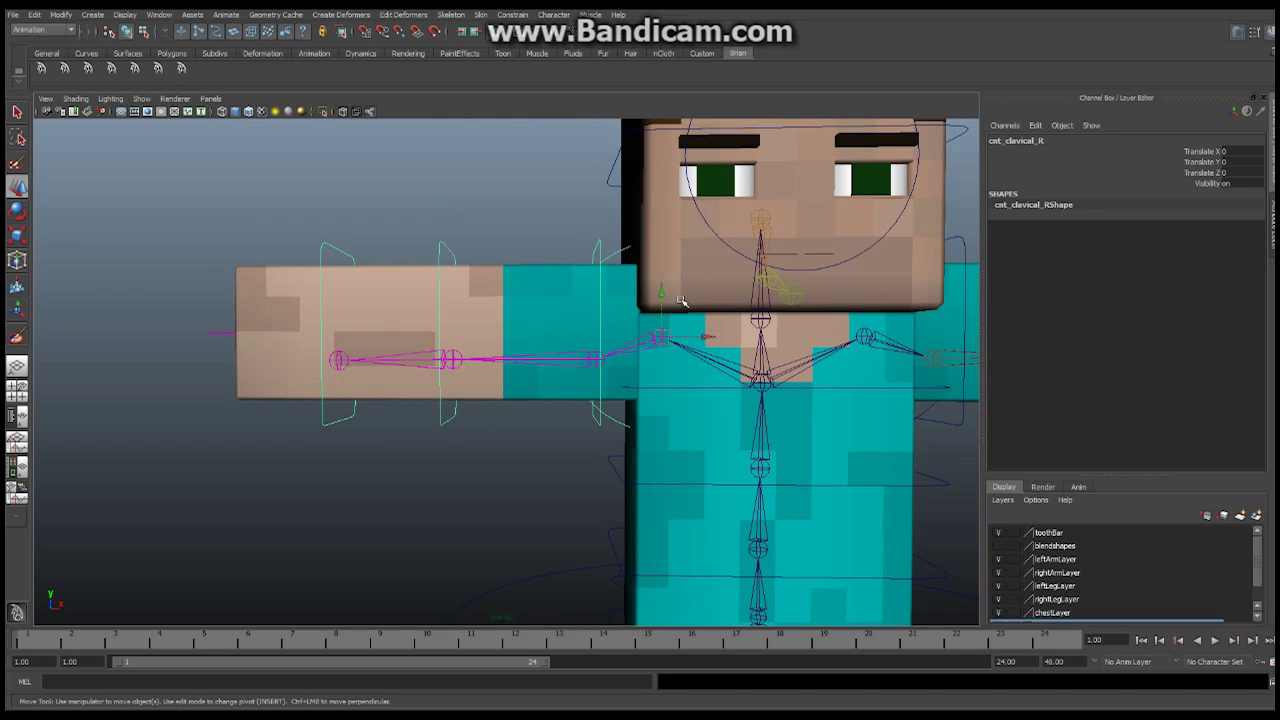
left_click_drag(661, 292, 639, 254)
key("ctrl+z")
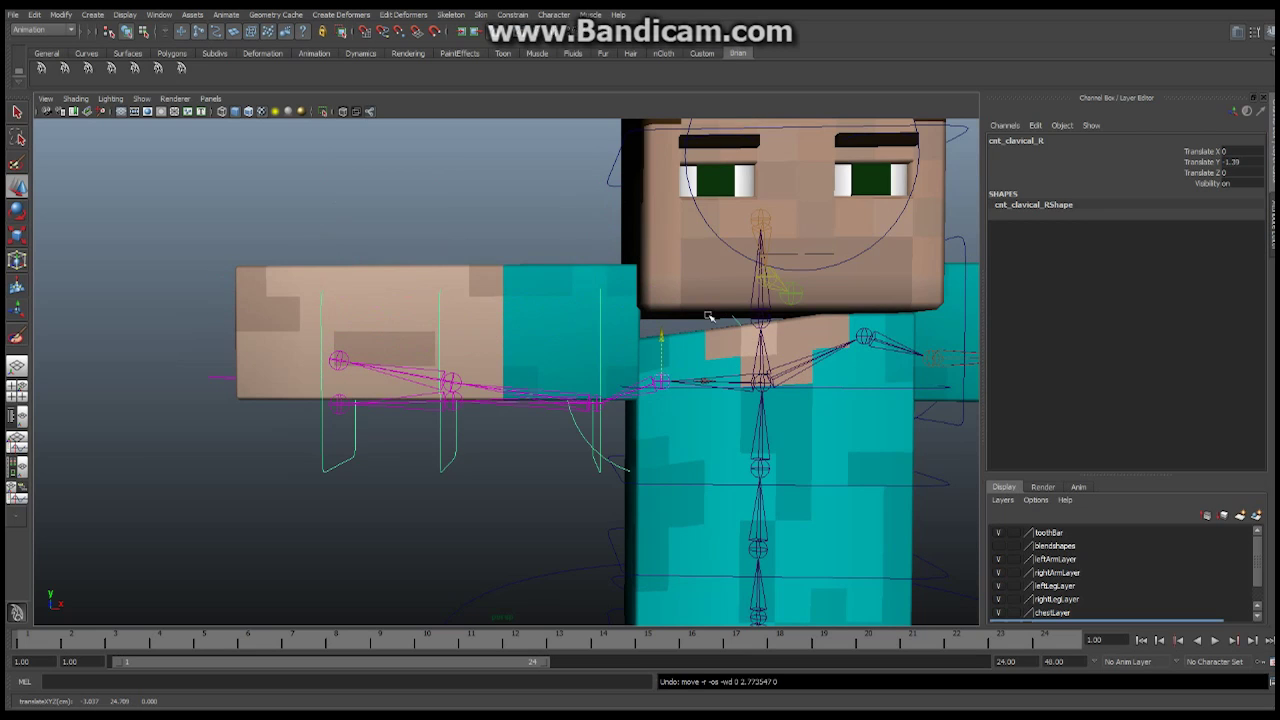
double_click(1238, 162)
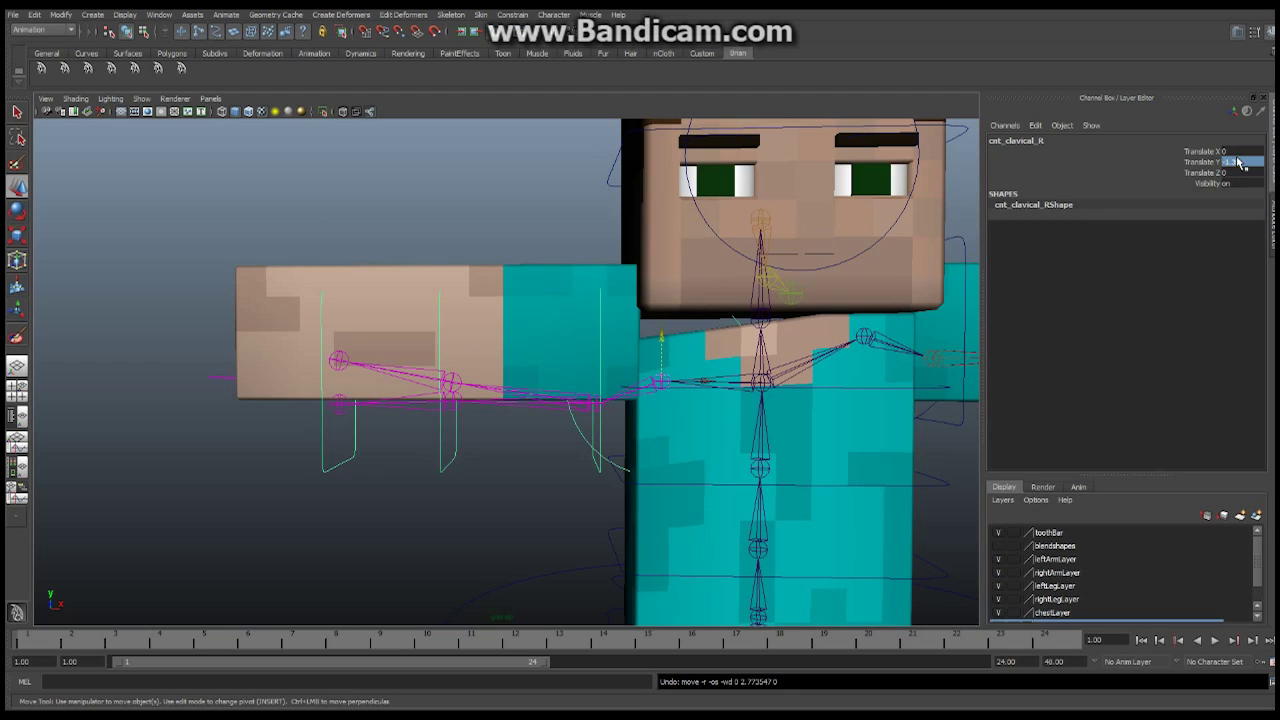
left_click(1238, 162)
type("0")
key("Return")
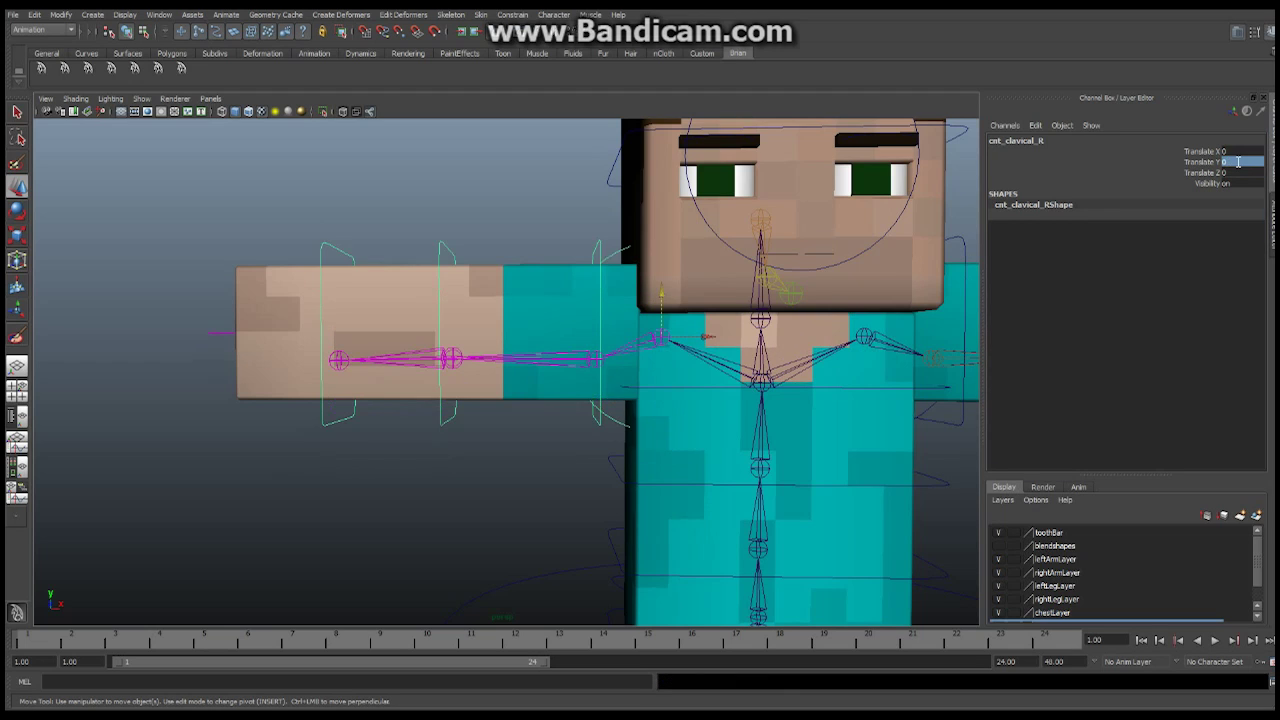
Select the right shoulder bind joint and expand the joints hierarchy through the spine and clavical_R down to bn_hand_R.
left_click_drag(796, 337, 625, 348, "alt")
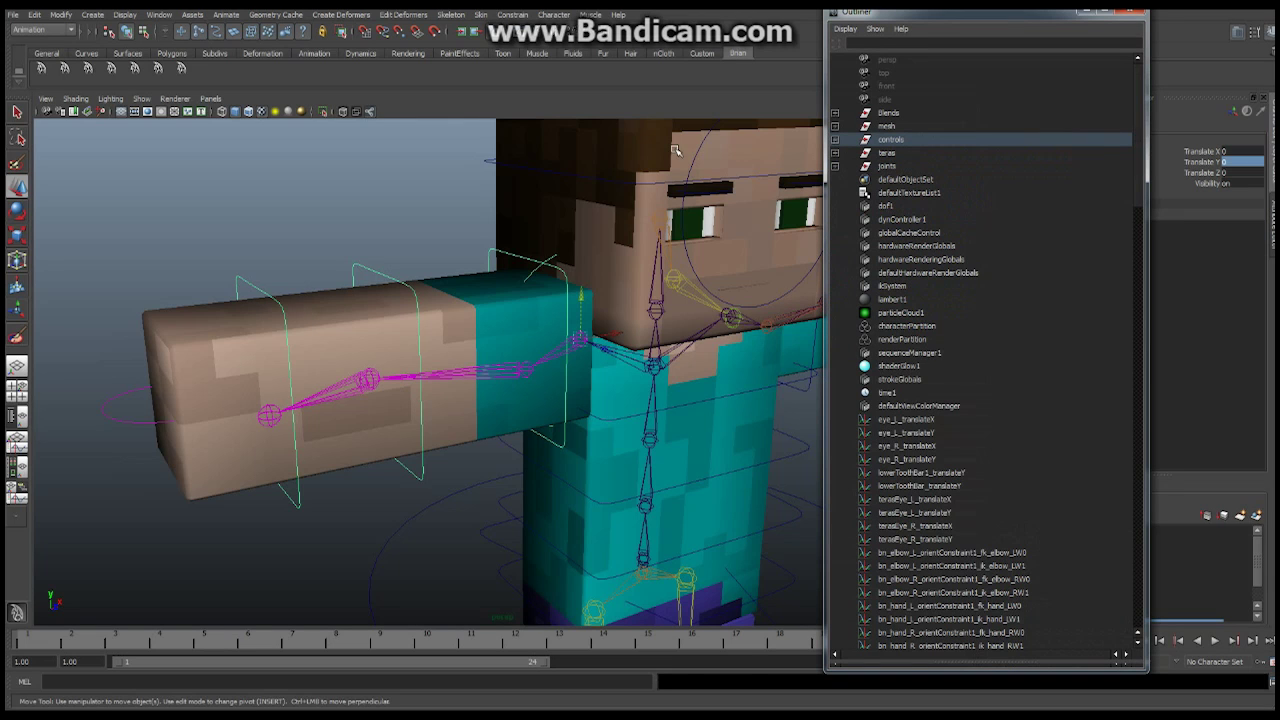
left_click(528, 366)
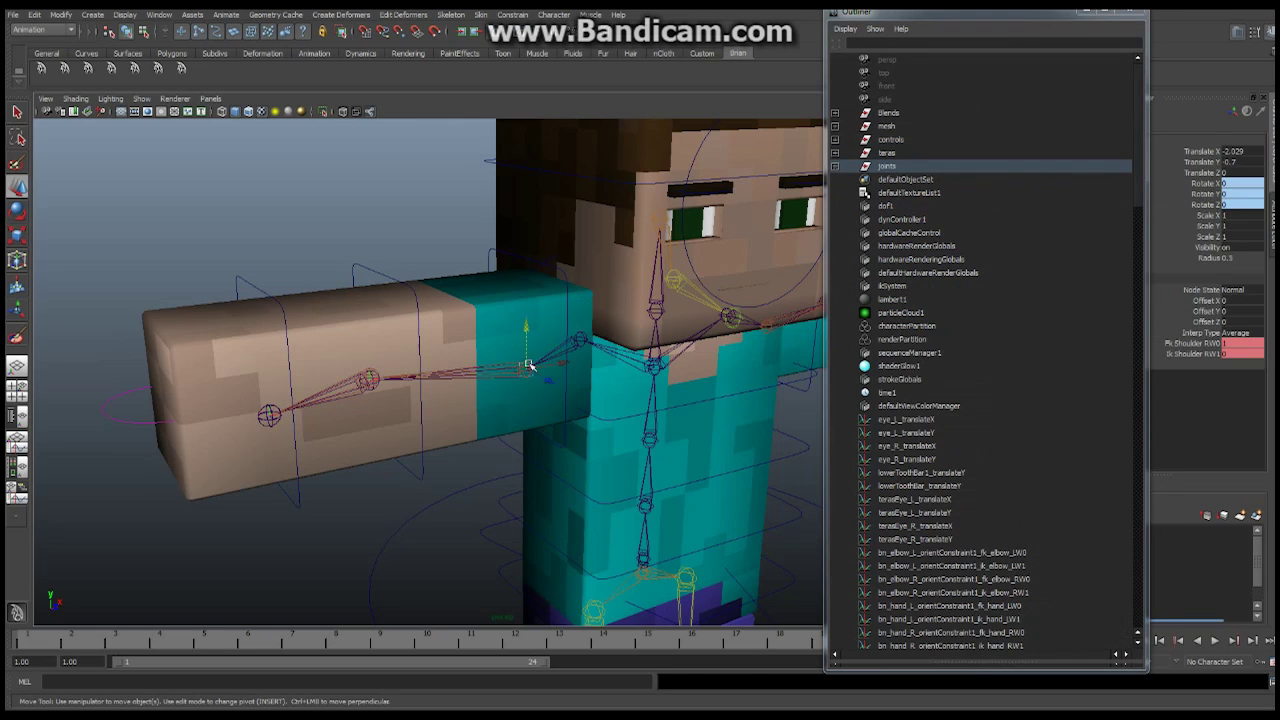
left_click(836, 167)
left_click(834, 180)
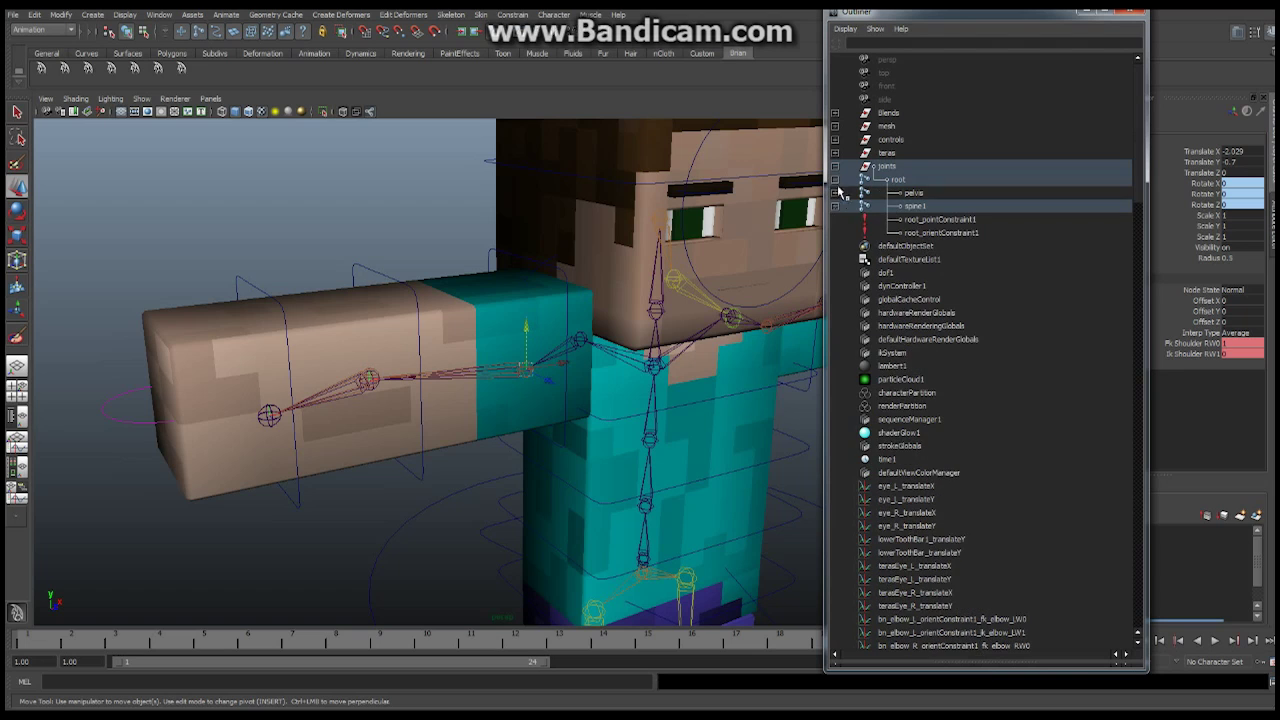
left_click(836, 206)
left_click(835, 219)
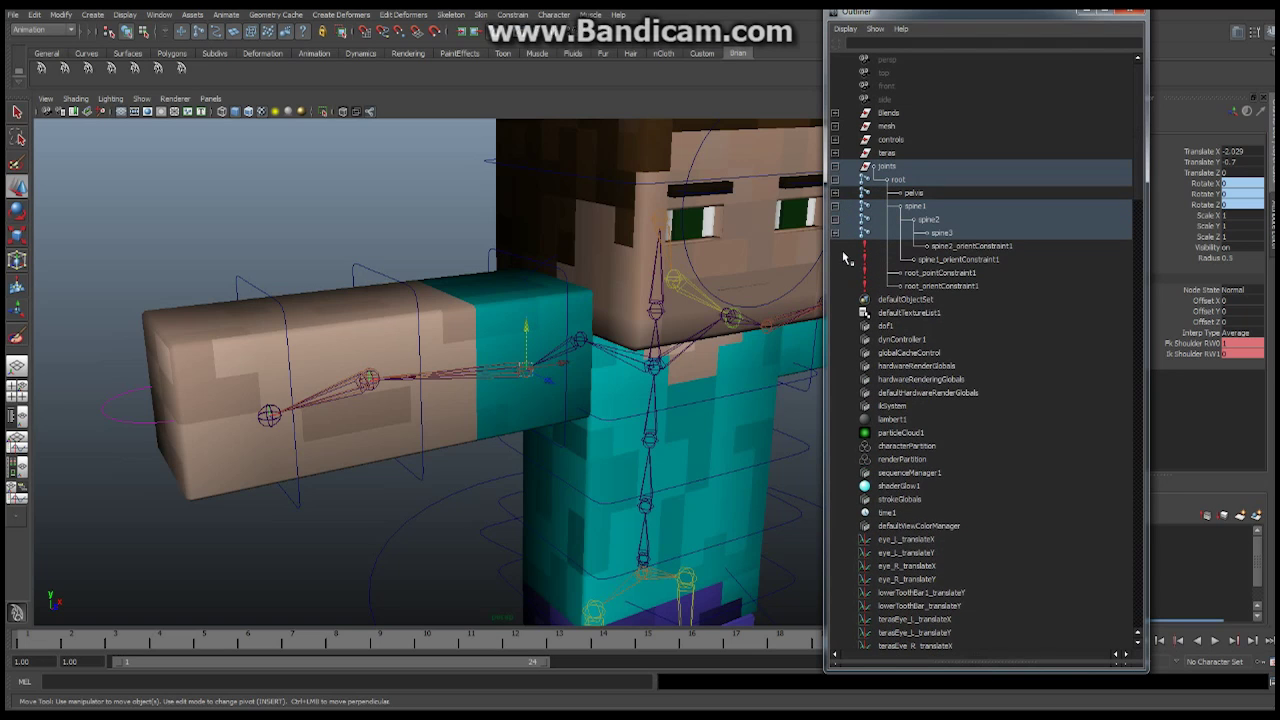
left_click(835, 233)
left_click(836, 287)
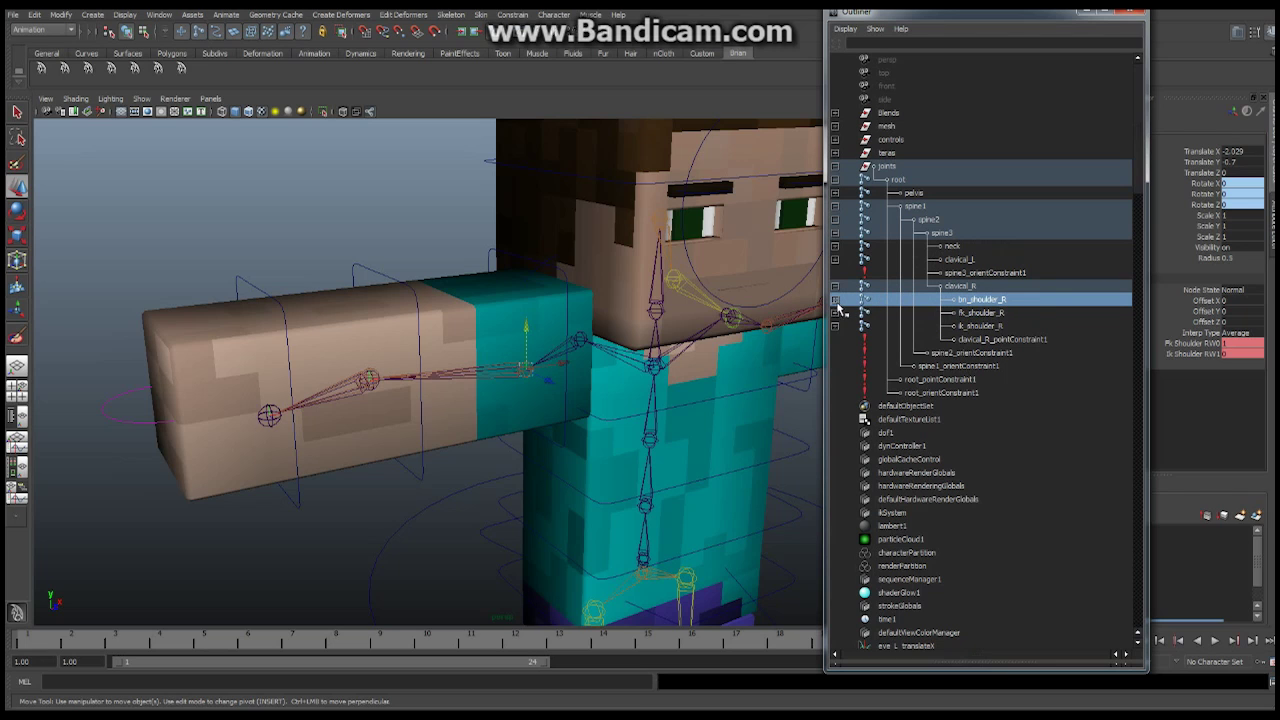
left_click(835, 299)
left_click(836, 313)
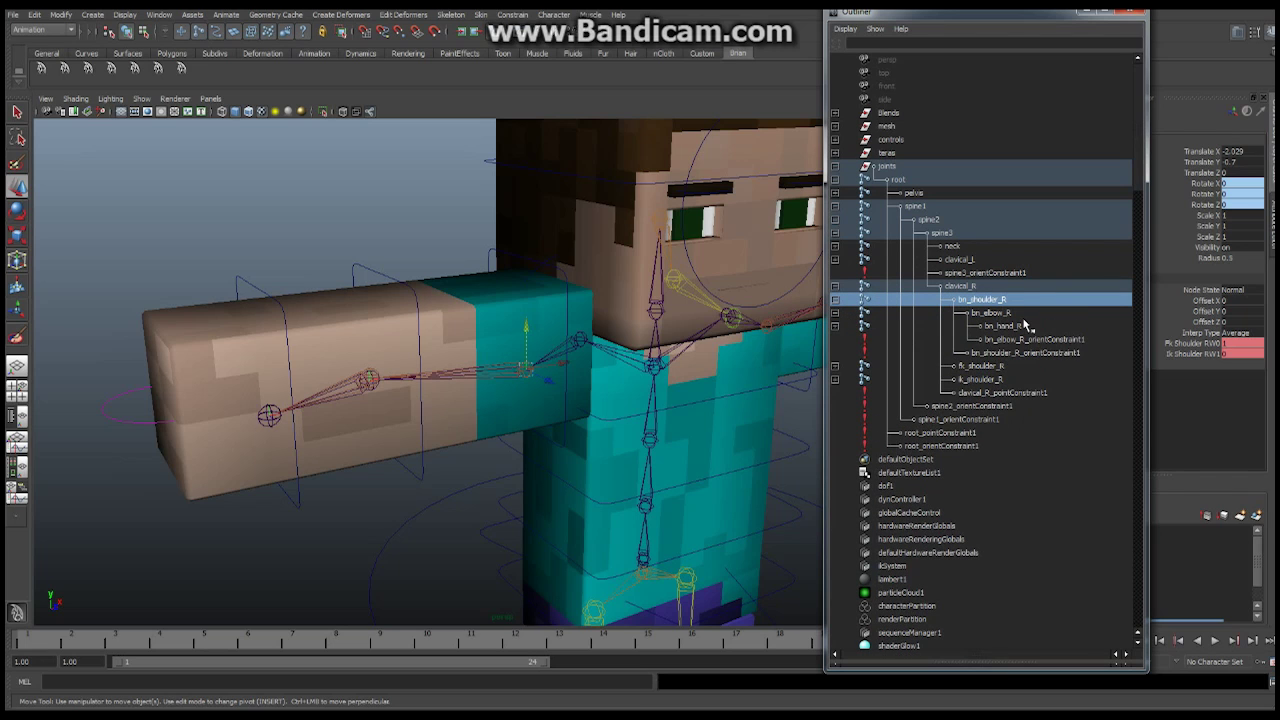
Add bn_elbow_R, bn_hand_R and the right arm mesh to the selection and smooth bind the mesh to the three bn joints.
left_click(999, 313, "ctrl")
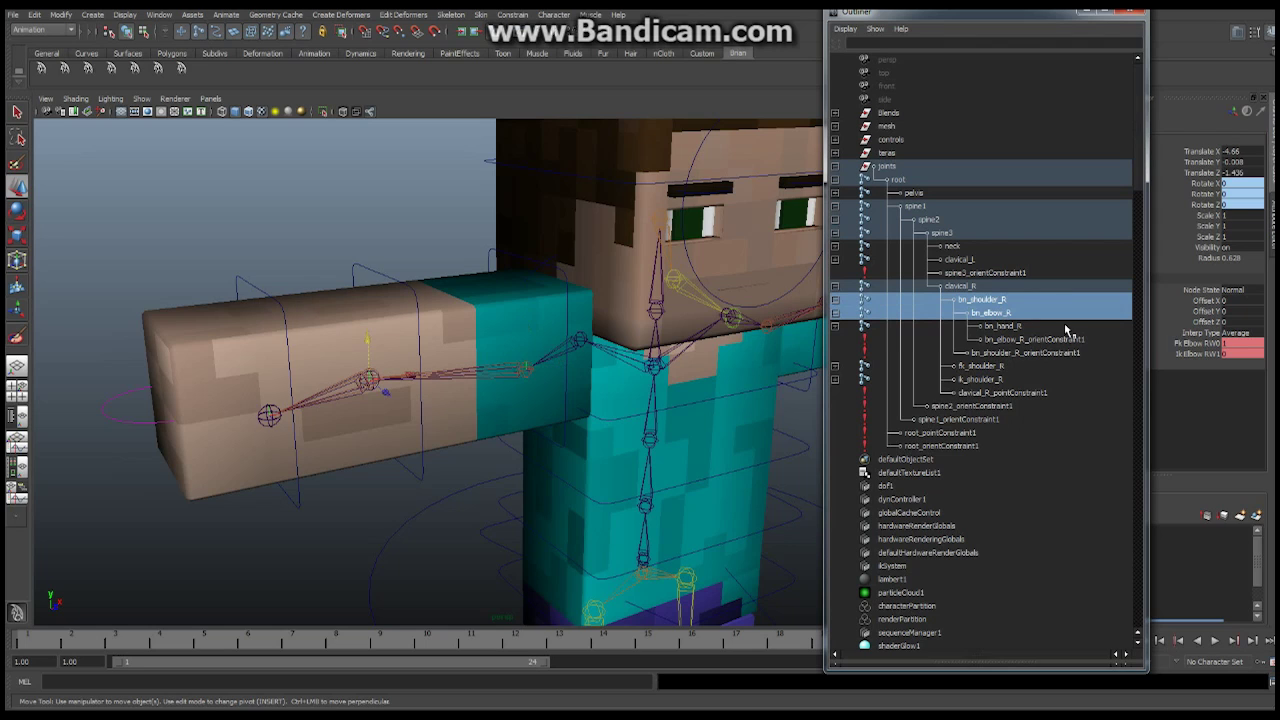
left_click(1008, 327, "ctrl")
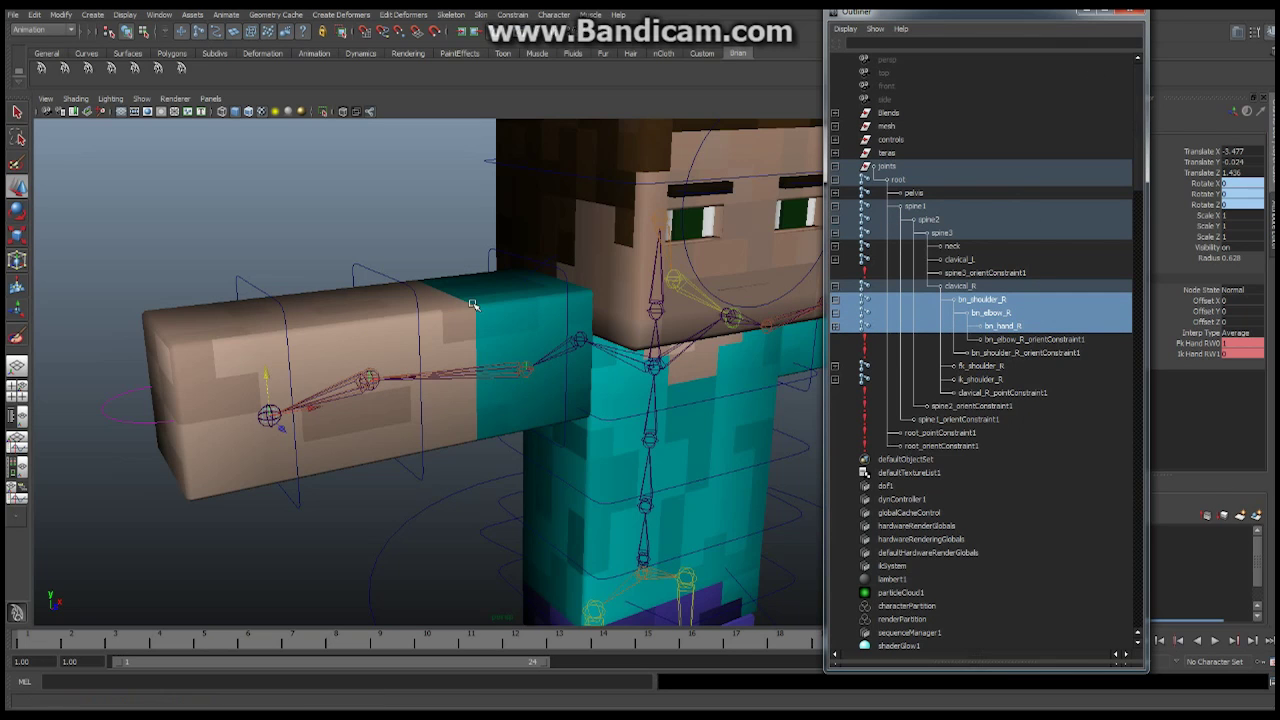
left_click(432, 282, "shift")
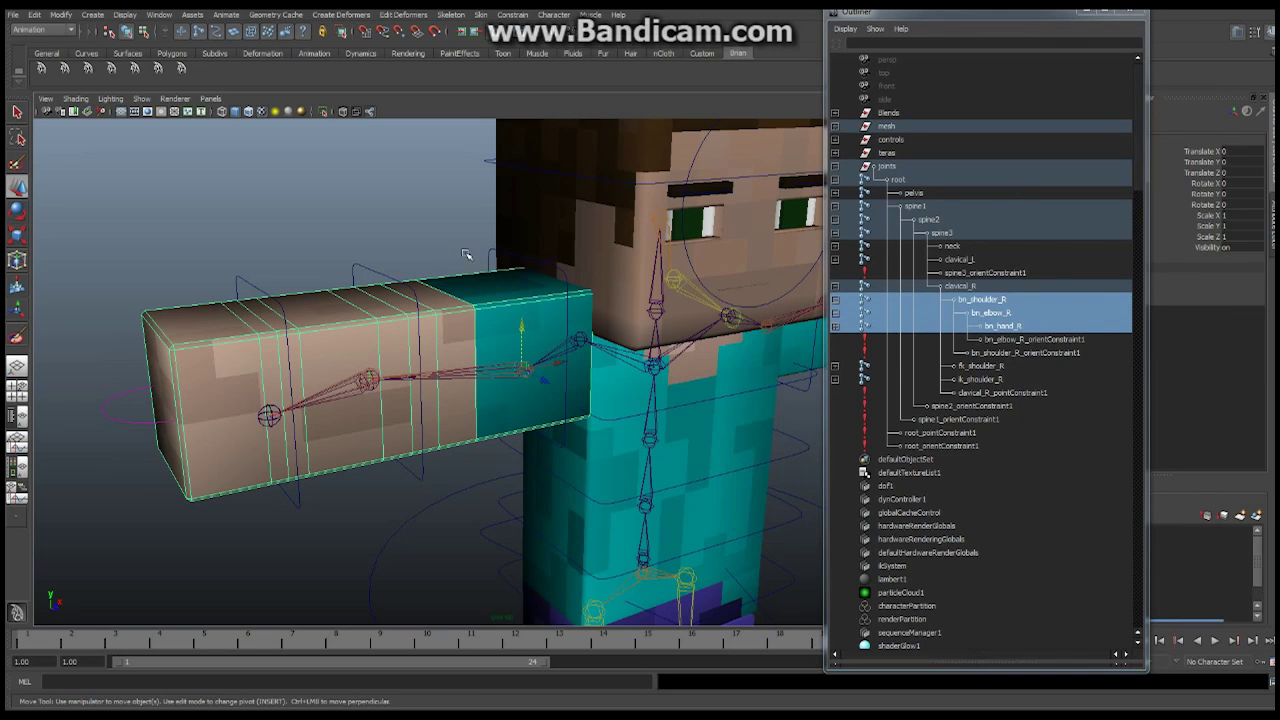
left_click(482, 15)
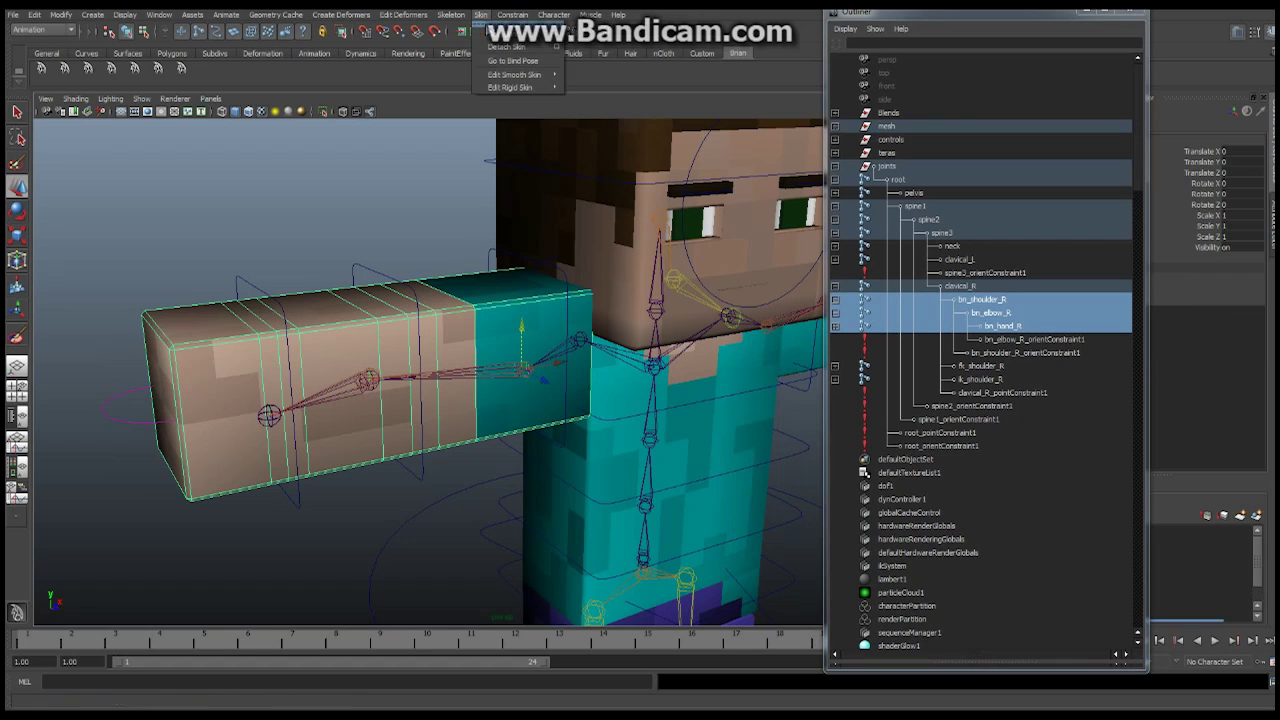
mouse_move(515, 34)
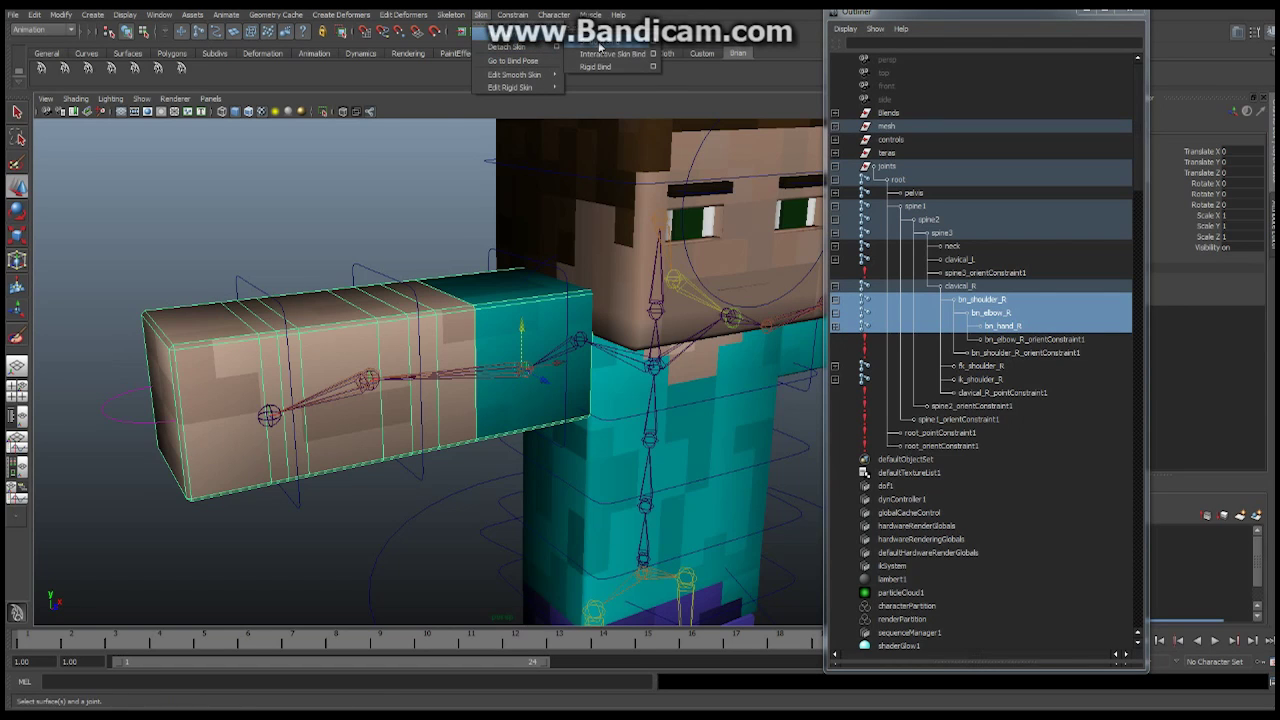
left_click(599, 46)
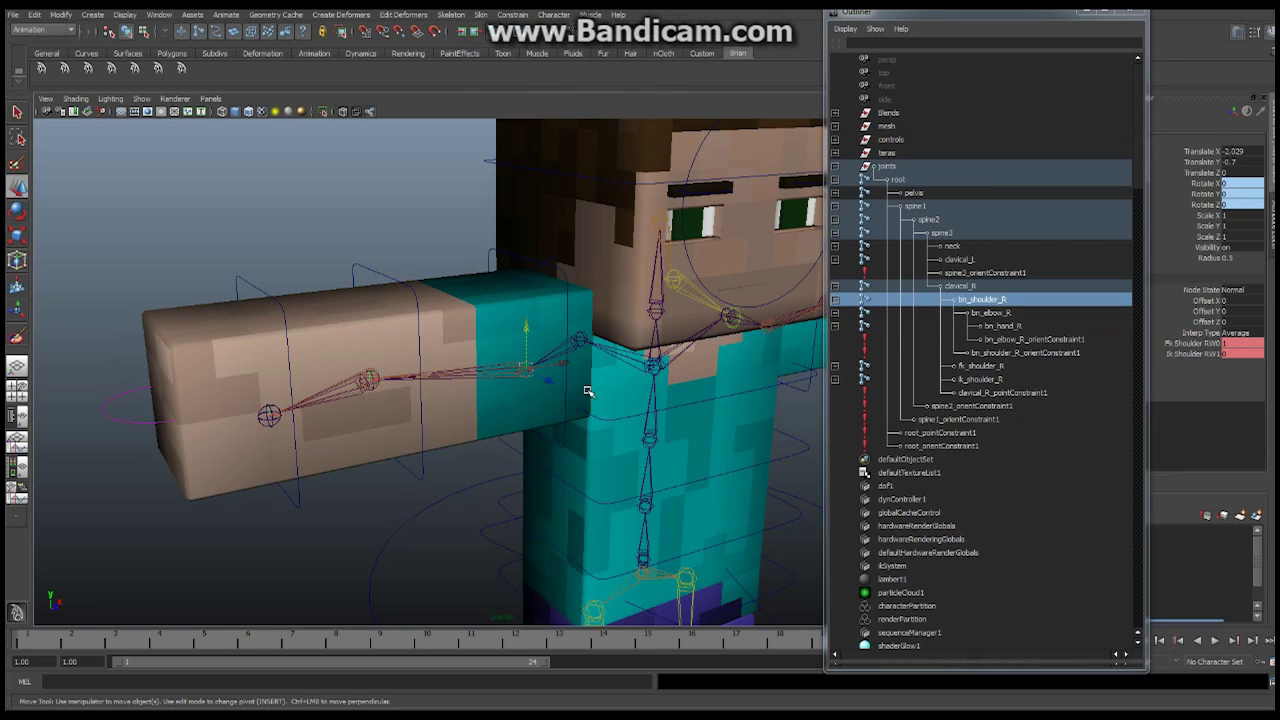
Test the right arm binding by rotating its FK shoulder control about -34.9 degrees around Y.
left_click_drag(571, 366, 461, 384, "alt")
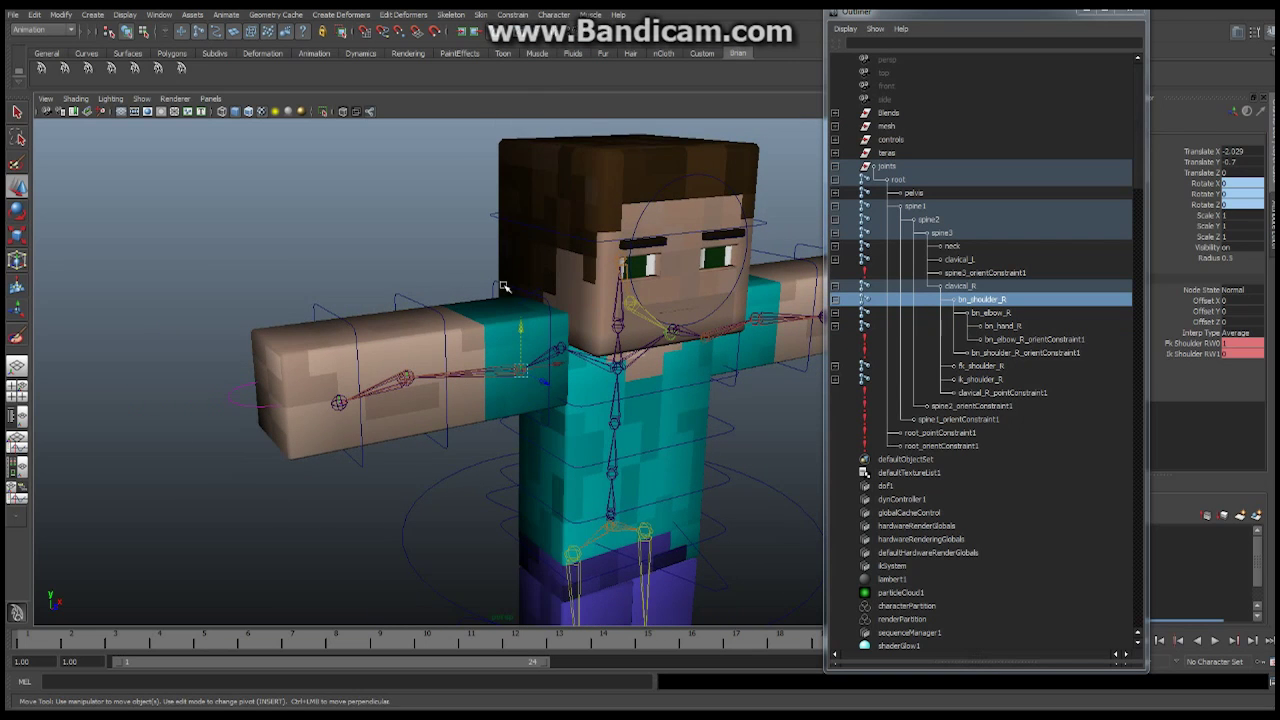
left_click(504, 287)
left_click_drag(474, 300, 500, 314, "alt")
left_click(17, 212)
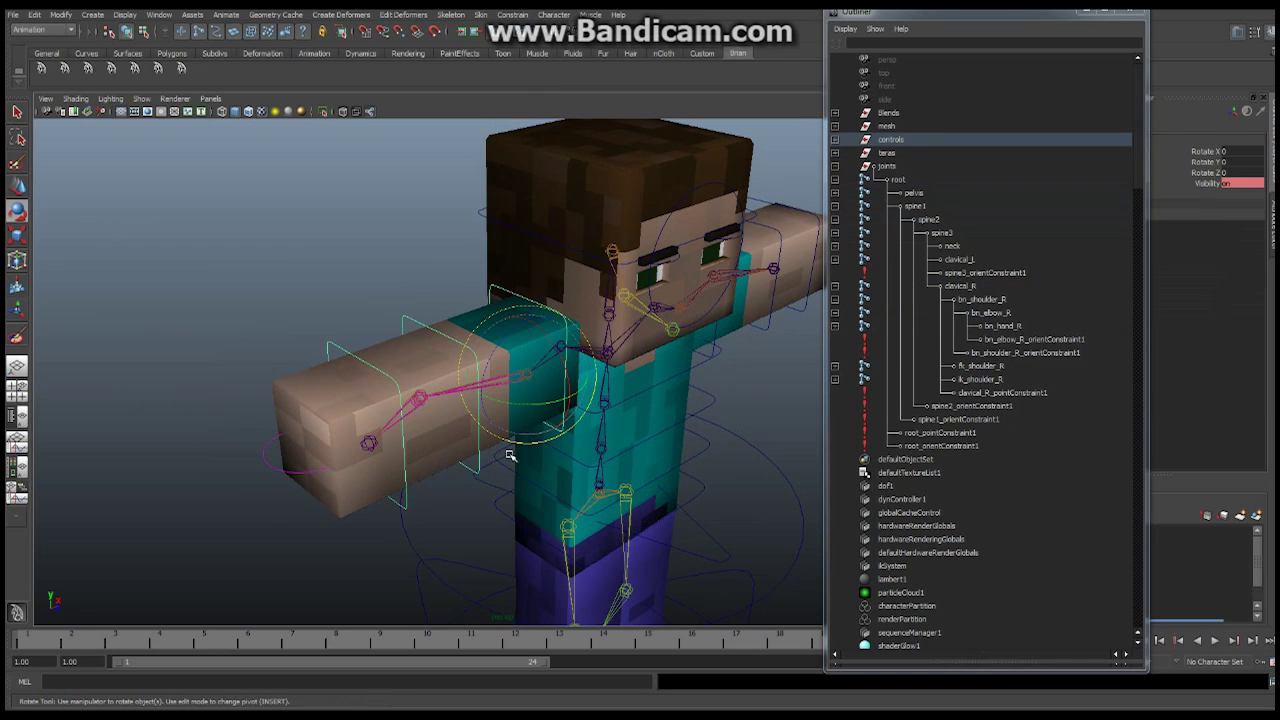
left_click_drag(540, 404, 508, 406)
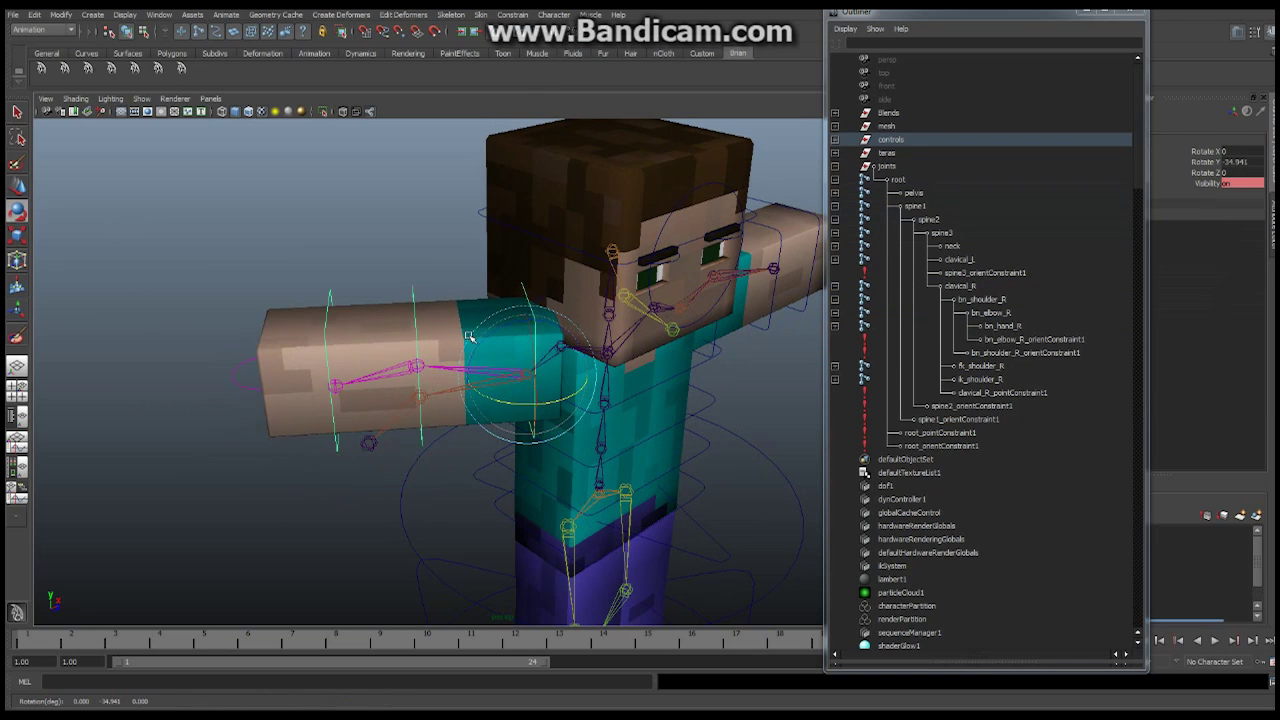
Bend the right forearm forward by rotating the FK elbow control.
left_click(414, 292)
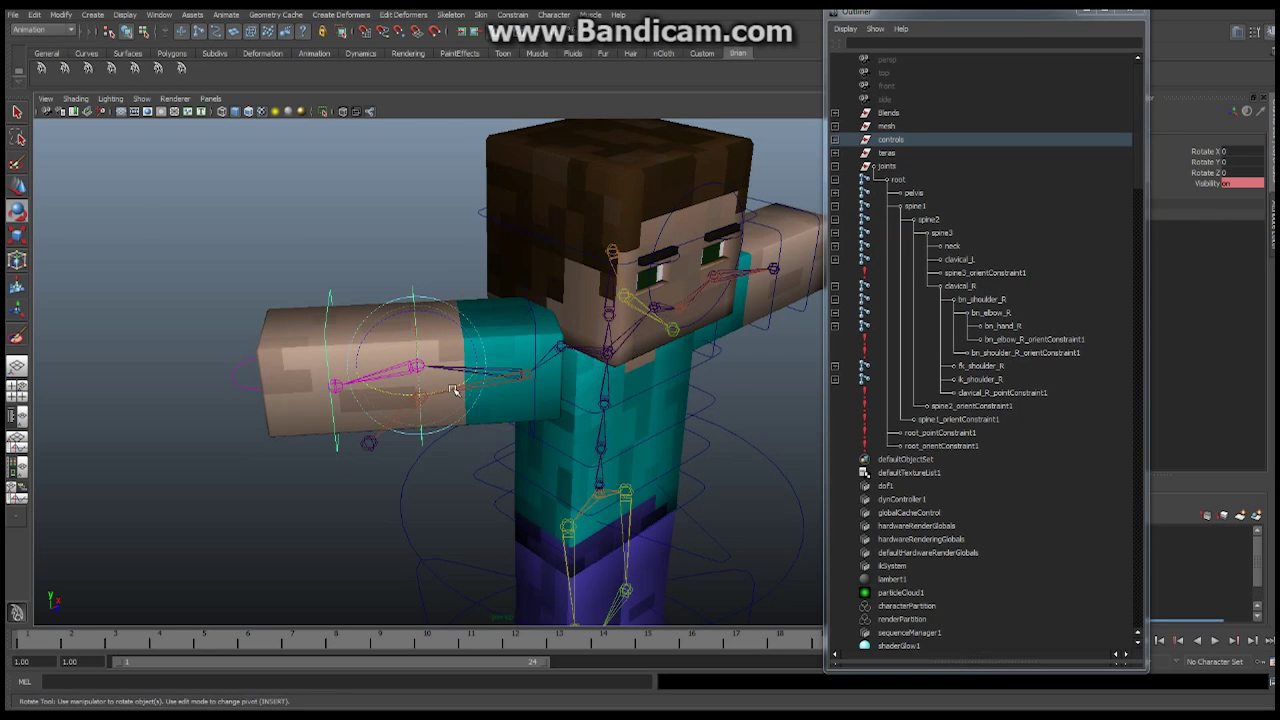
left_click_drag(450, 387, 433, 457)
left_click_drag(447, 411, 362, 318)
mouse_move(507, 446)
left_mouse_down()
mouse_move(495, 470)
mouse_move(513, 467)
left_mouse_up()
Examine the elbow bend up close and set the FK IK attribute of the right arm's switch control to 1.
left_click_drag(423, 480, 275, 408, "alt")
right_click_drag(157, 394, 403, 446, "alt")
middle_click_drag(403, 446, 425, 376, "alt")
left_click(348, 422)
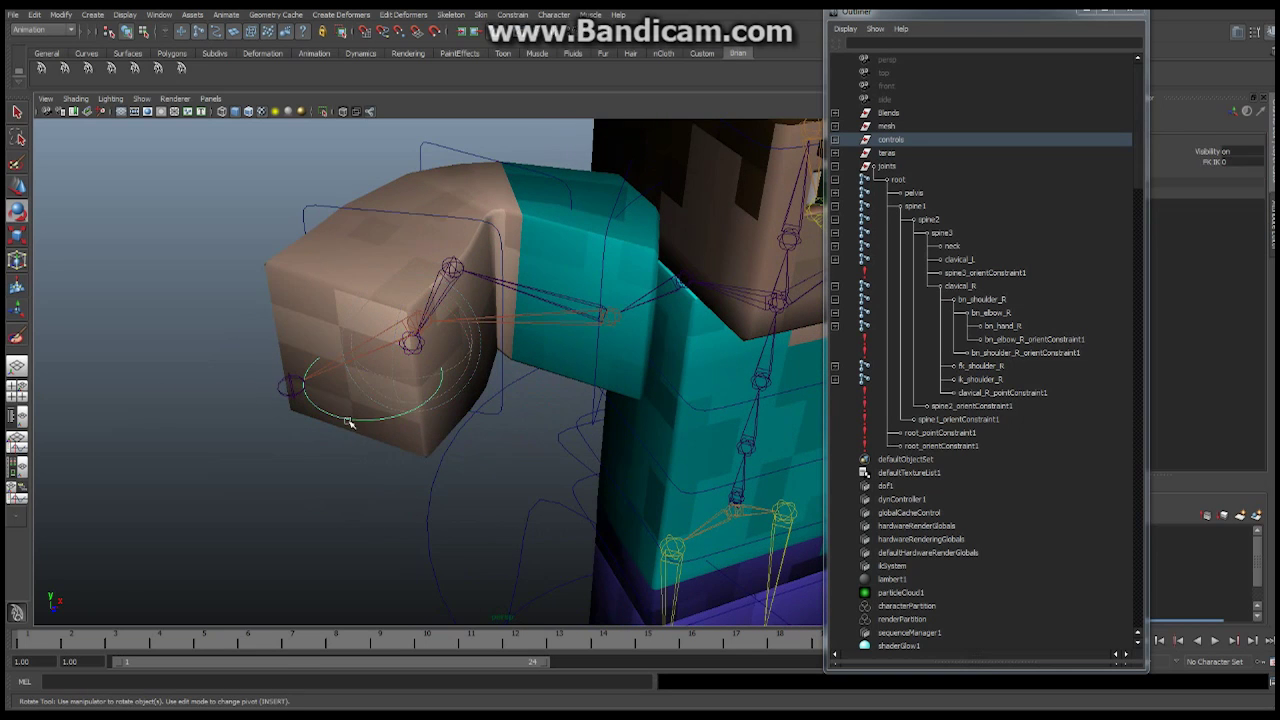
double_click(1239, 161)
type("1")
key("Return")
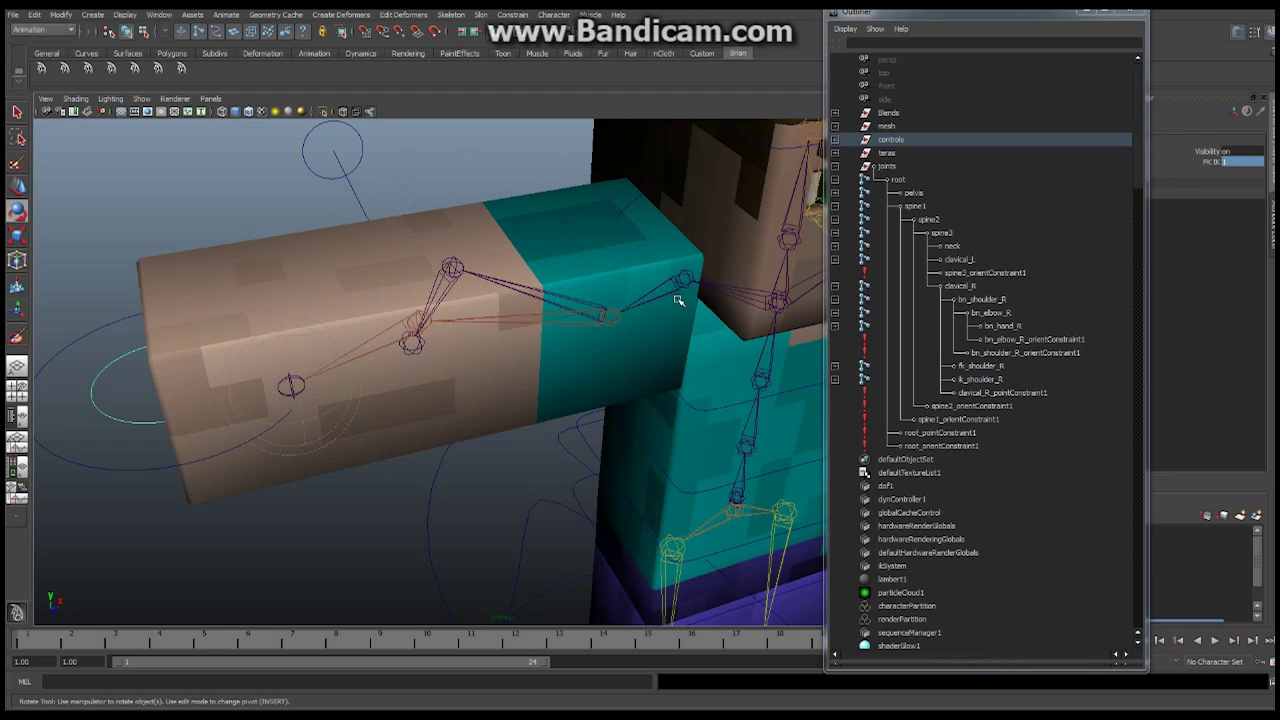
Move the right hand's IK control inward and down, about 3.07 in X and -3.22 in Y, to test the elbow bend.
mouse_move(345, 336)
left_mouse_down("alt")
mouse_move(358, 330)
mouse_move(333, 333)
left_mouse_up("alt")
left_click(325, 320)
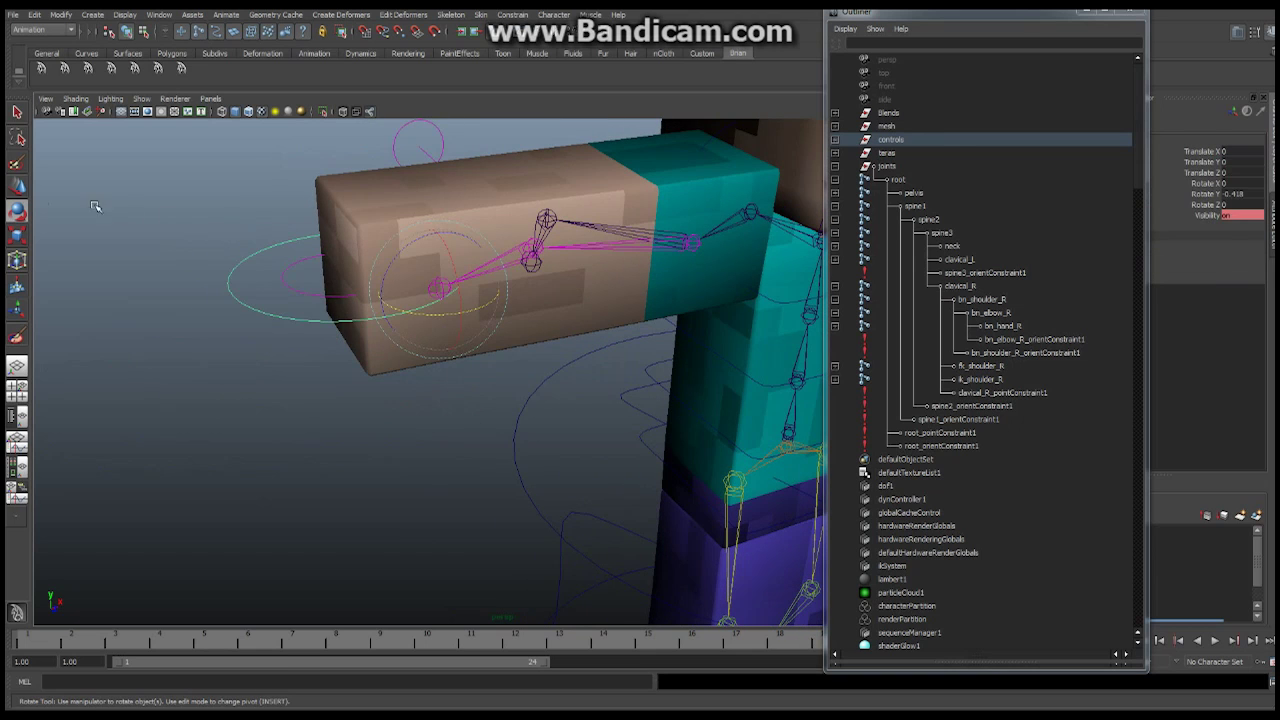
left_click(17, 186)
left_click_drag(437, 248, 535, 259)
left_click_drag(513, 364, 314, 356, "alt")
middle_click_drag(523, 319, 527, 317, "alt")
mouse_move(526, 318)
left_mouse_down("alt")
mouse_move(540, 290)
mouse_move(474, 292)
mouse_move(512, 306)
left_mouse_up("alt")
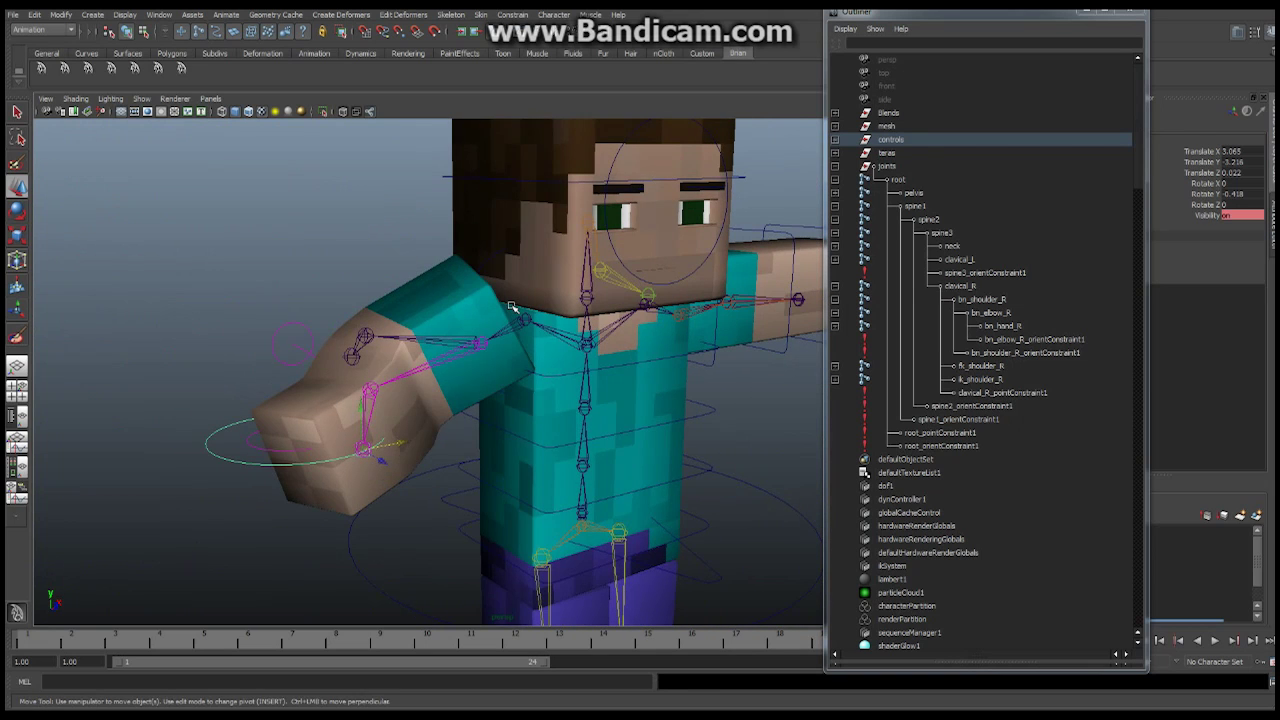
middle_click_drag(496, 354, 518, 307, "alt")
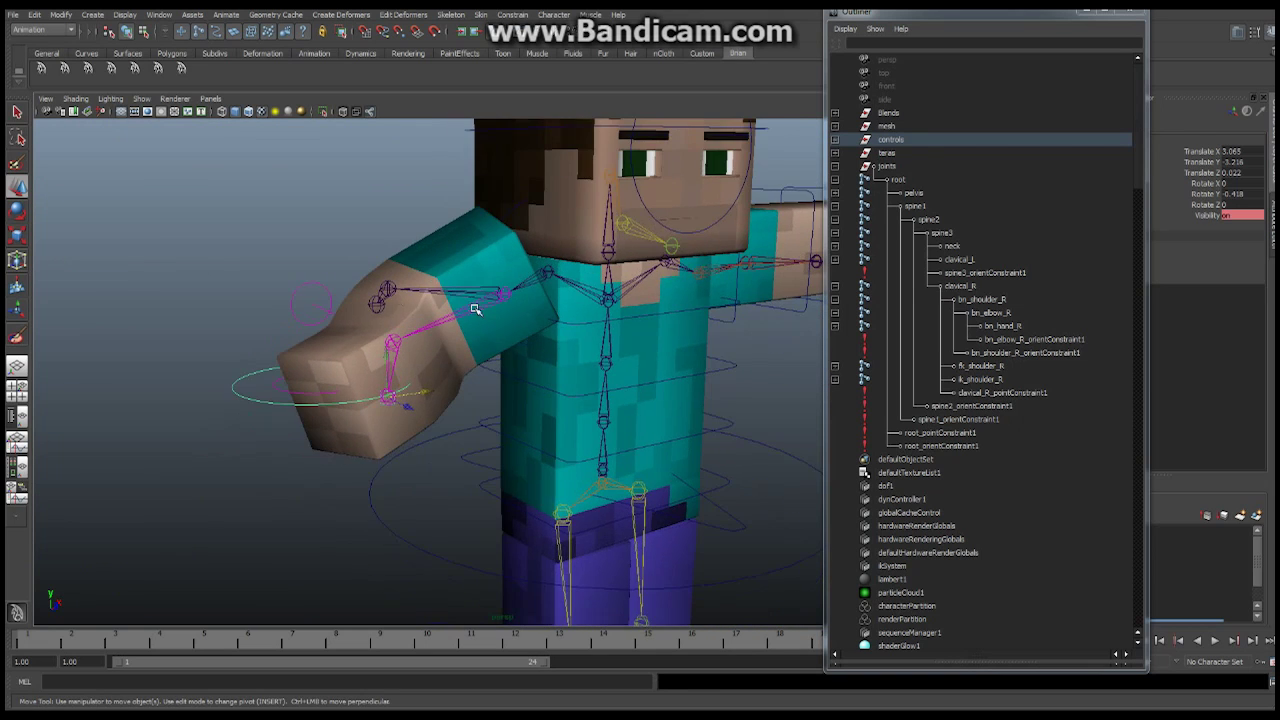
Rotate the right hand's IK control about 45 degrees around Z so the hand follows the lowered forearm.
left_click(19, 213)
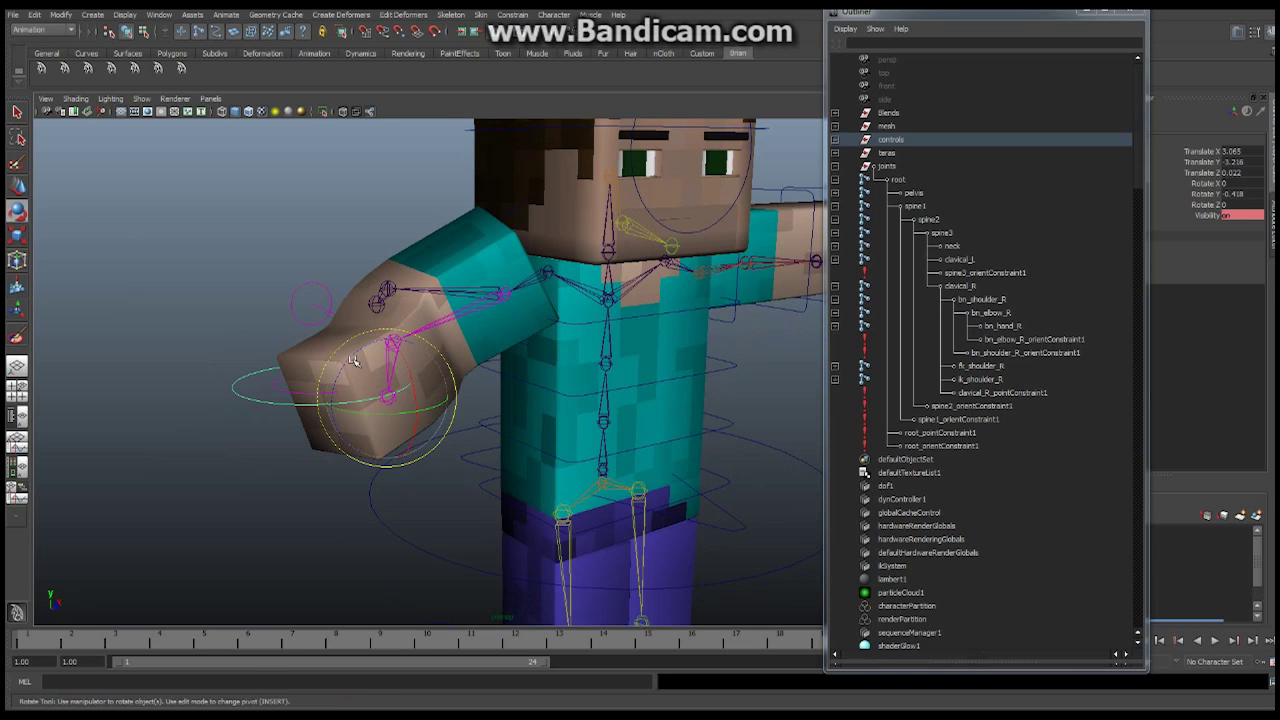
left_click_drag(352, 360, 352, 419)
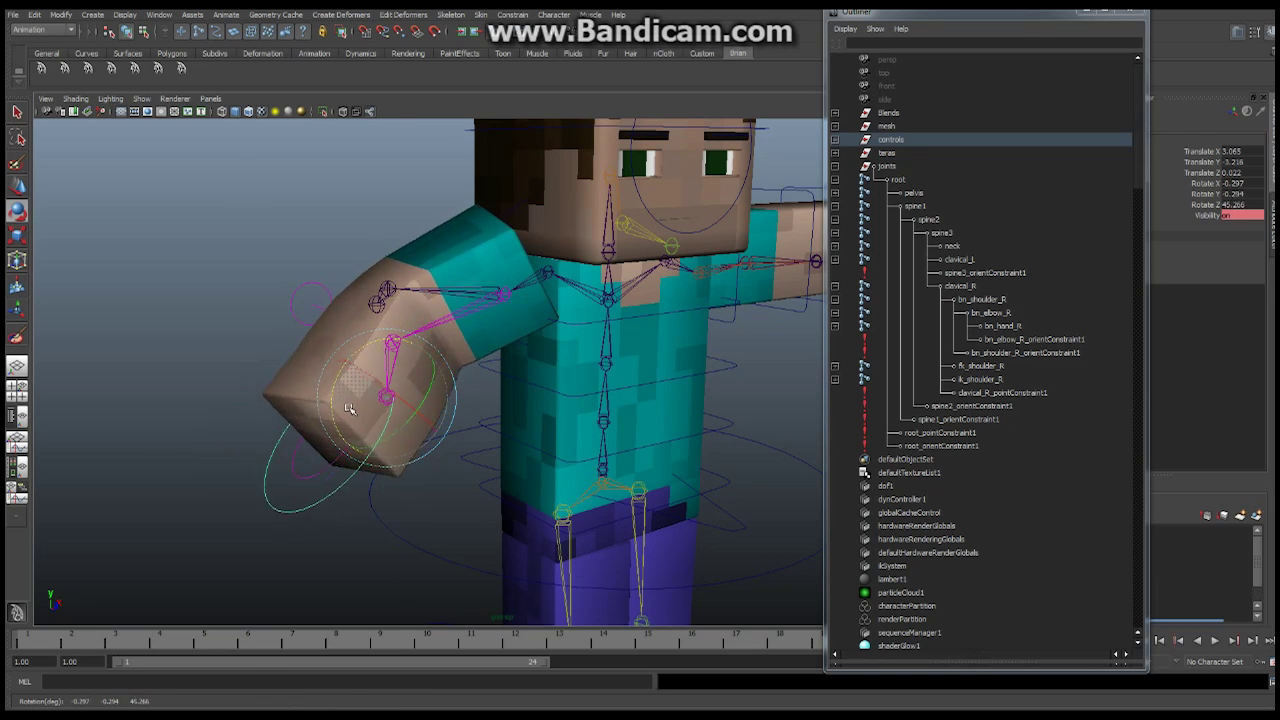
left_click_drag(430, 402, 470, 246)
Raise the cnt_clavical_R control slightly, to a Translate Y of about 0.155.
left_click(532, 261)
left_click(18, 188)
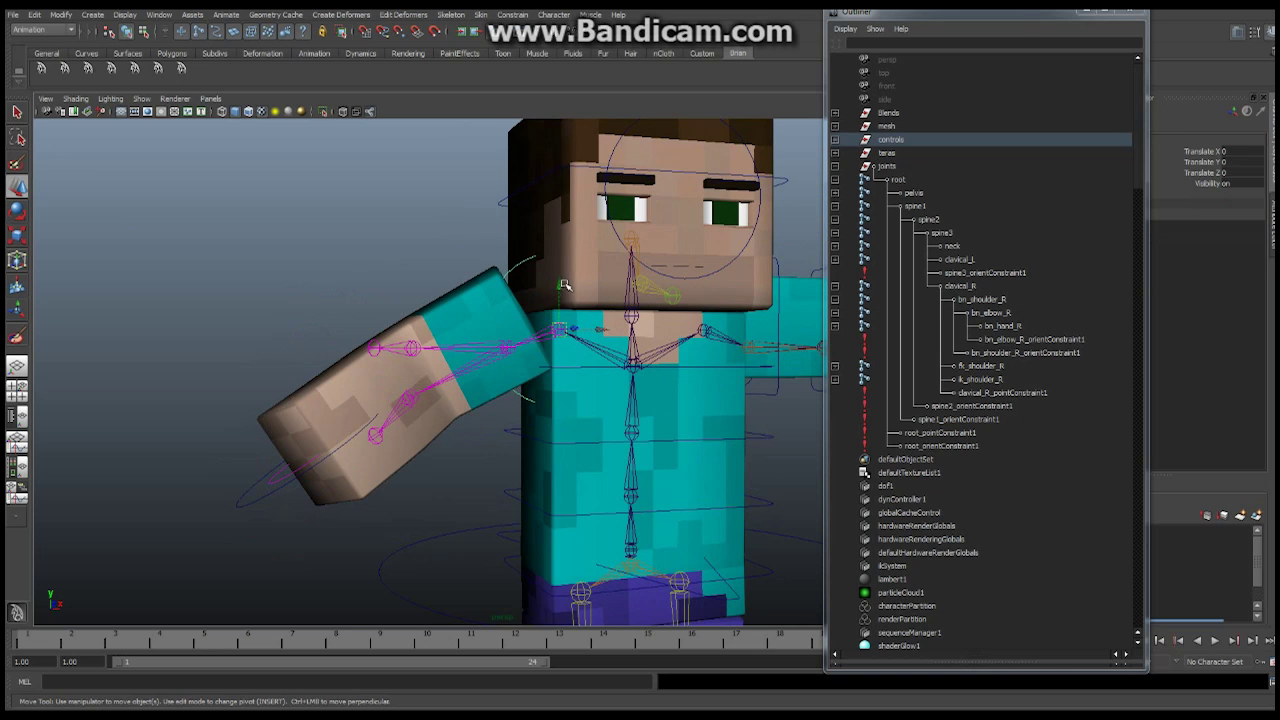
mouse_move(565, 287)
left_mouse_down()
mouse_move(541, 270)
mouse_move(556, 282)
mouse_move(536, 292)
mouse_move(523, 243)
mouse_move(529, 286)
mouse_move(527, 262)
mouse_move(563, 280)
left_mouse_up()
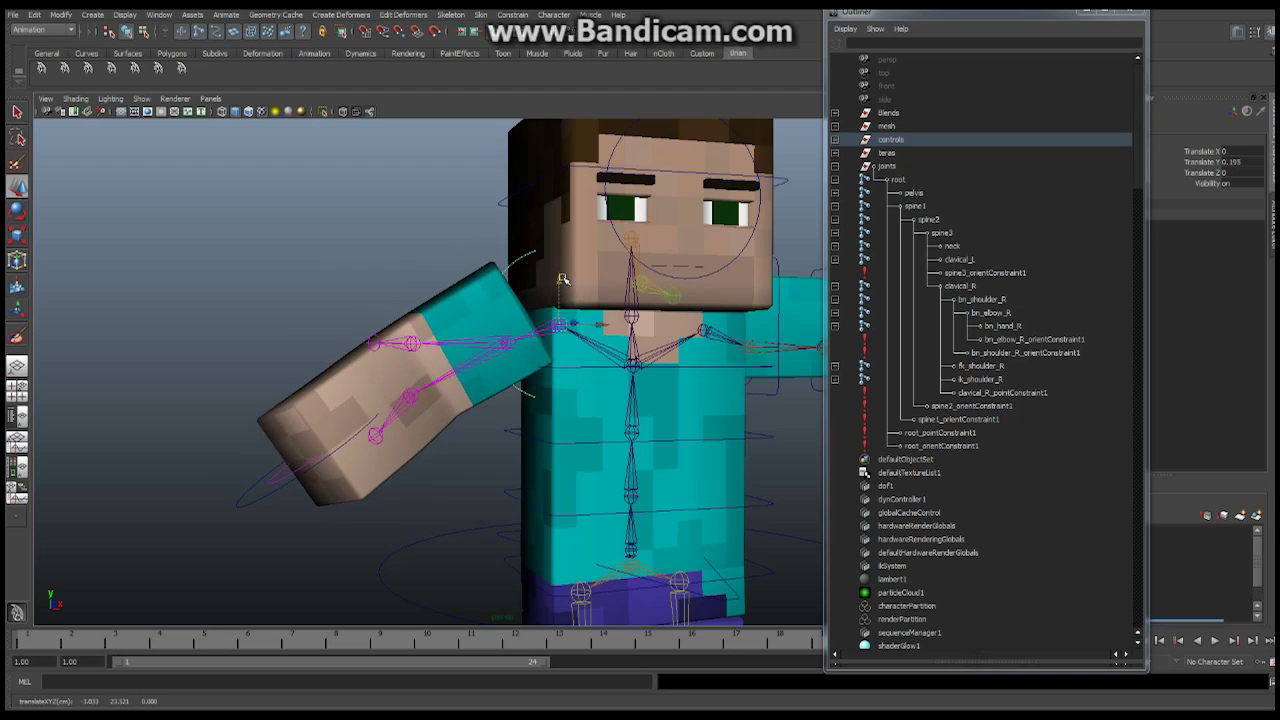
Set the FK IK attribute of the right arm's switch control back to 0.
left_click(279, 480)
left_click(1228, 162)
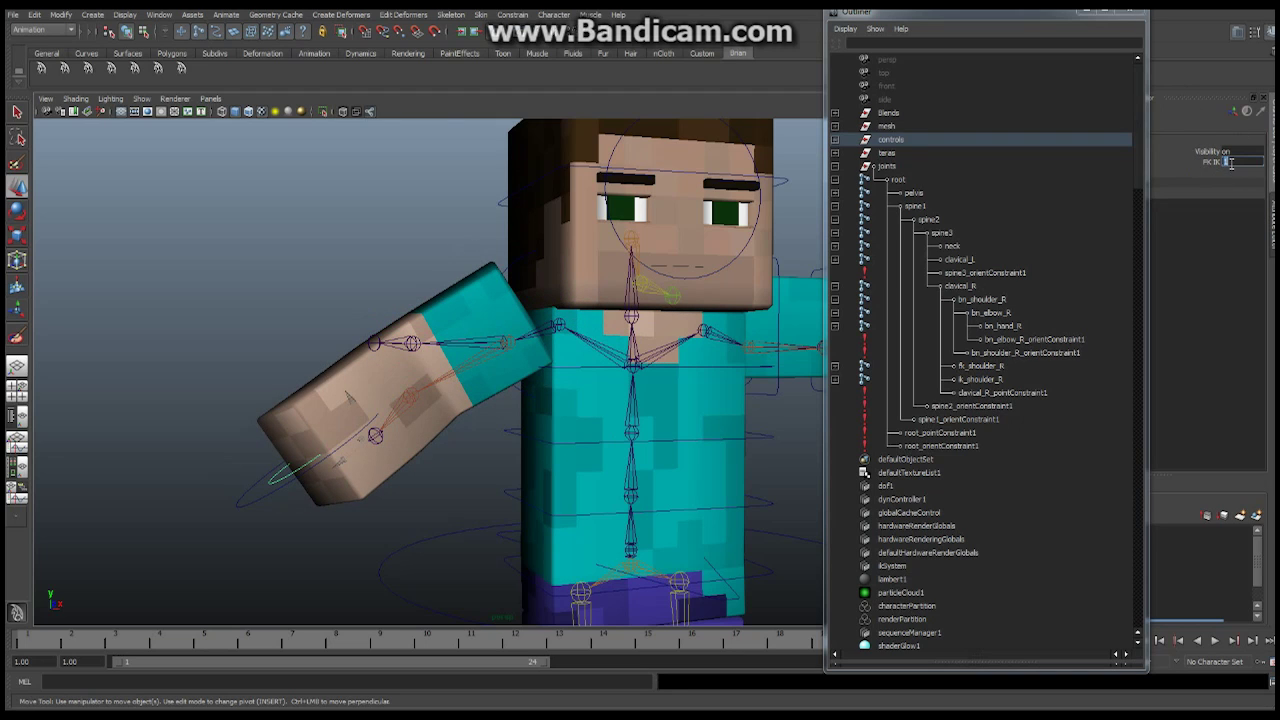
type("0")
key("Return")
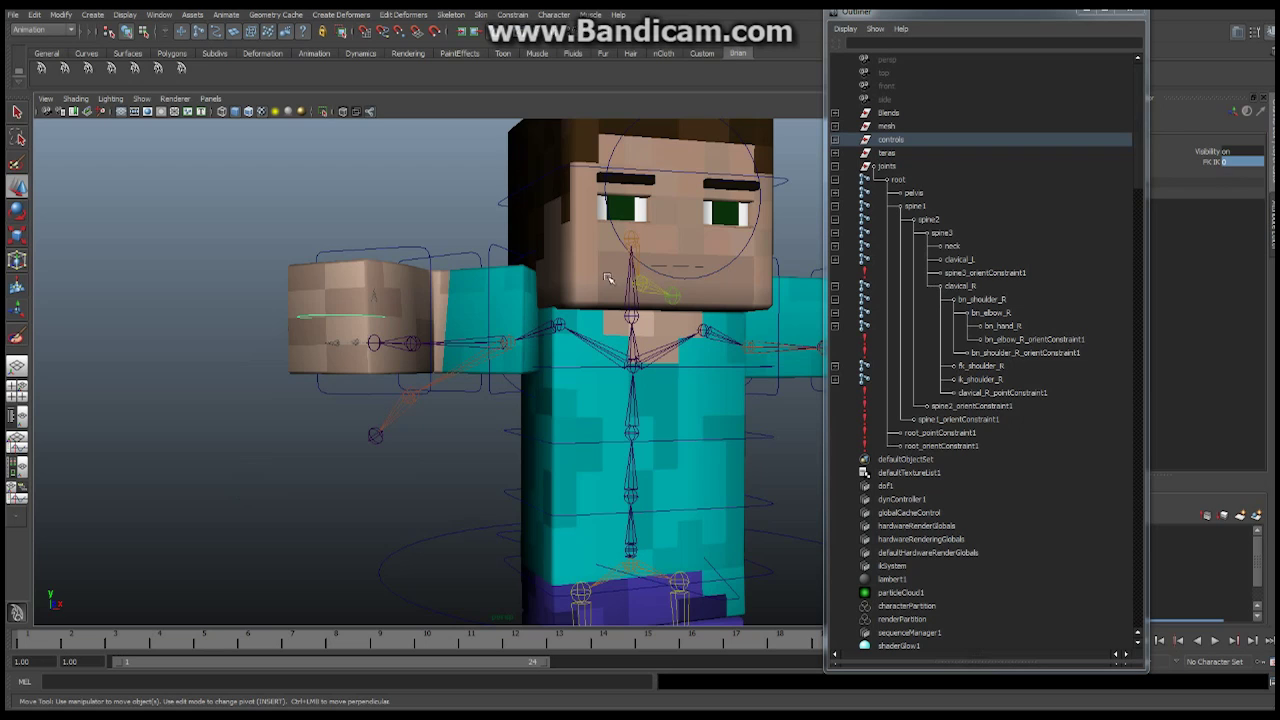
Swing the whole right arm downward by rotating its FK shoulder control, and select the cnt_clavical_R control.
left_click(492, 246)
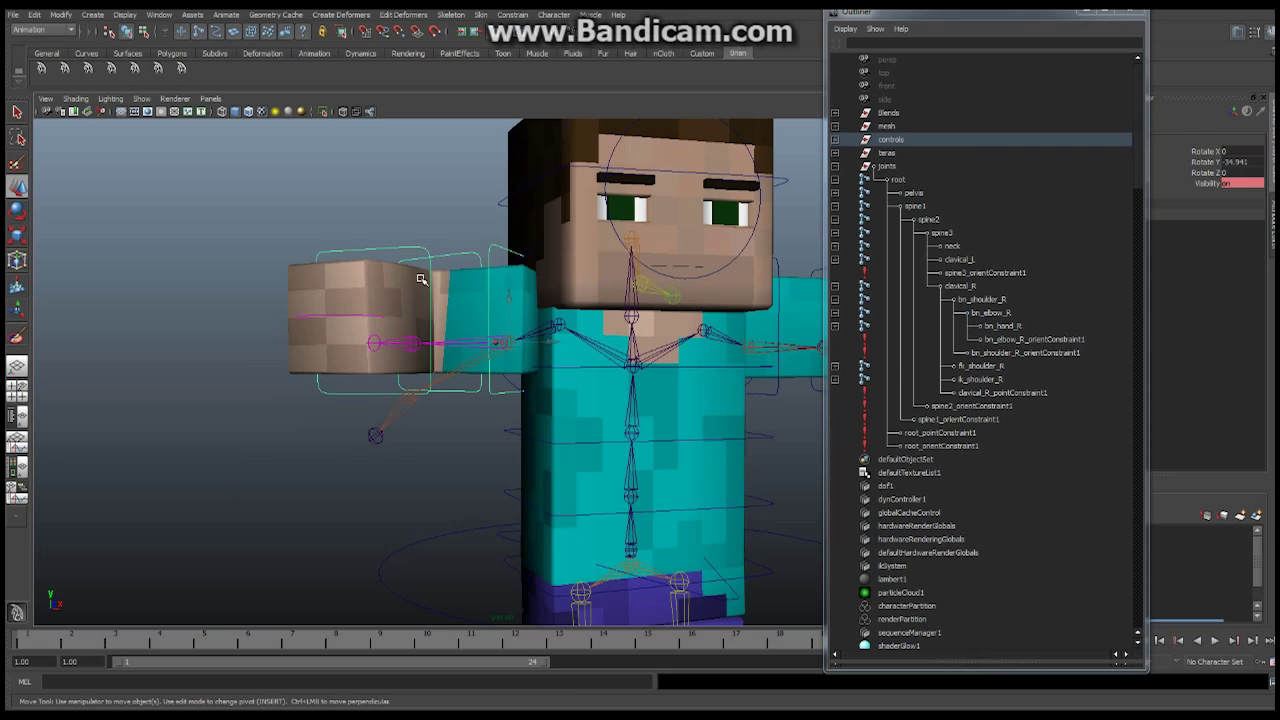
left_click(16, 210)
left_click_drag(558, 300, 496, 287)
left_click(416, 206)
left_click(512, 262)
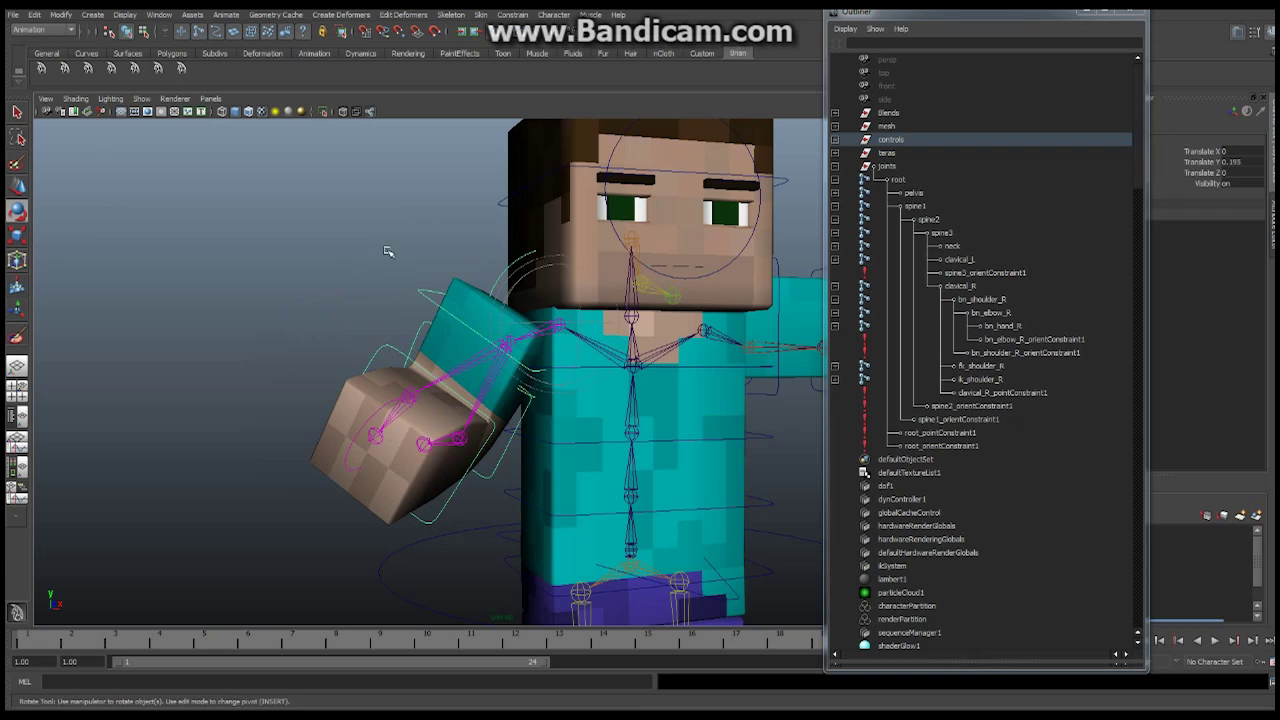
Raise the cnt_clavical_R control to a Translate Y of about 0.773 to test the right shoulder, and hide the Outliner.
key("w")
left_click_drag(563, 284, 521, 269)
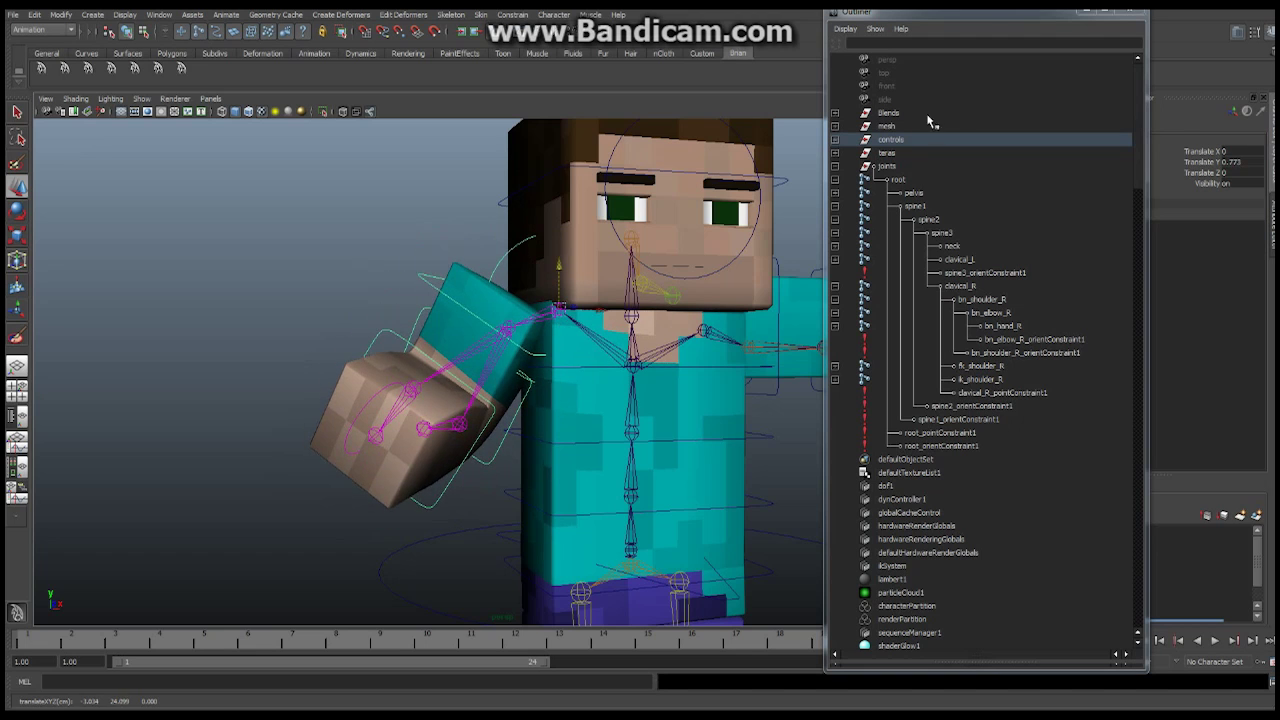
left_click(1086, 14)
middle_click_drag(734, 346, 726, 346, "alt")
left_click_drag(726, 346, 627, 321, "alt")
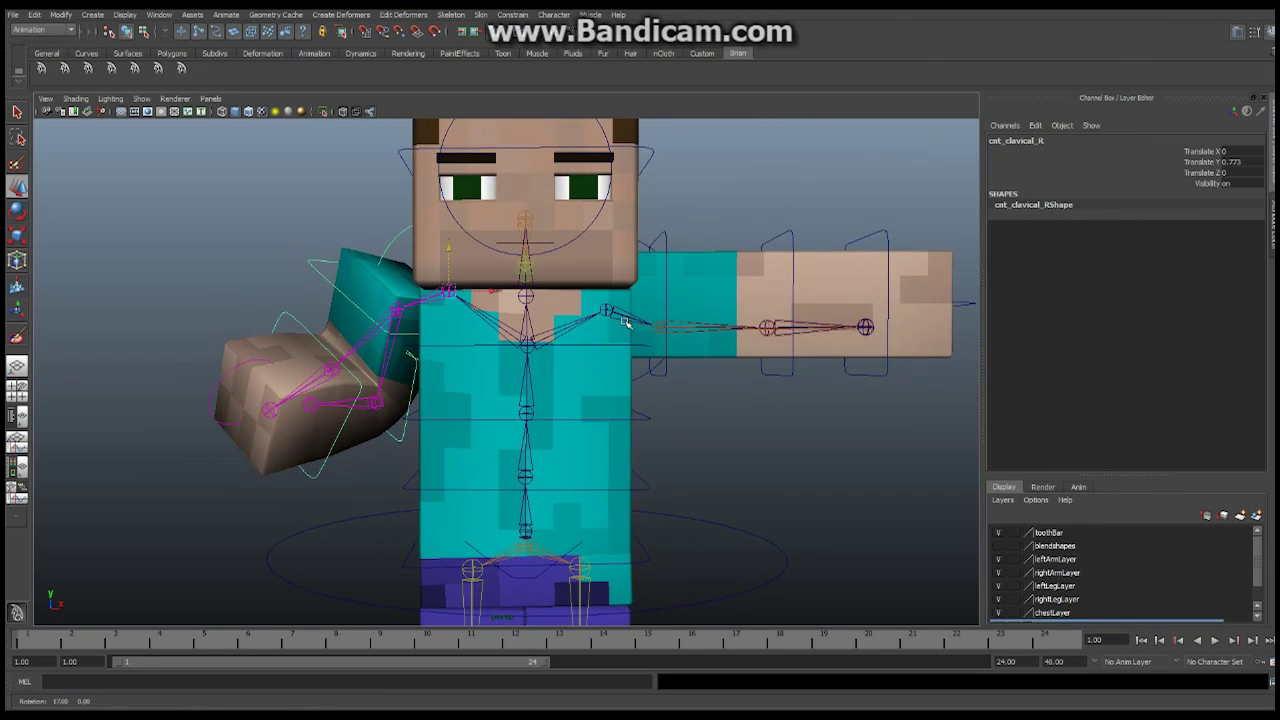
middle_click_drag(720, 308, 620, 309, "alt")
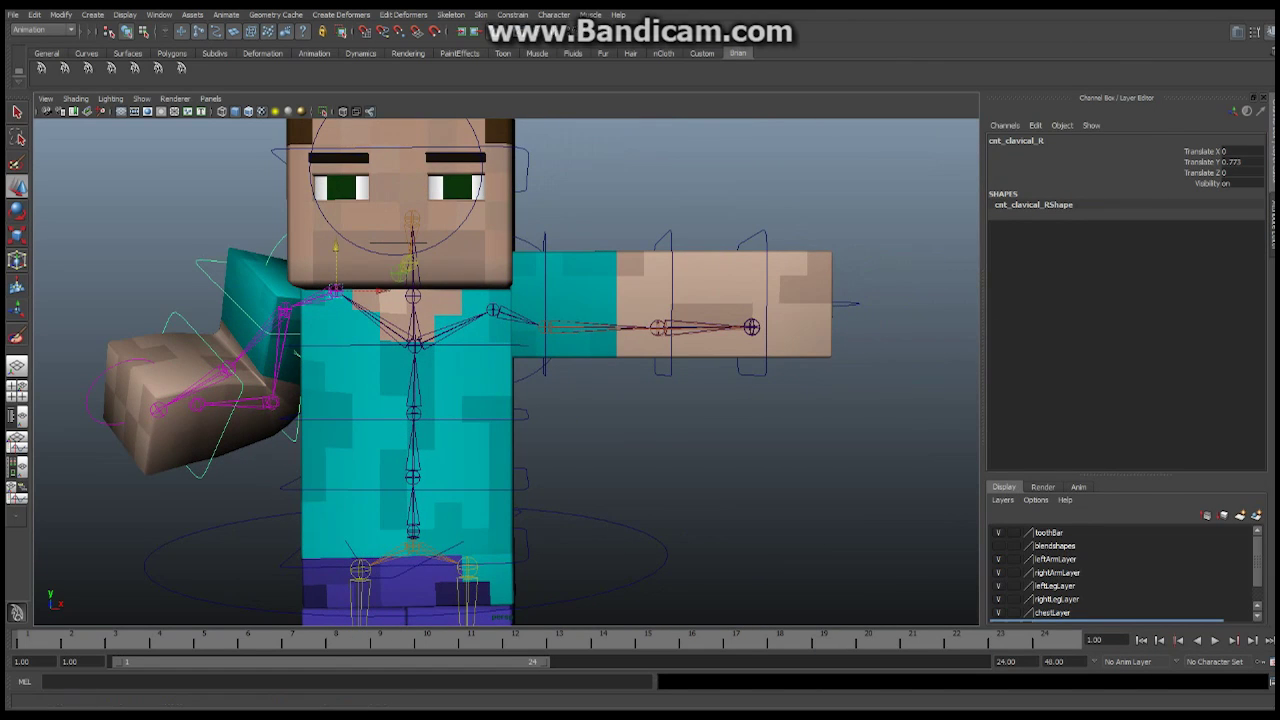
Smooth bind the left arm mesh to the bn_shoulder_L, bn_elbow_L and bn_hand_L joints, picked from the clavical_L branch of the Outliner.
key("shift+o")
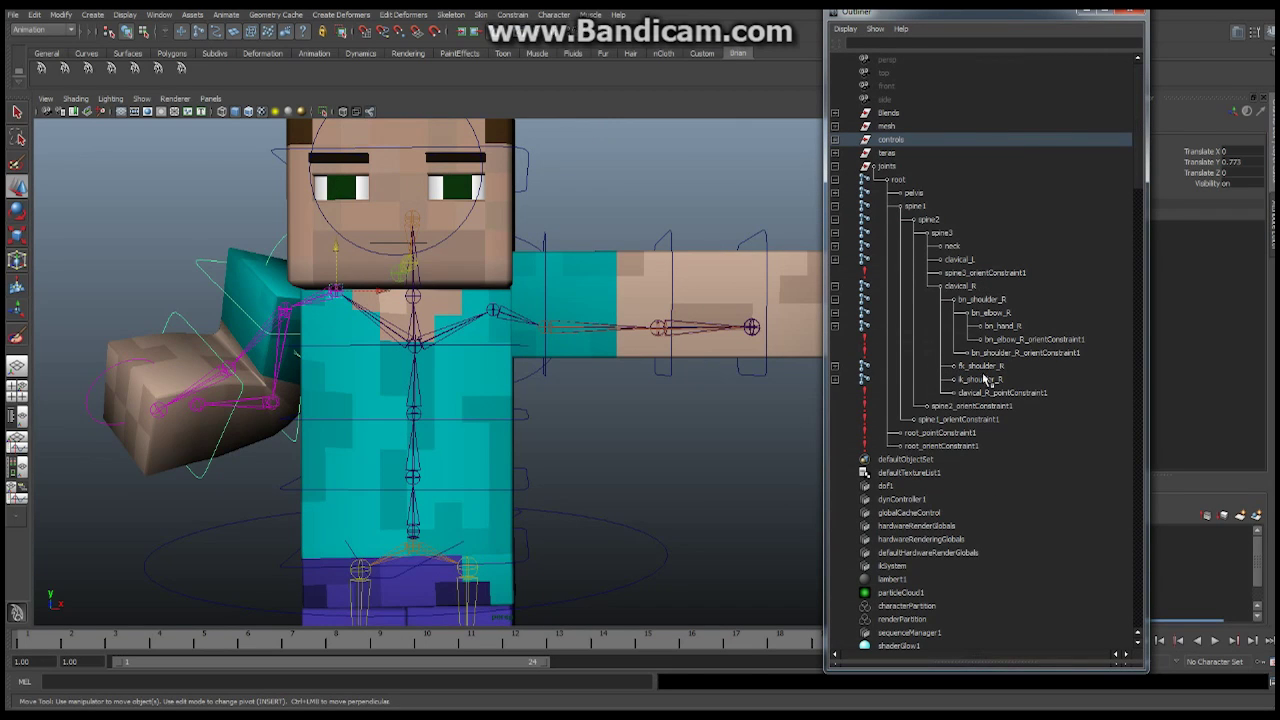
left_click(835, 287)
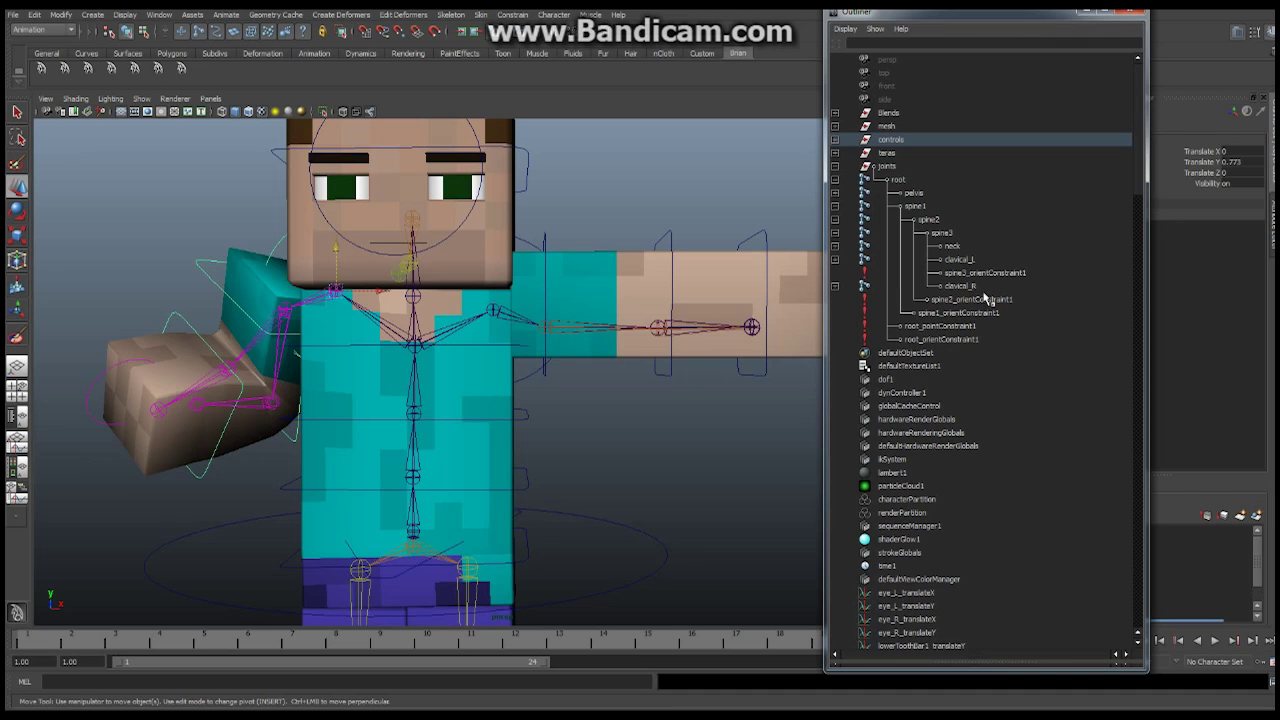
left_click(835, 260)
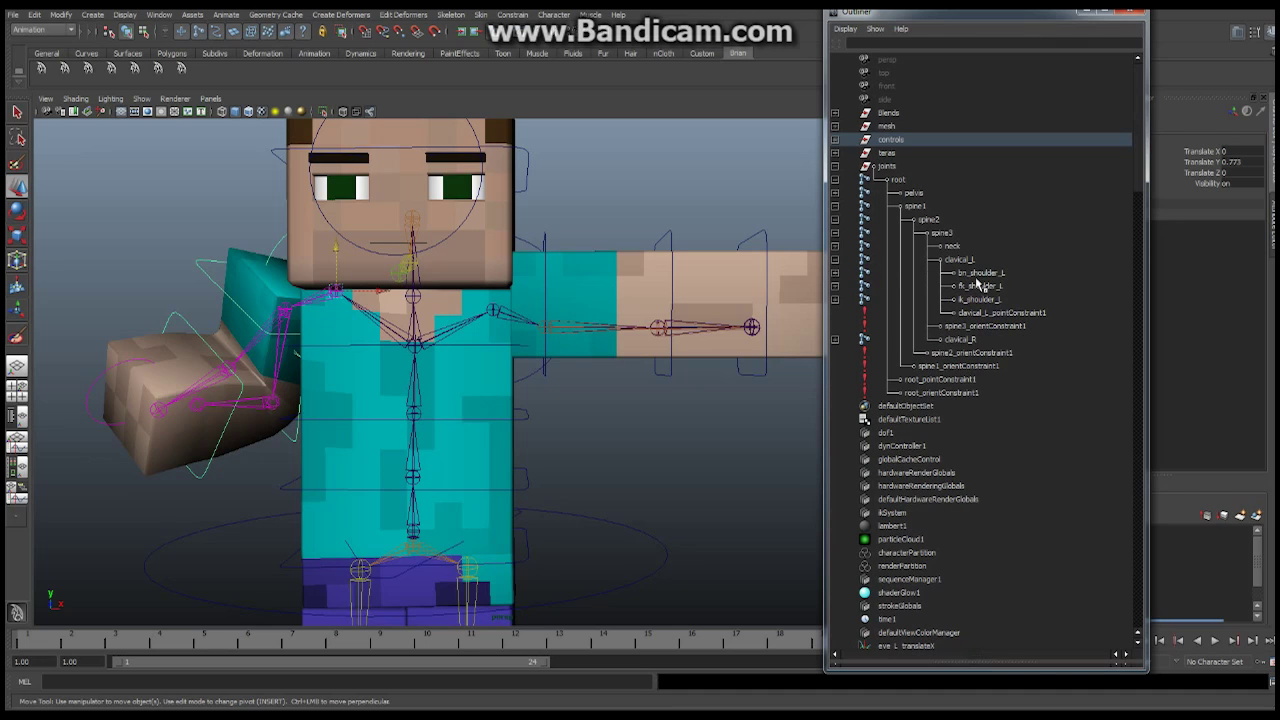
left_click(975, 273)
left_click(835, 273)
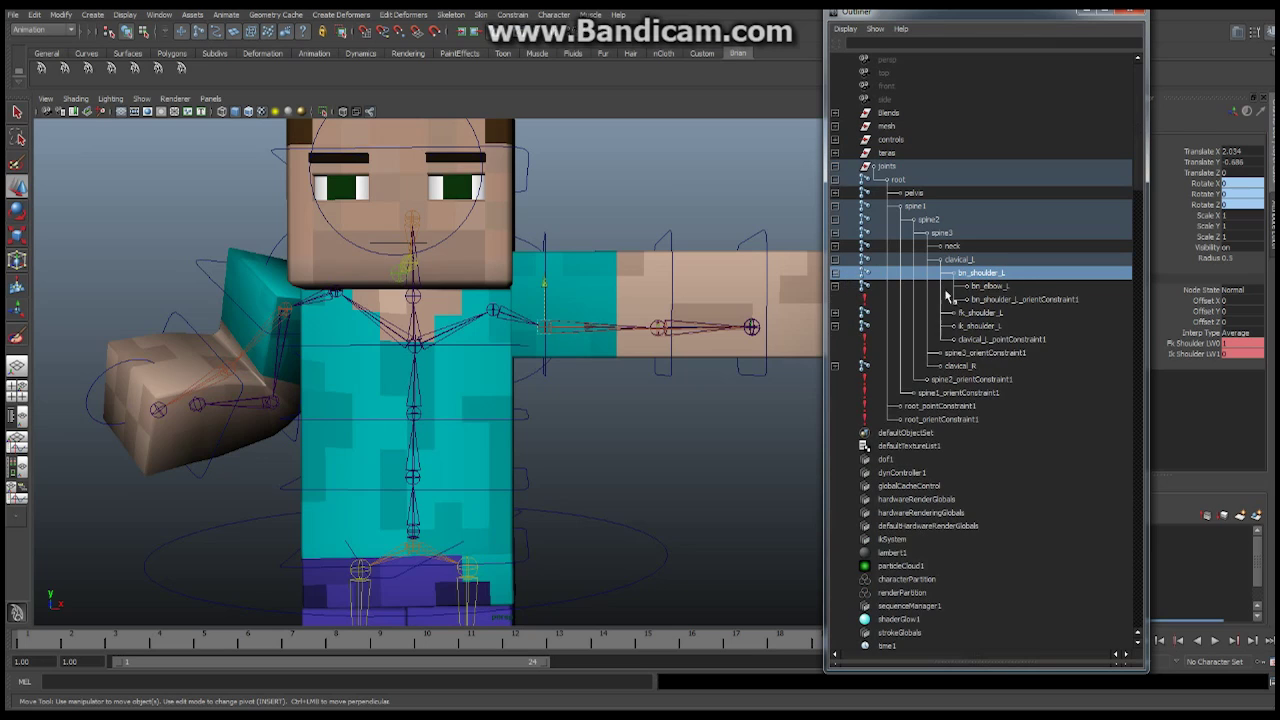
left_click(835, 286)
left_click(990, 287, "ctrl")
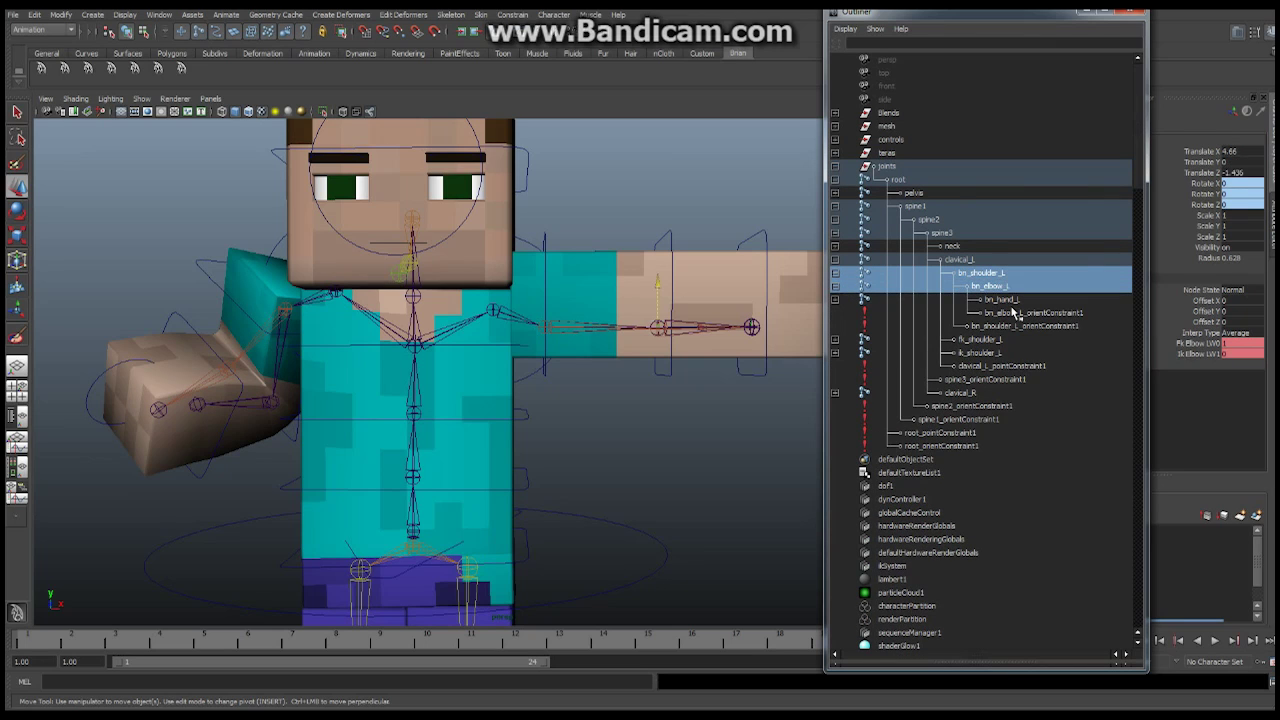
left_click(1008, 300, "ctrl")
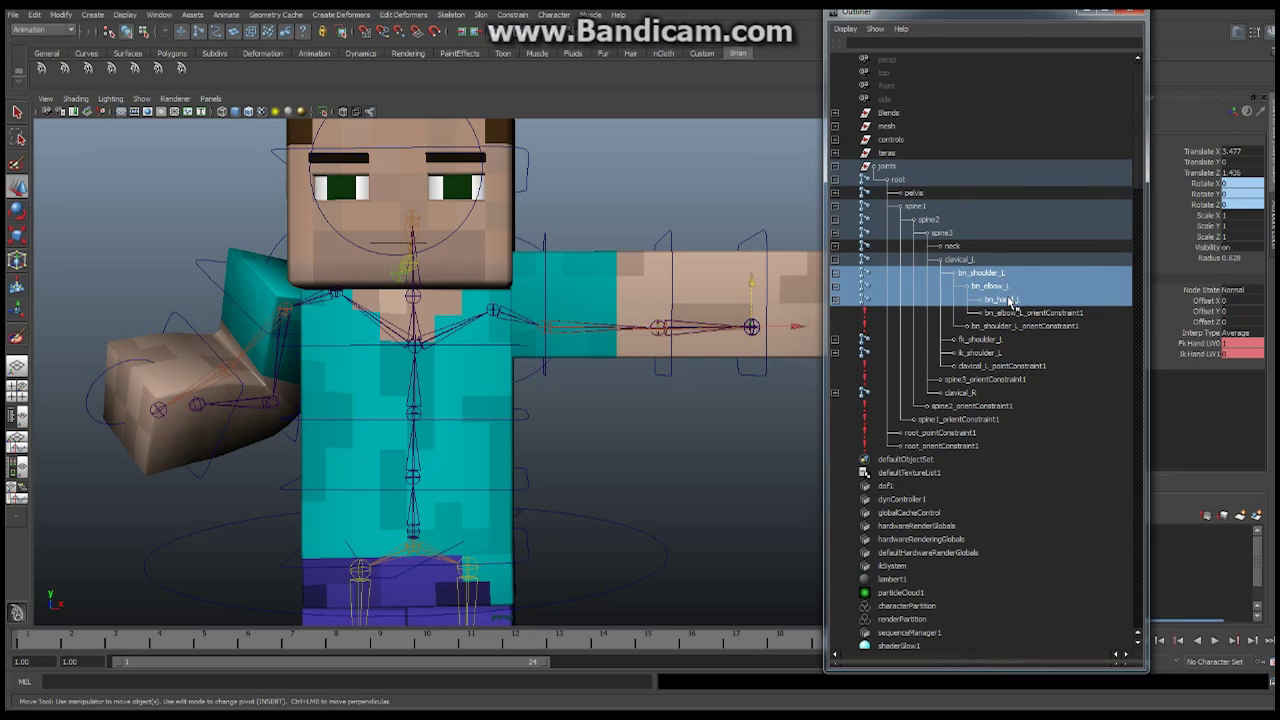
left_click(714, 253, "shift")
left_click(480, 14)
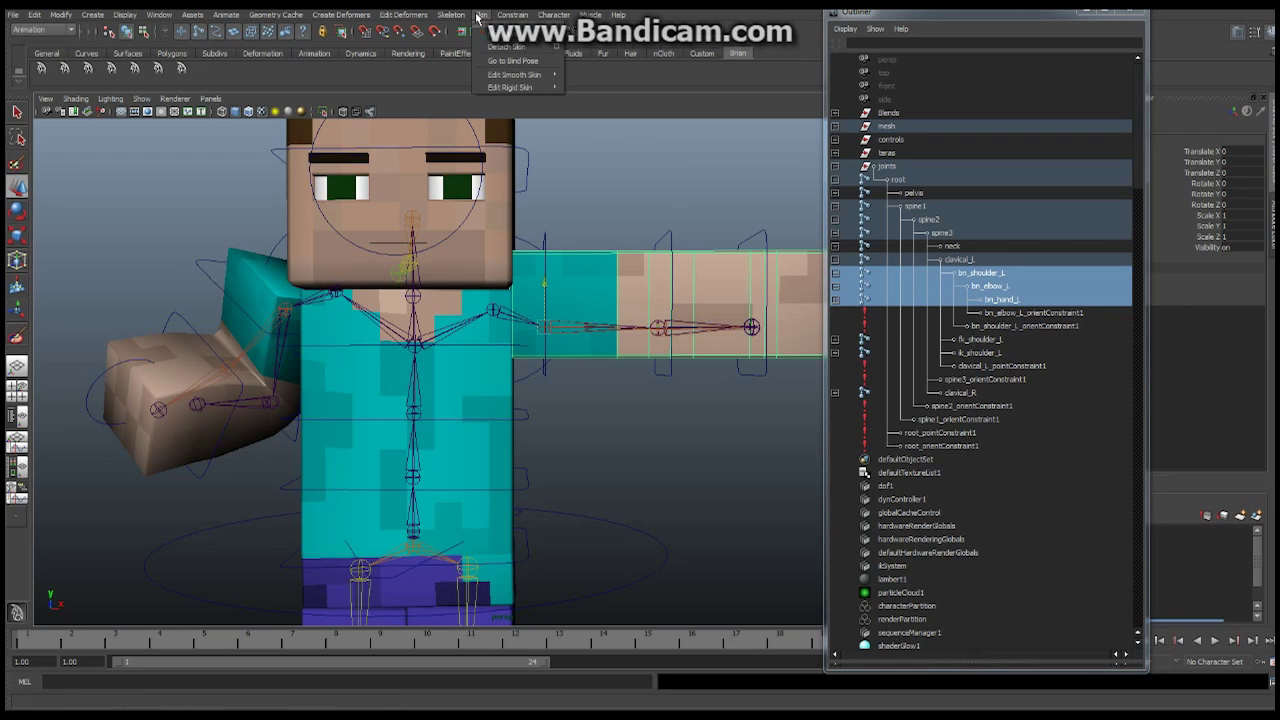
mouse_move(497, 40)
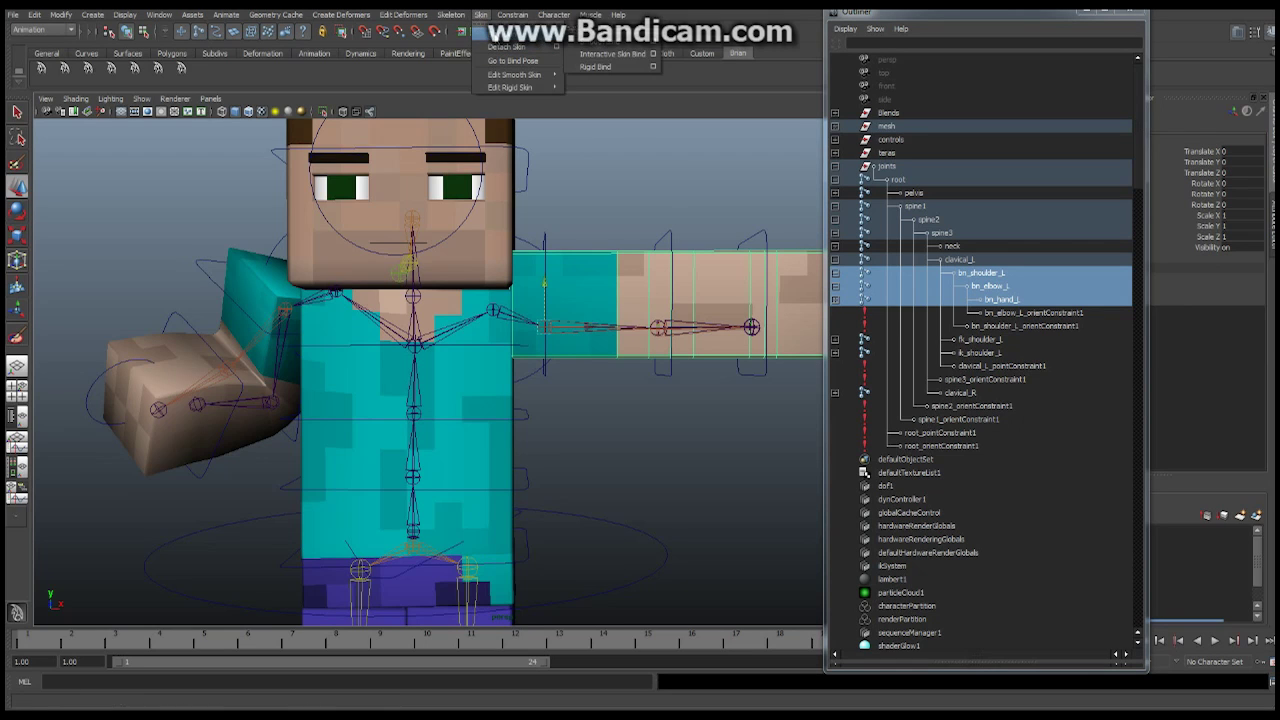
left_click(594, 45)
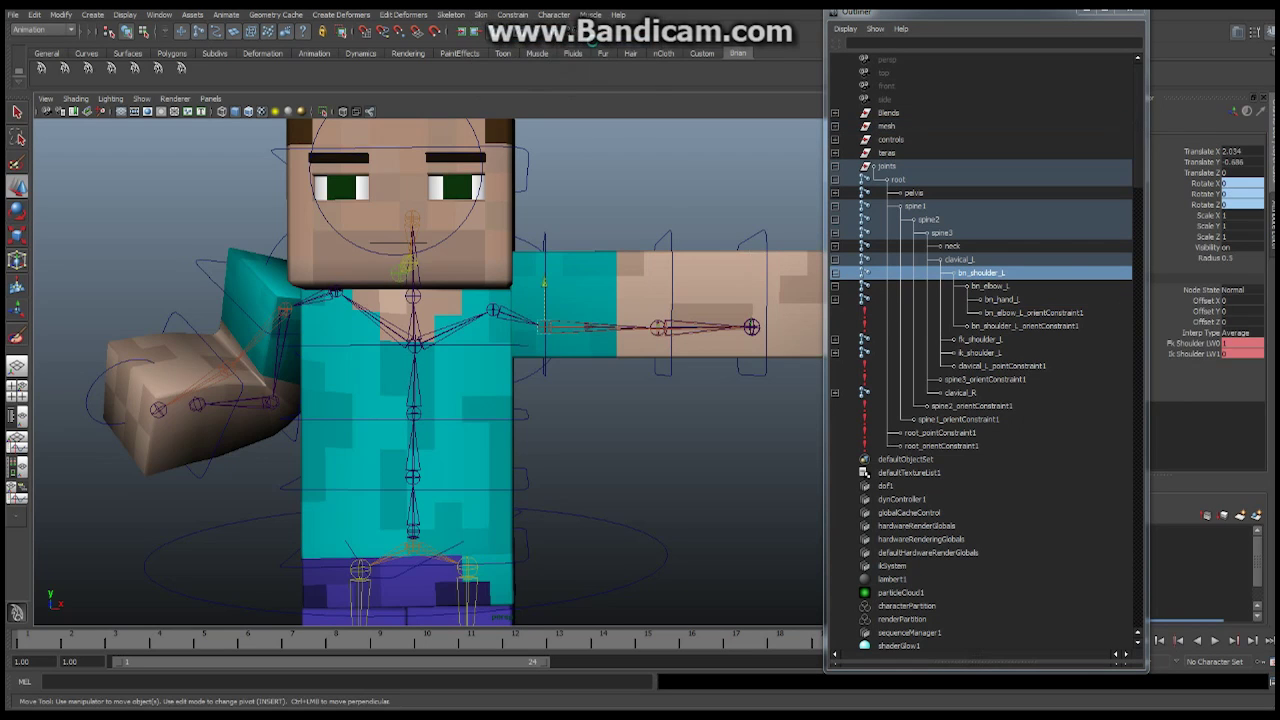
Hide the Outliner and bend the left forearm by rotating cnt_fk_elbow_L about -63 degrees around Y.
left_click(1090, 13)
left_click(664, 231)
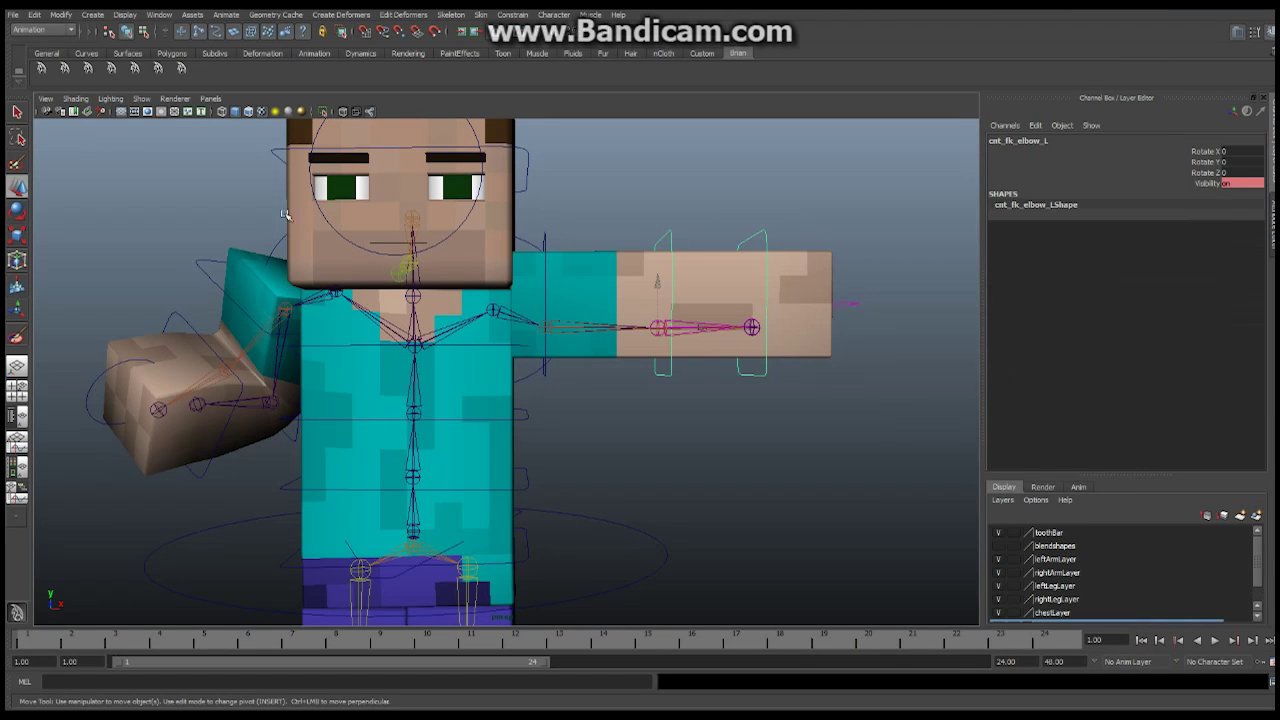
key("e")
left_click_drag(694, 326, 627, 328)
left_click_drag(640, 279, 603, 296, "alt")
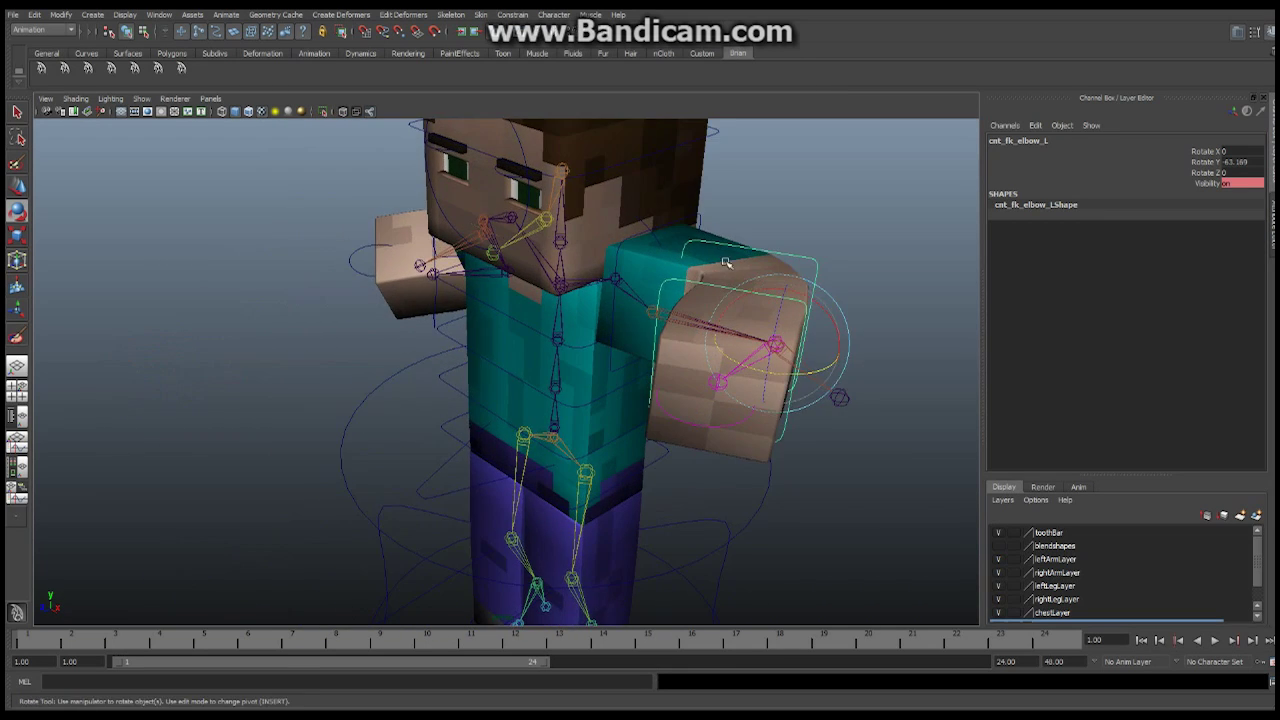
left_click_drag(695, 232, 680, 206, "alt")
Smooth bind the charHead mesh to the neck joint.
right_click_drag(386, 266, 607, 237, "alt")
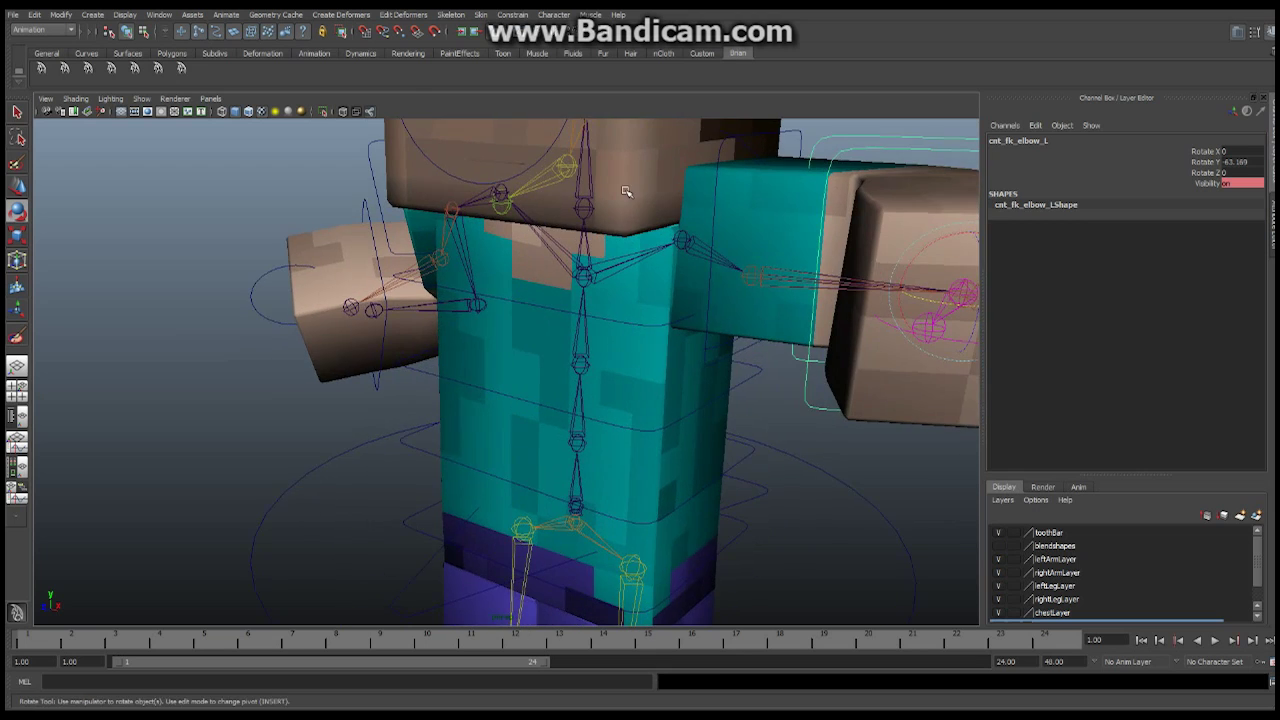
middle_click_drag(625, 191, 621, 300, "alt")
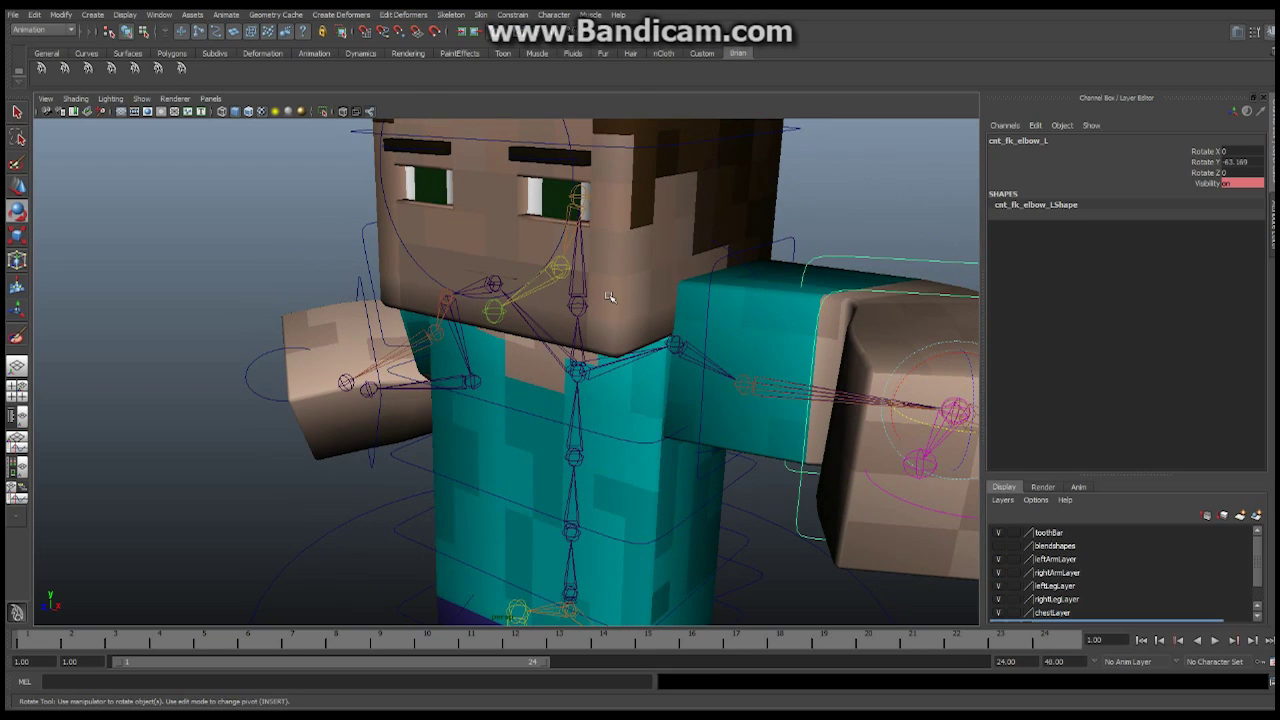
left_click(583, 307)
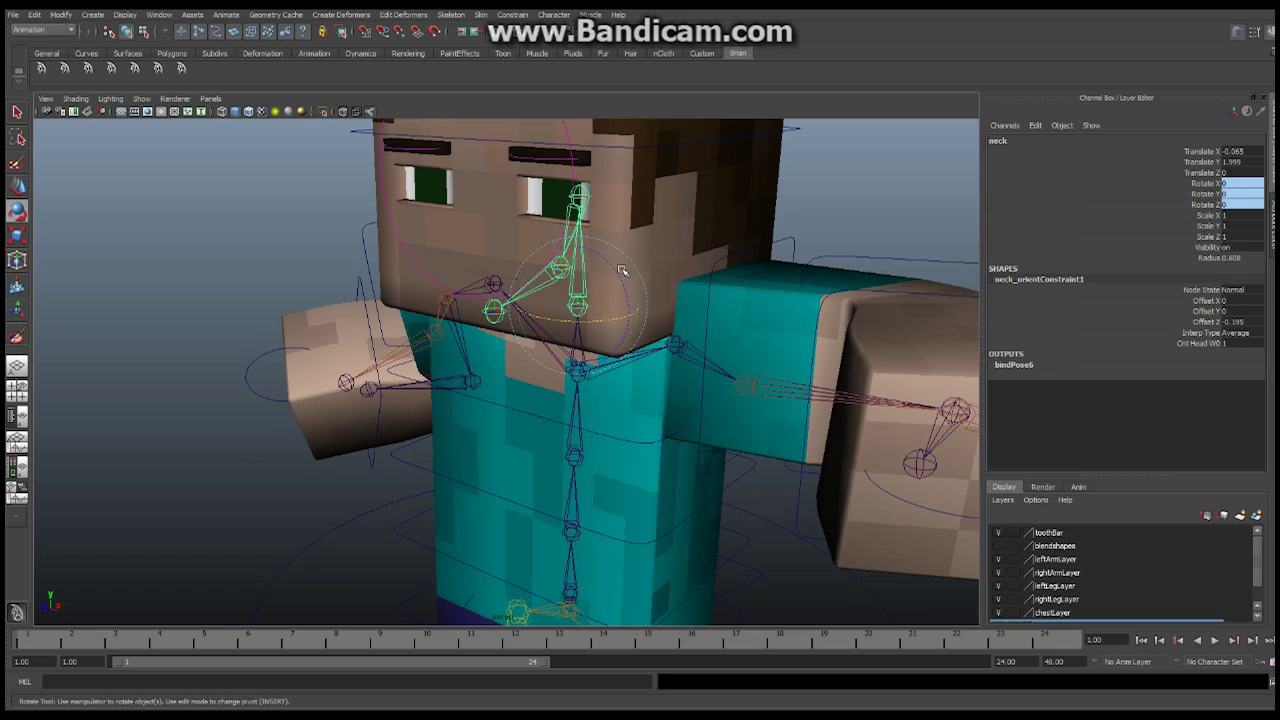
left_click(778, 178, "shift")
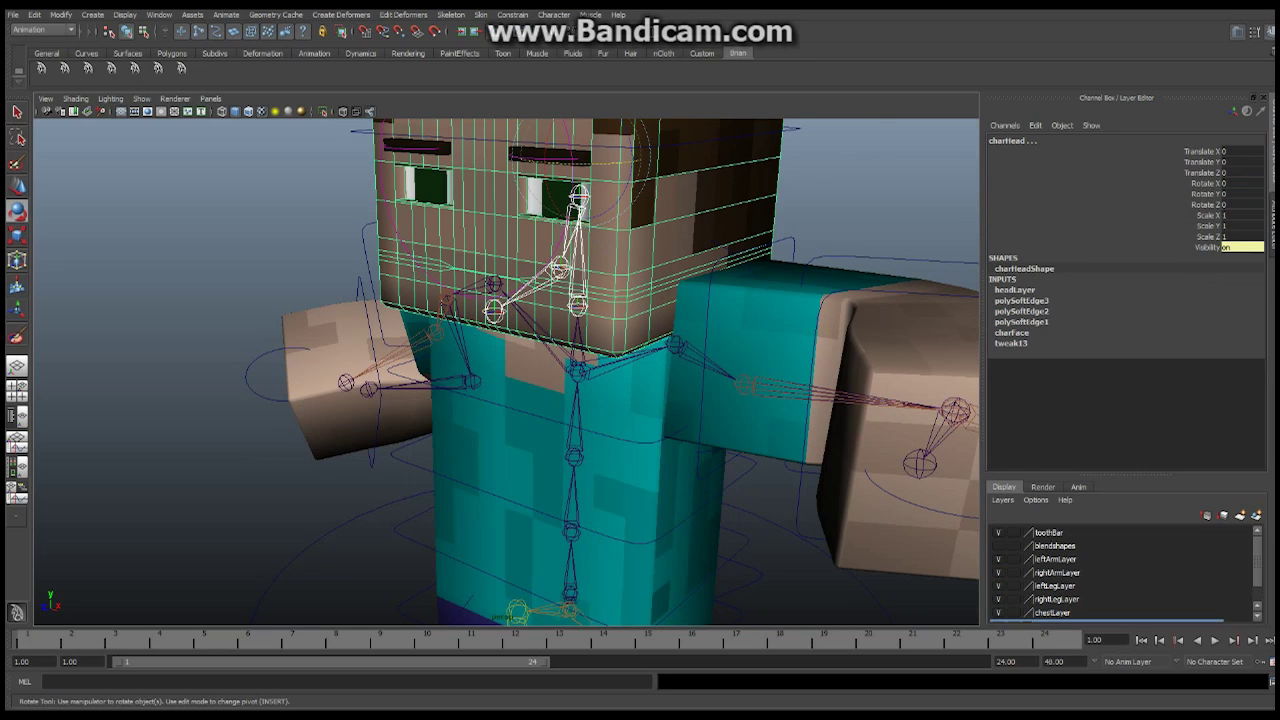
left_click(481, 14)
mouse_move(505, 38)
left_click(594, 46)
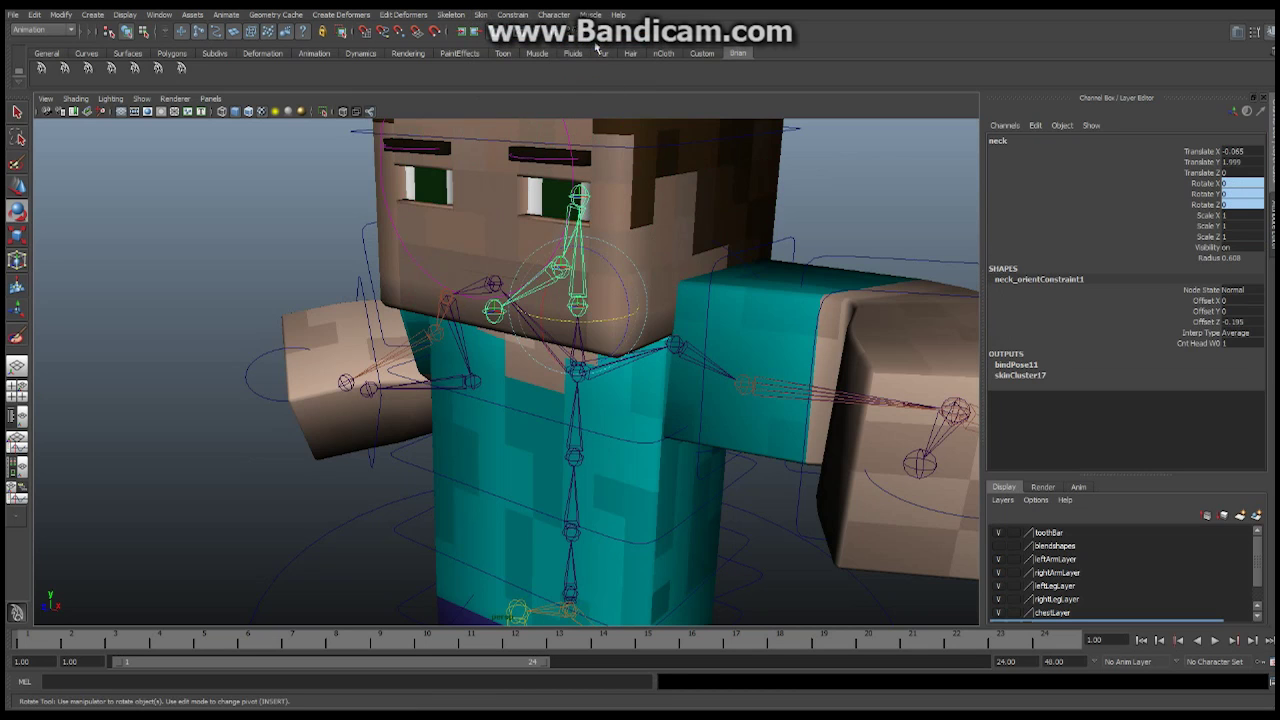
Test moving the whole character with the cnt_God control, and undo the move.
right_click_drag(806, 336, 678, 355, "alt")
left_click_drag(678, 355, 578, 312, "alt")
middle_click_drag(612, 366, 629, 249, "alt")
scroll(649, 403, "down", 2)
left_click(626, 455)
right_click_drag(798, 391, 452, 436, "alt")
left_click(20, 188)
mouse_move(538, 392)
left_mouse_down()
mouse_move(610, 405)
mouse_move(391, 397)
mouse_move(668, 438)
mouse_move(537, 392)
left_mouse_up()
key("ctrl+z")
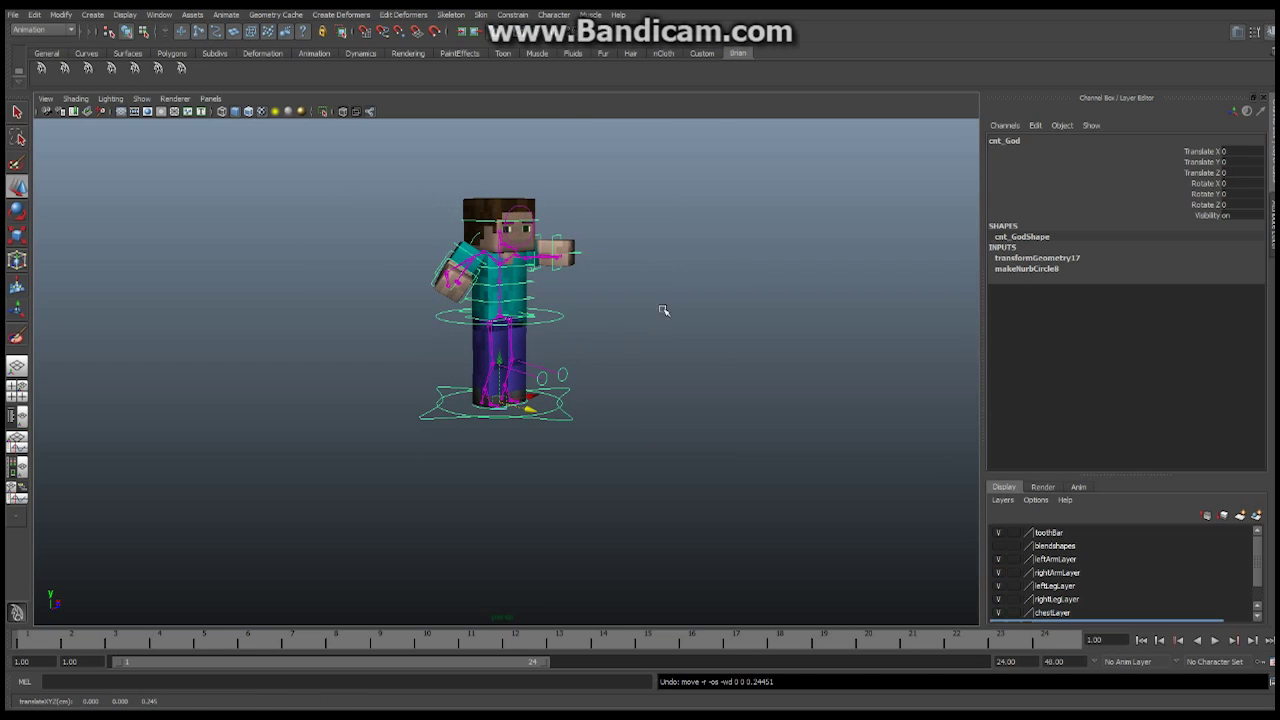
Select the cnt_fk_elbow_L control around the bent left forearm.
middle_click_drag(605, 283, 683, 303, "alt")
left_click_drag(683, 303, 560, 294, "alt")
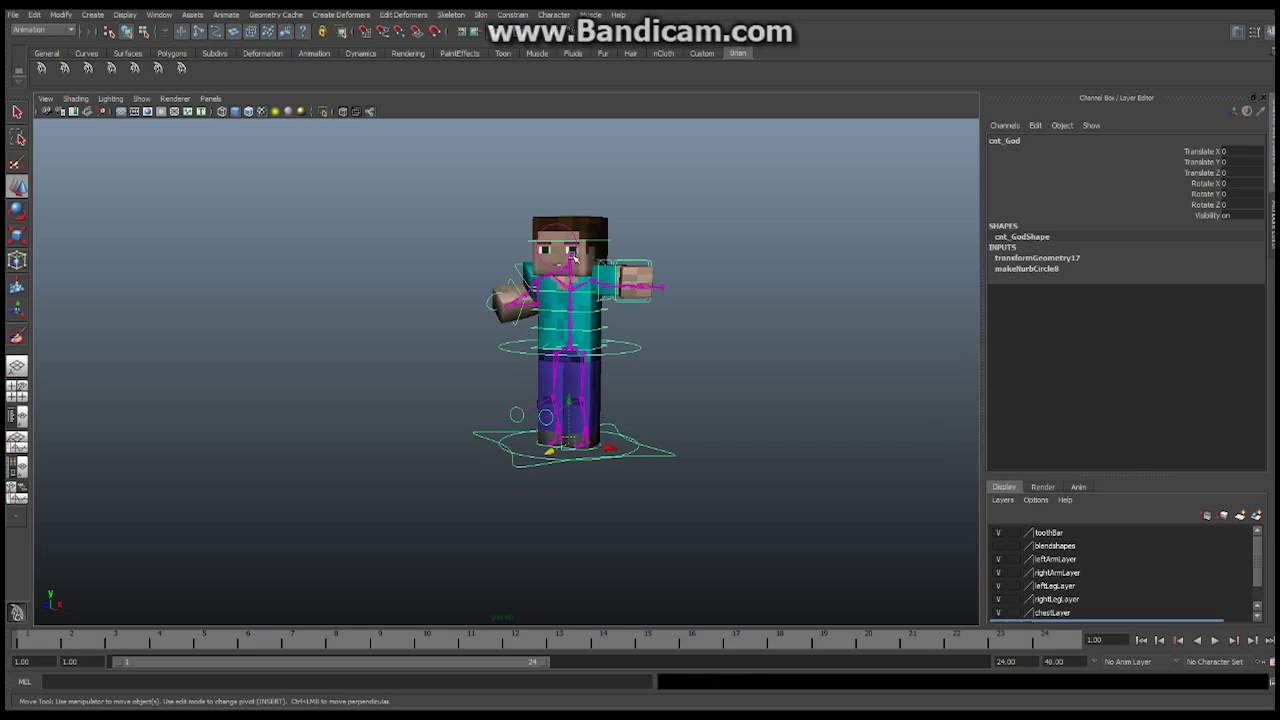
left_click_drag(567, 257, 551, 220, "alt")
middle_click_drag(551, 220, 542, 240, "alt")
right_click_drag(542, 240, 643, 277, "alt")
left_click(657, 228)
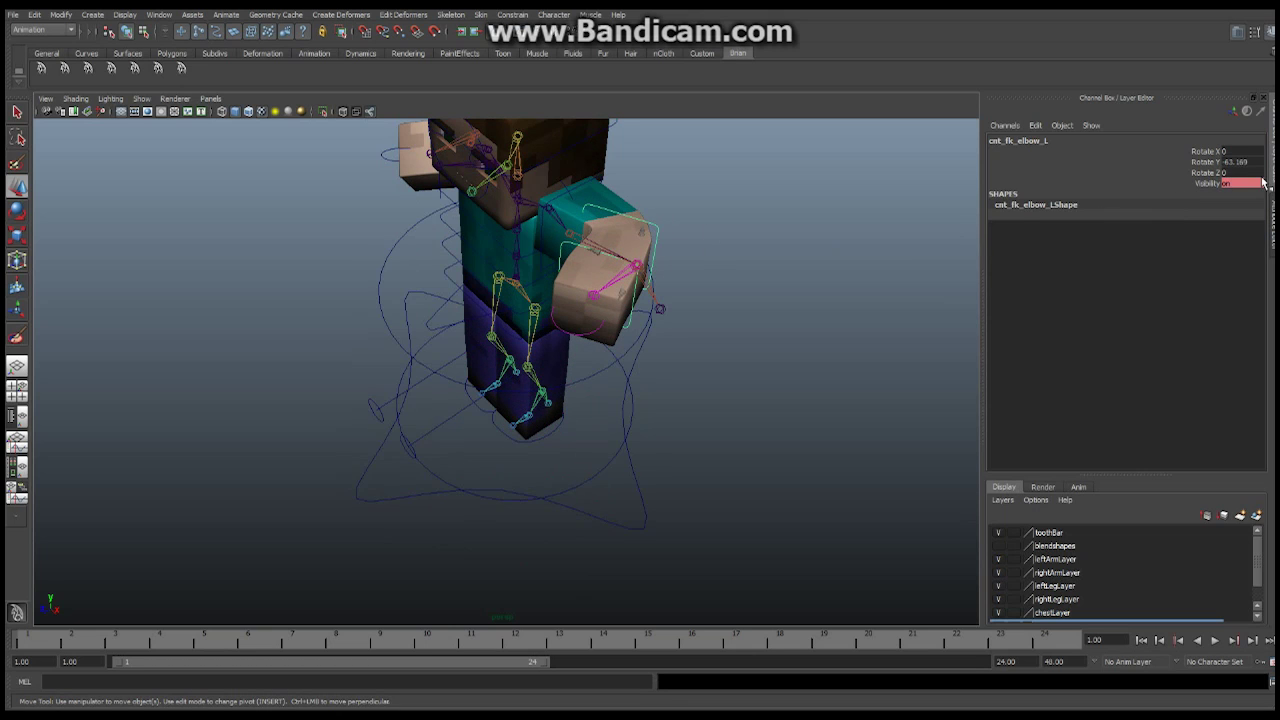
left_click_drag(693, 205, 678, 249, "alt")
middle_click_drag(734, 156, 637, 329, "alt")
right_click_drag(440, 298, 610, 205, "alt")
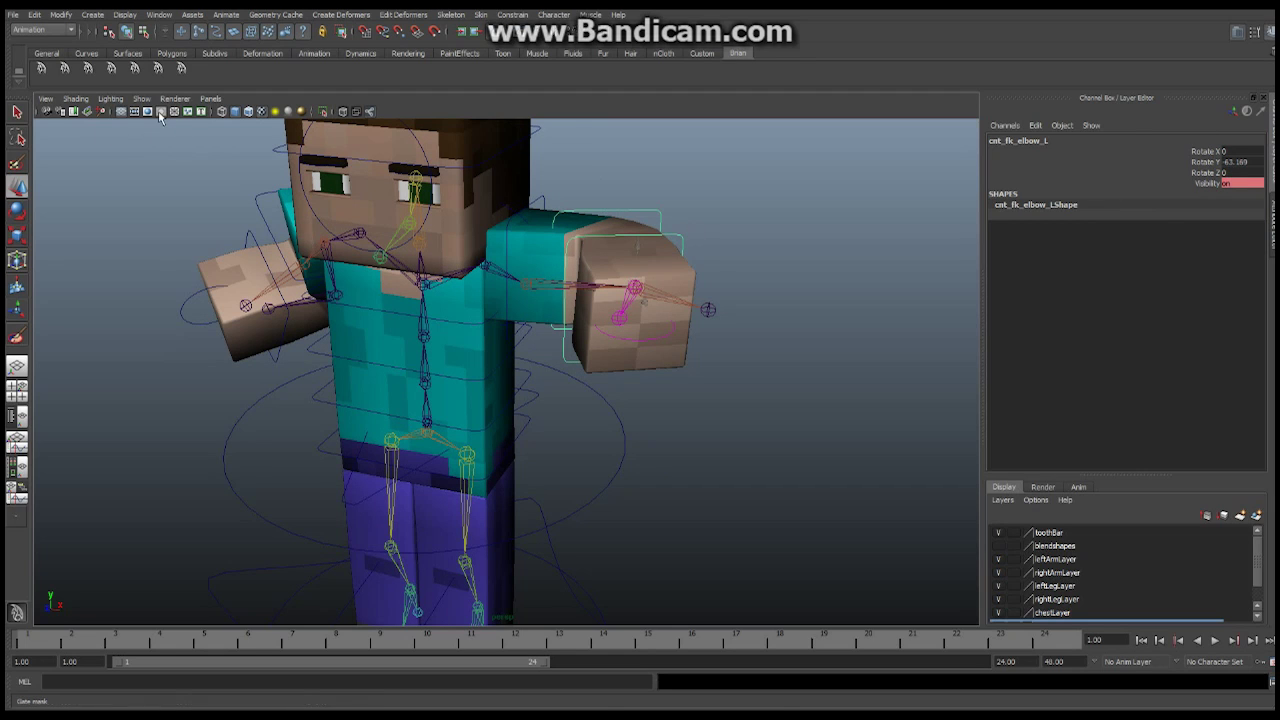
Open the Channel Control editor and place its window clear of the character.
left_click(158, 15)
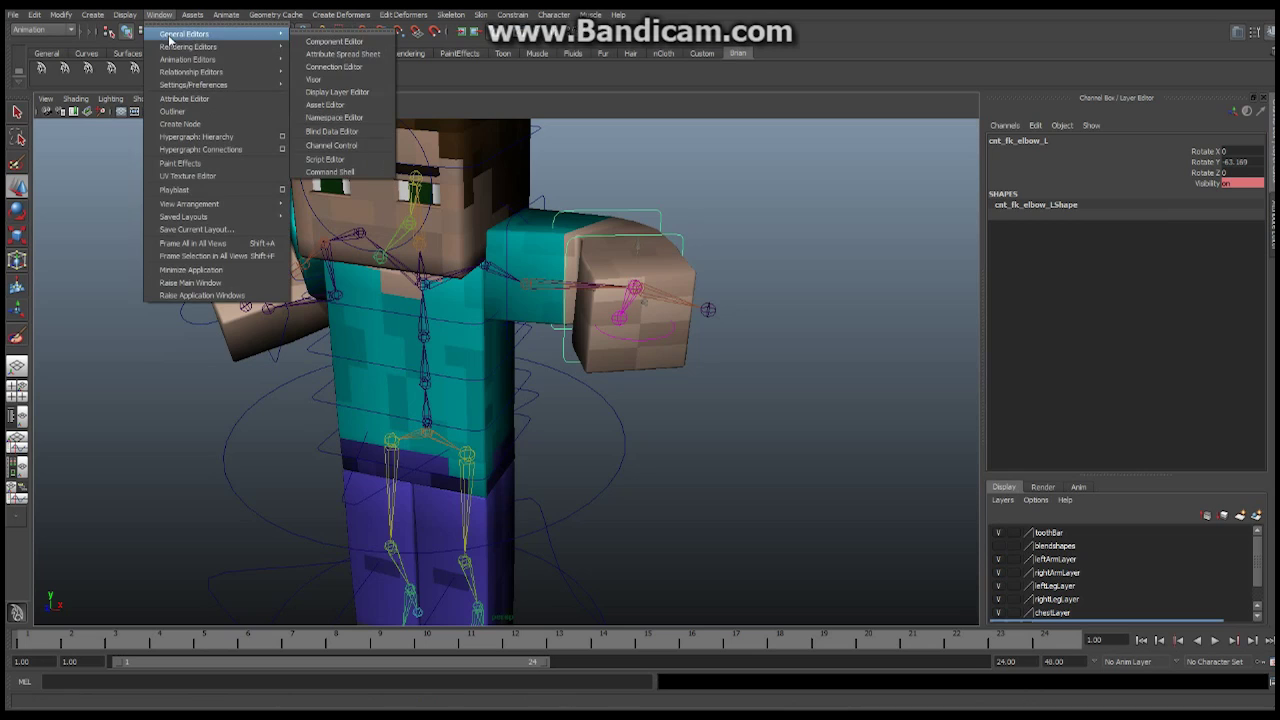
mouse_move(176, 50)
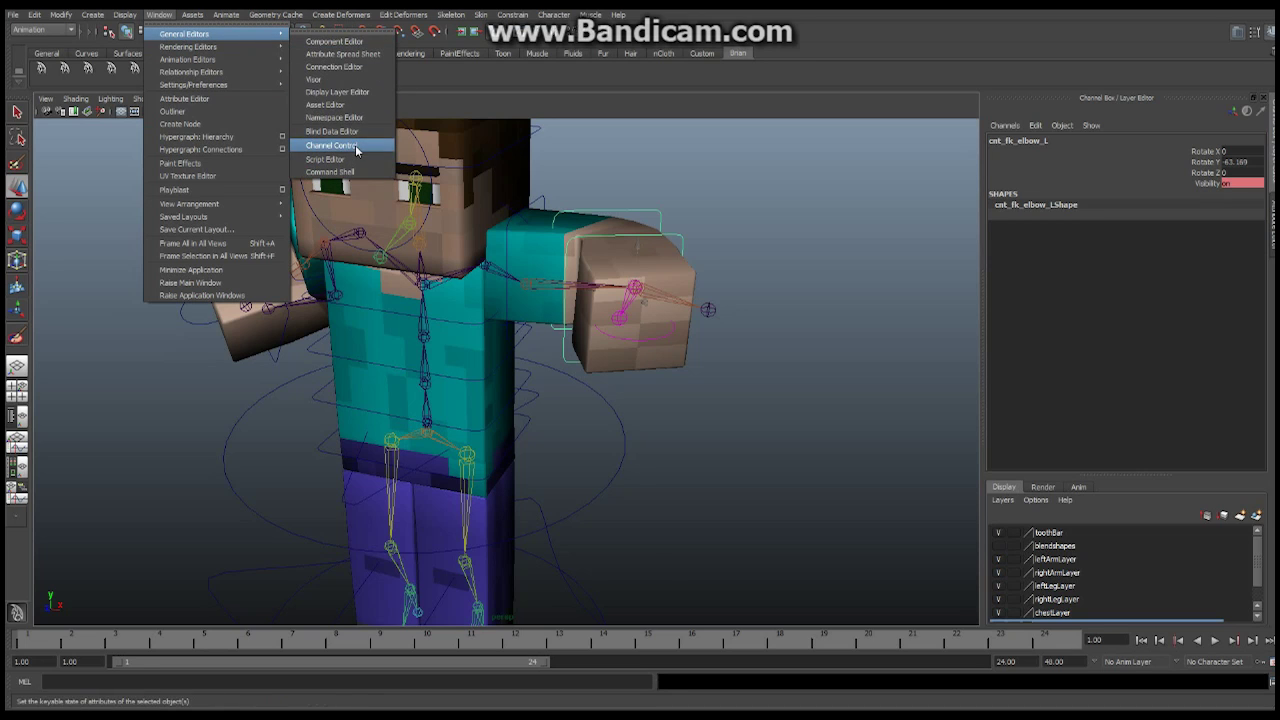
left_click(357, 148)
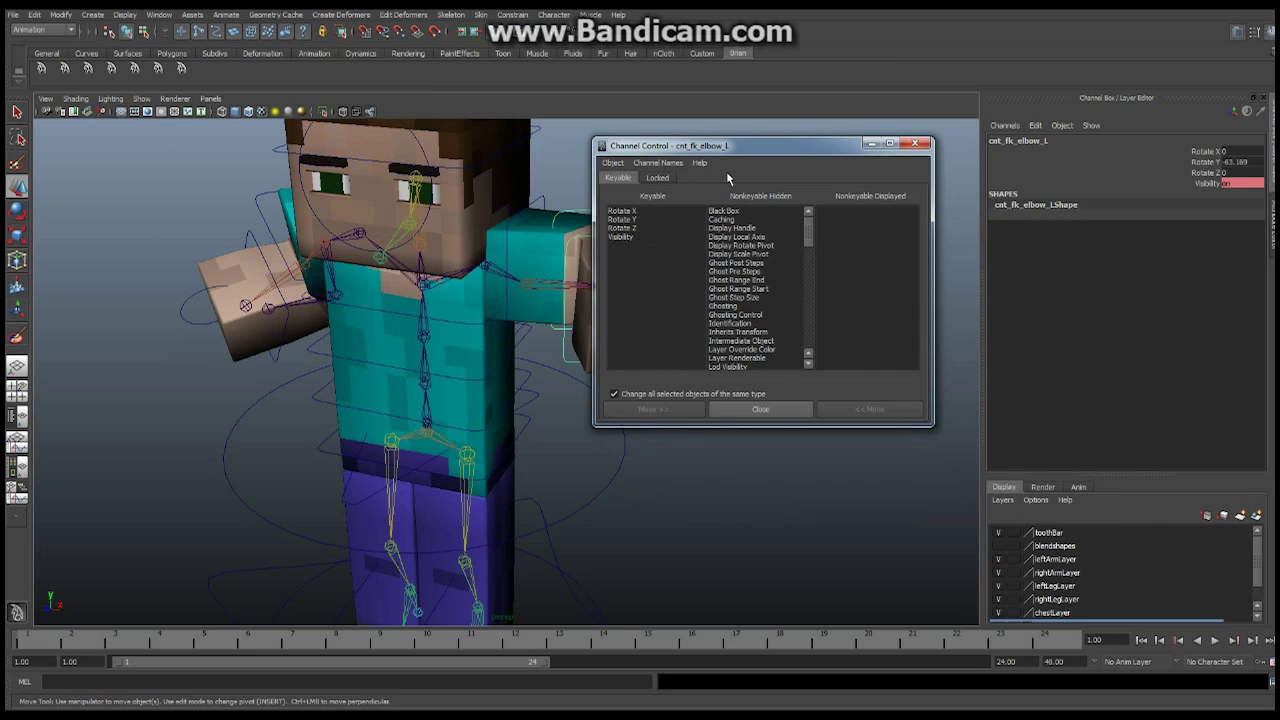
left_click_drag(793, 151, 900, 151)
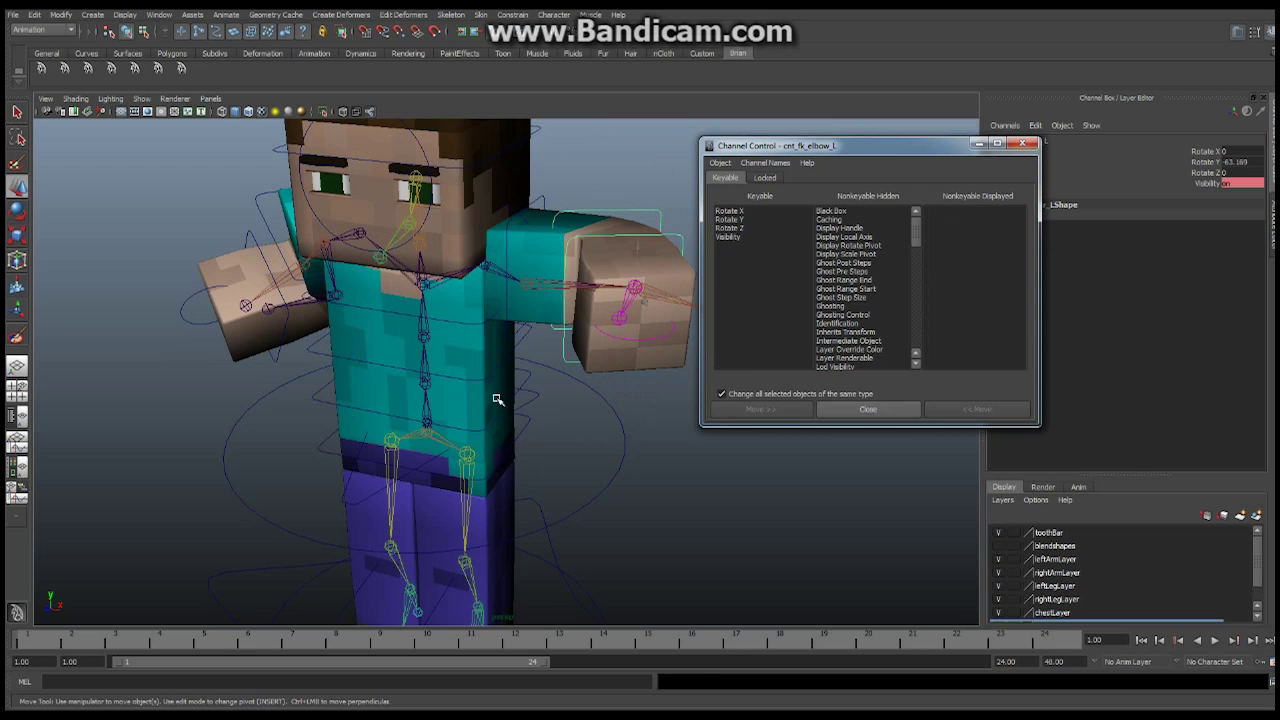
Select cnt_God, cnt_ground and cnt_CoG in turn to compare their keyable channels in the Channel Control editor.
middle_click_drag(571, 487, 443, 328, "alt")
scroll(443, 330, "down", 1)
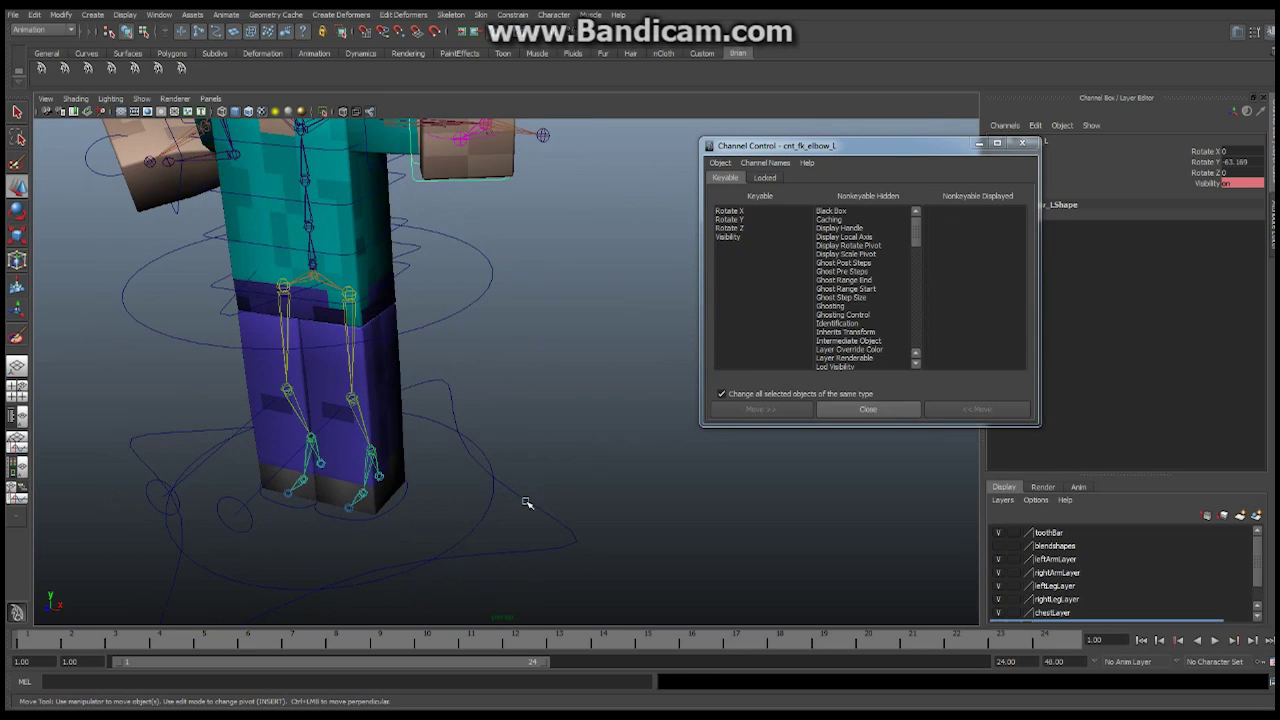
left_click(533, 500)
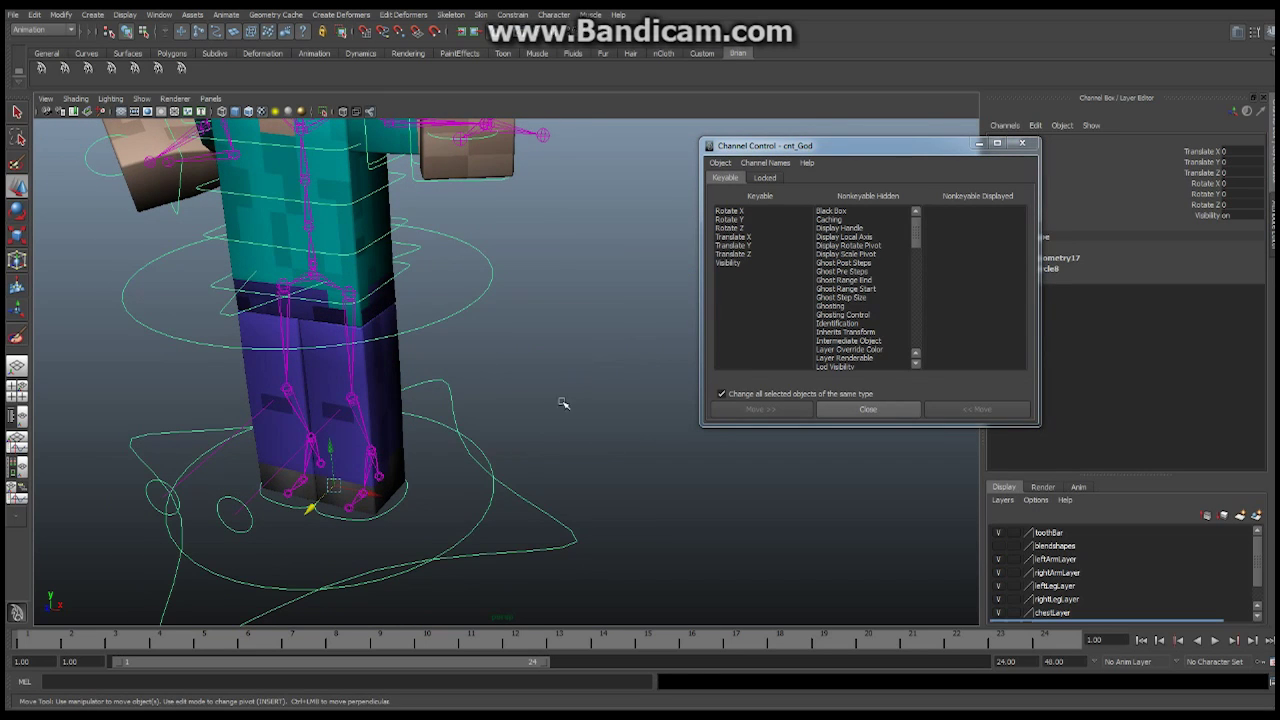
left_click(482, 450)
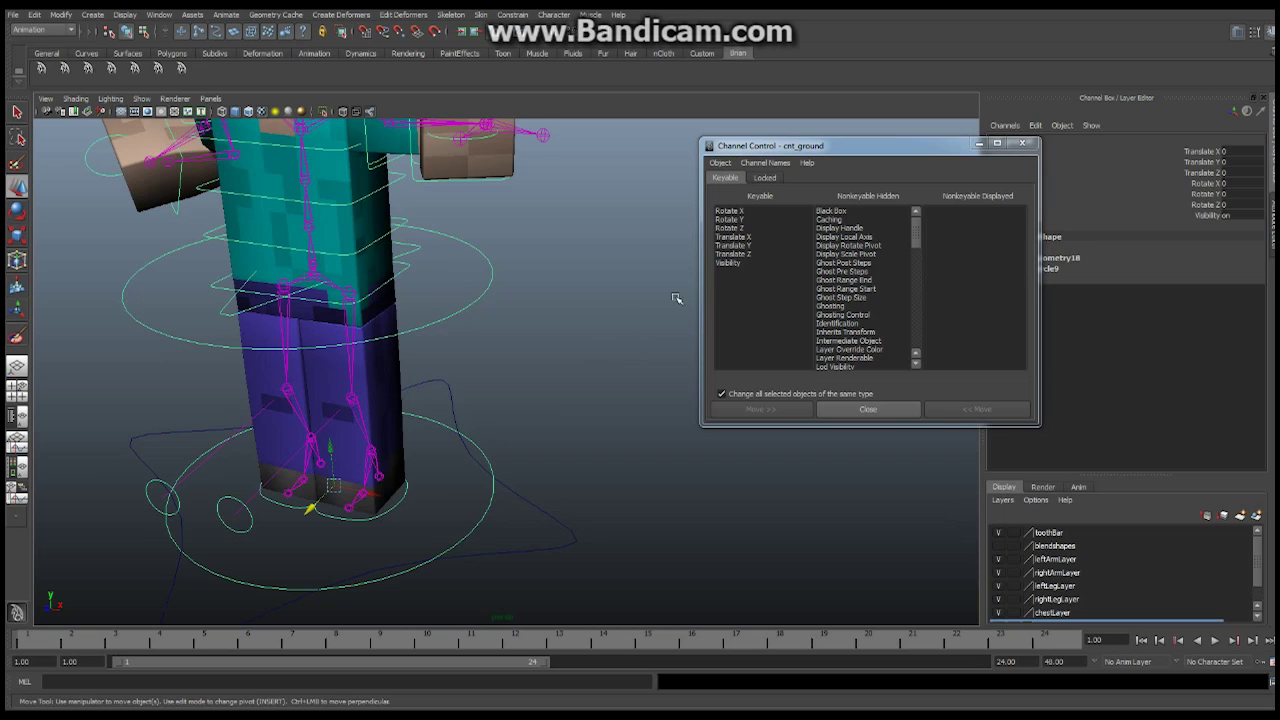
left_click(490, 262)
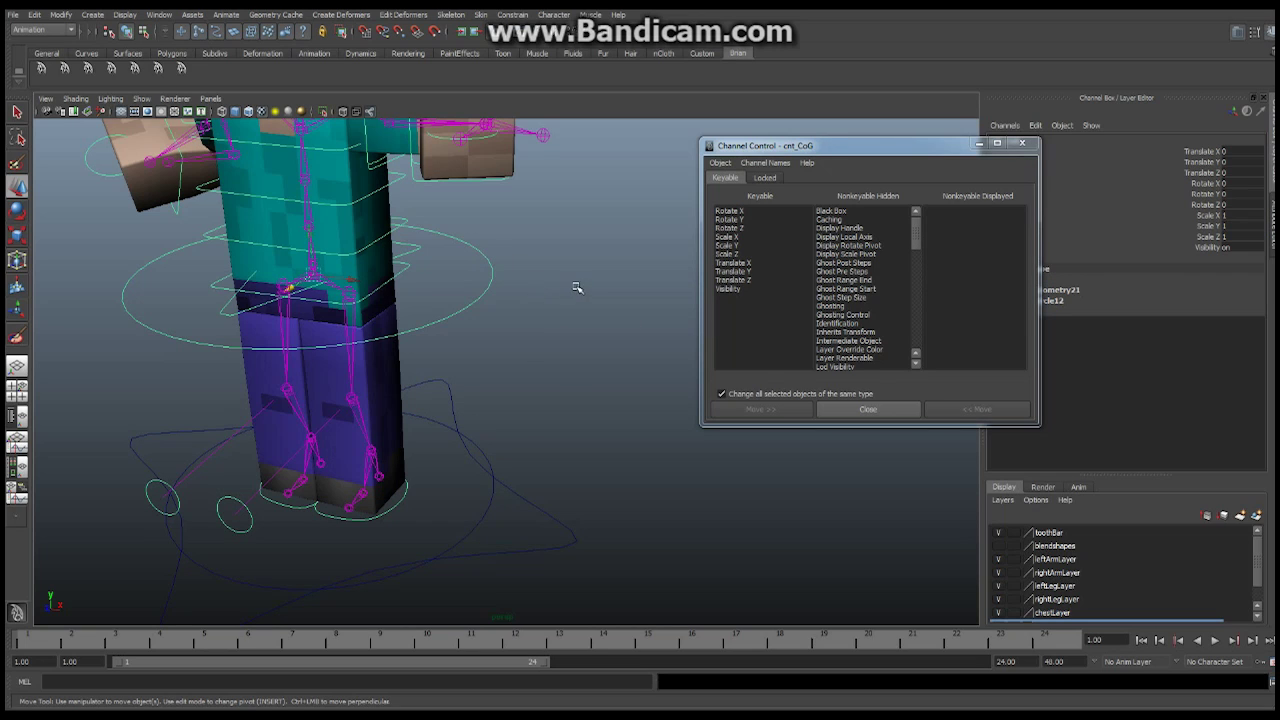
left_click_drag(549, 292, 564, 302, "alt")
scroll(471, 320, "down", 3)
left_click_drag(471, 320, 450, 338, "alt")
scroll(466, 329, "up", 3)
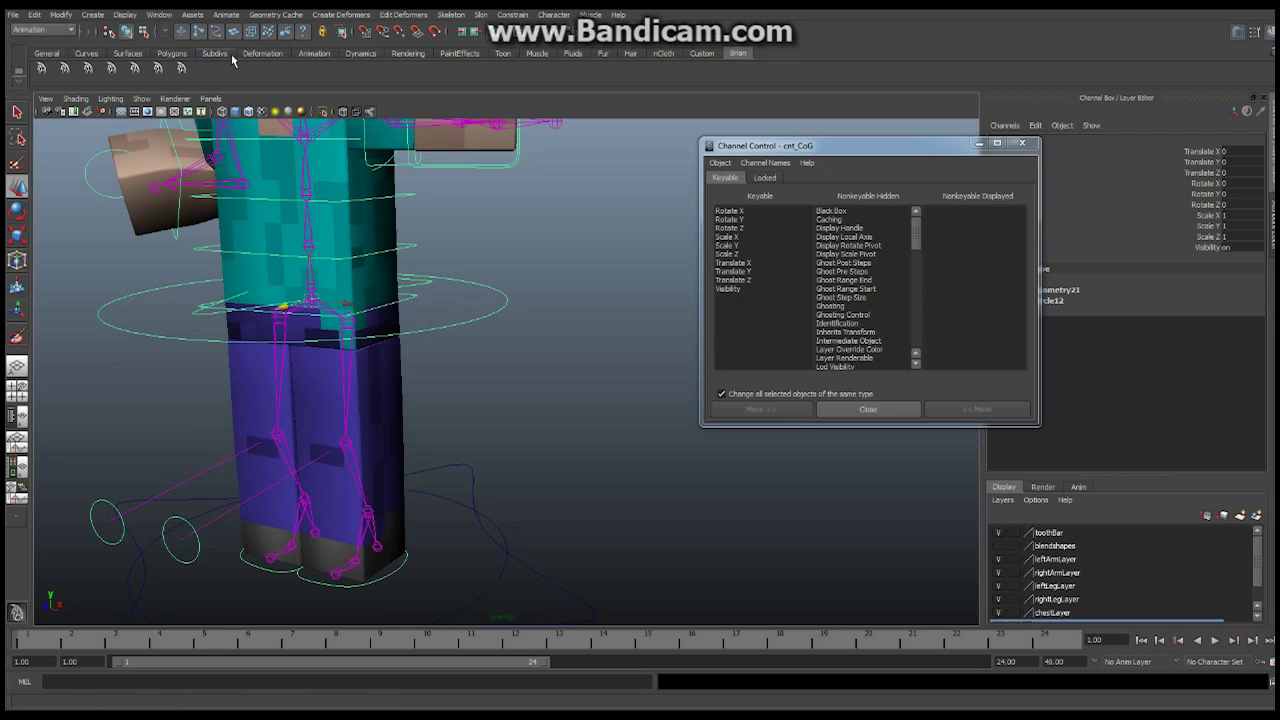
Move the Channel Control window so it no longer covers the Channel Box.
left_click(159, 14)
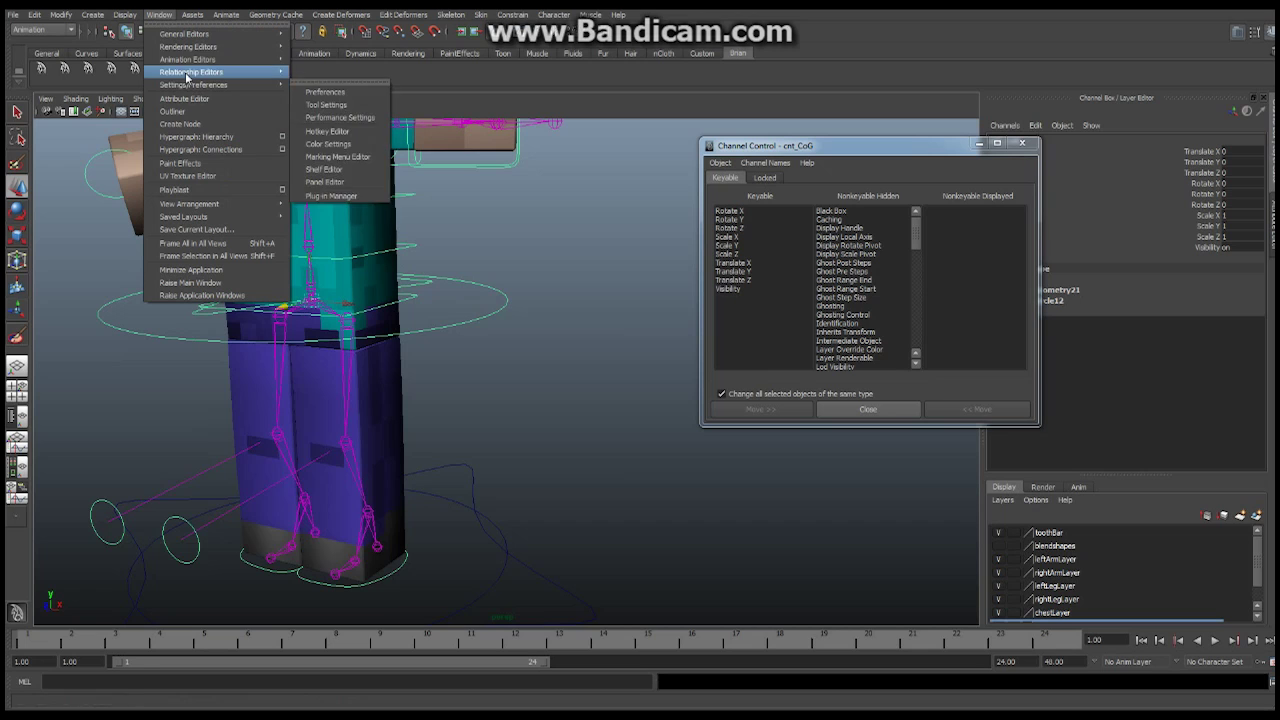
mouse_move(188, 86)
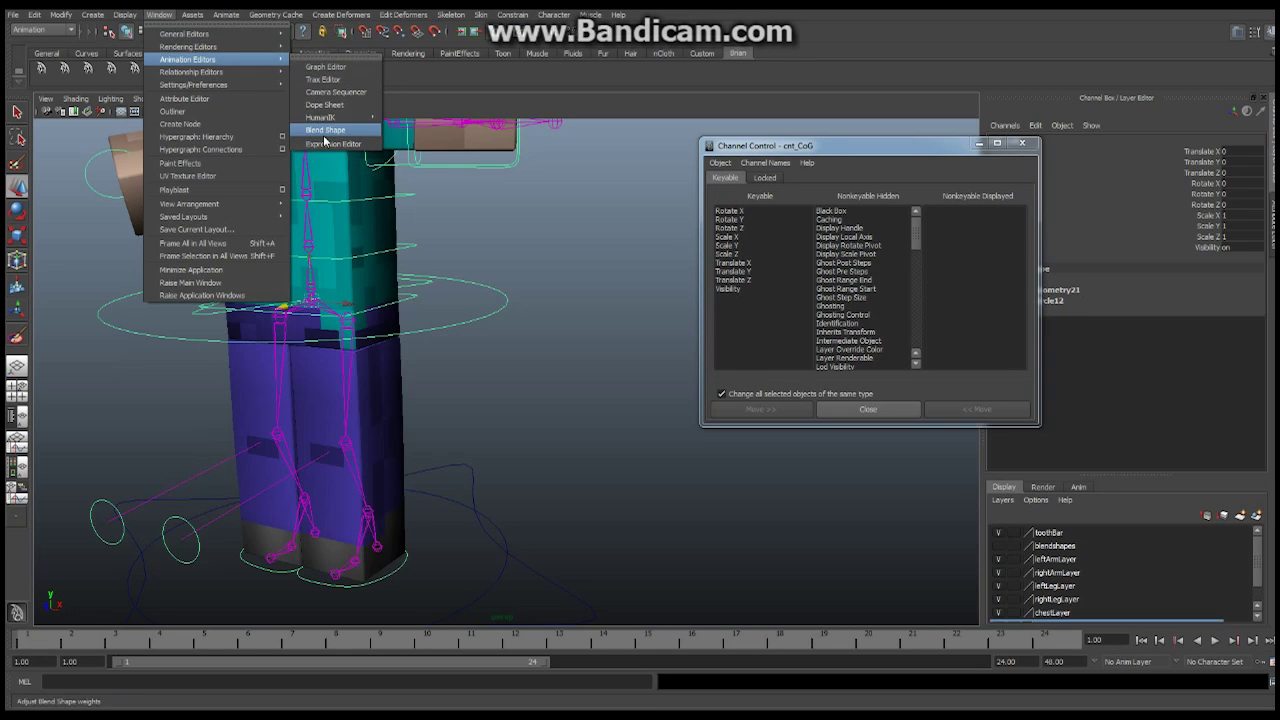
left_click(832, 151)
left_click_drag(852, 160, 720, 162)
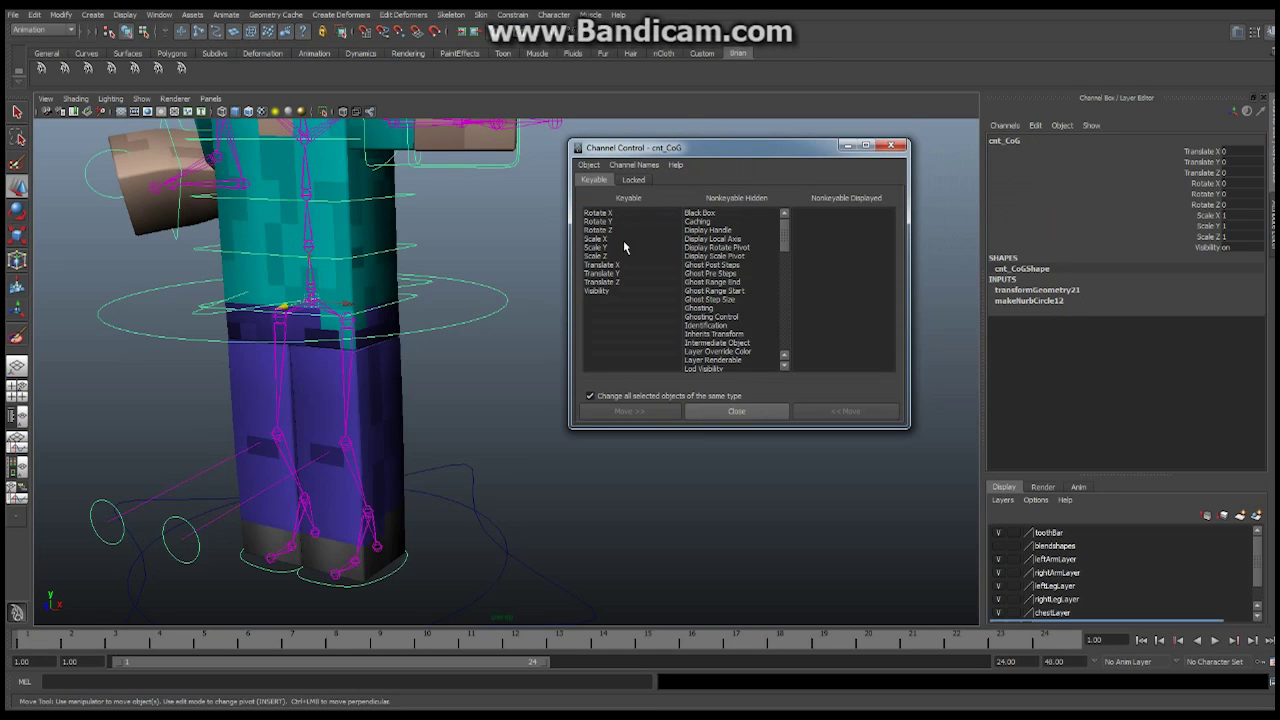
Make Scale X, Scale Y and Scale Z of the cnt_CoG control nonkeyable and hidden in the Channel Control editor.
left_click(598, 245)
left_click(600, 257, "shift")
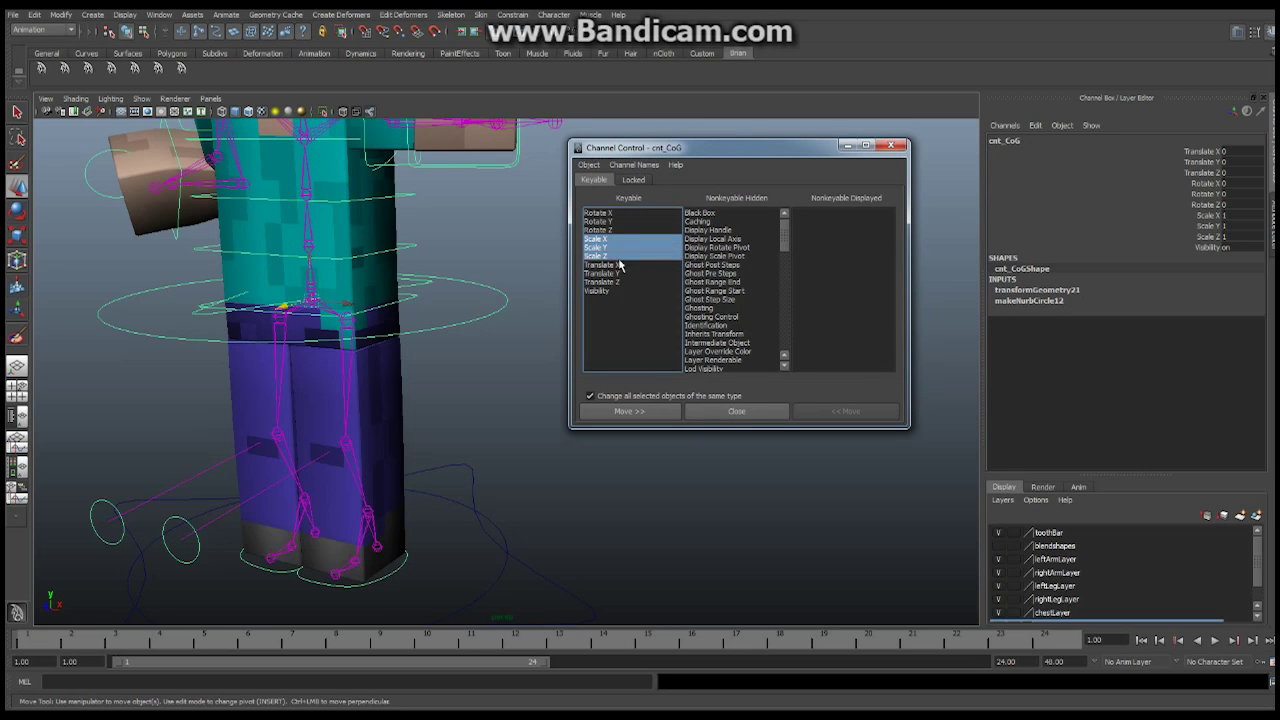
left_click(676, 410)
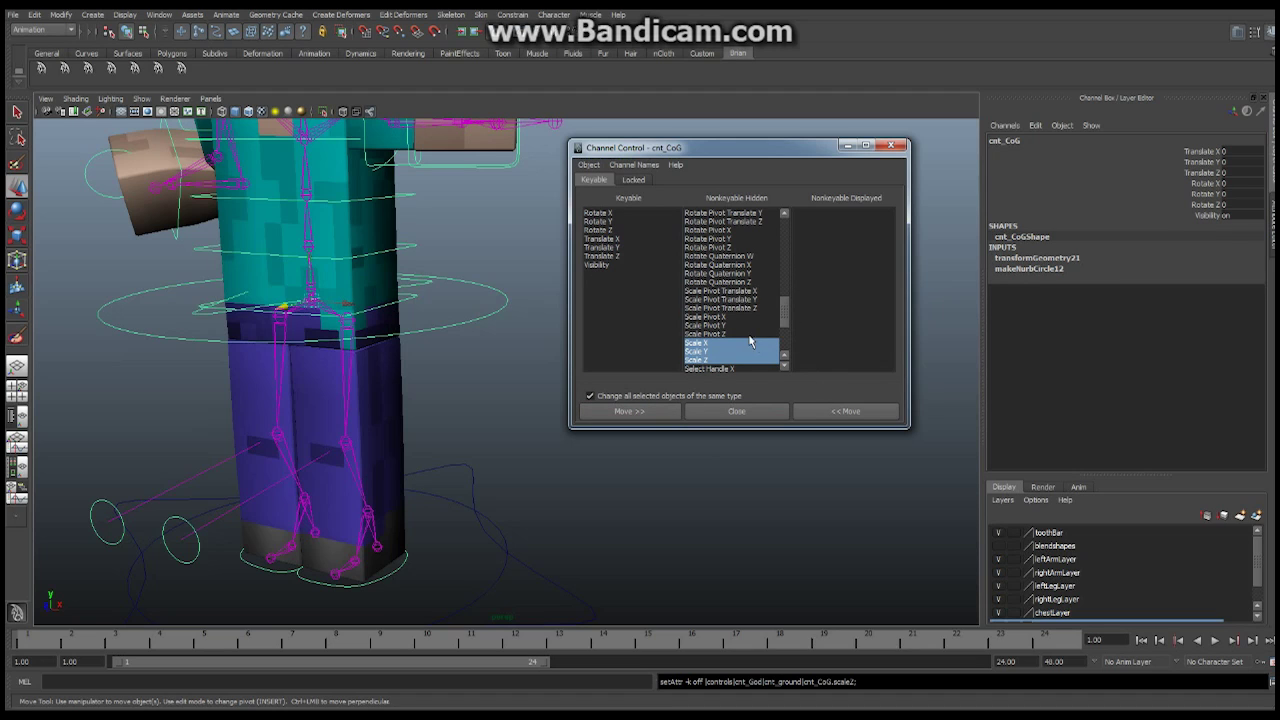
Lock Scale X, Scale Y and Scale Z on cnt_CoG, check the keyable and locked lists, and minimize the Channel Control window.
left_click(634, 180)
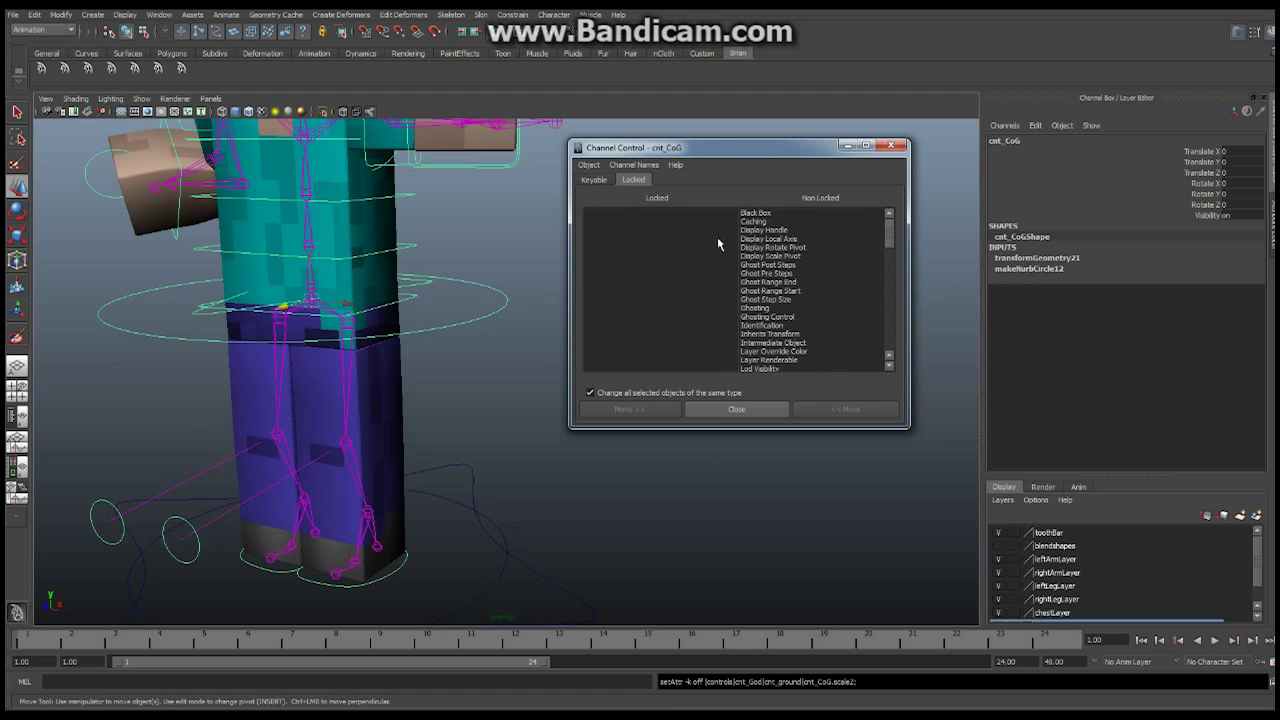
left_click_drag(889, 240, 892, 312)
left_click_drag(753, 317, 755, 340)
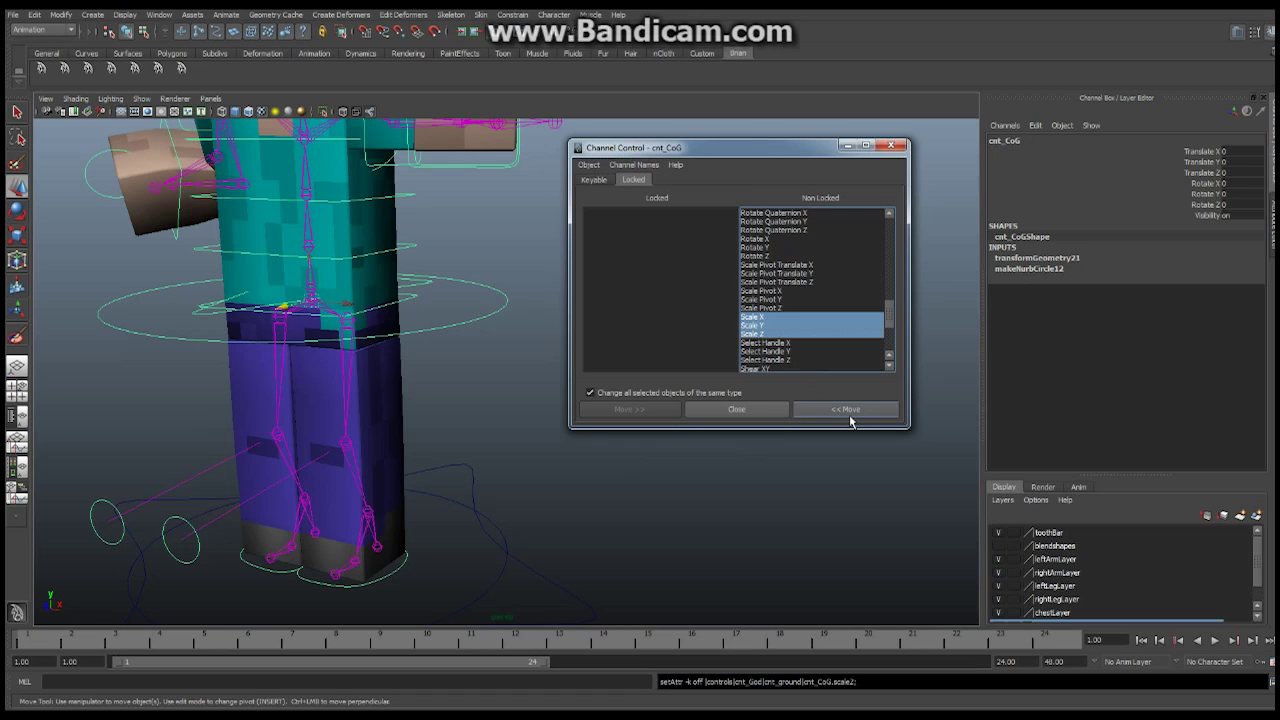
left_click(848, 412)
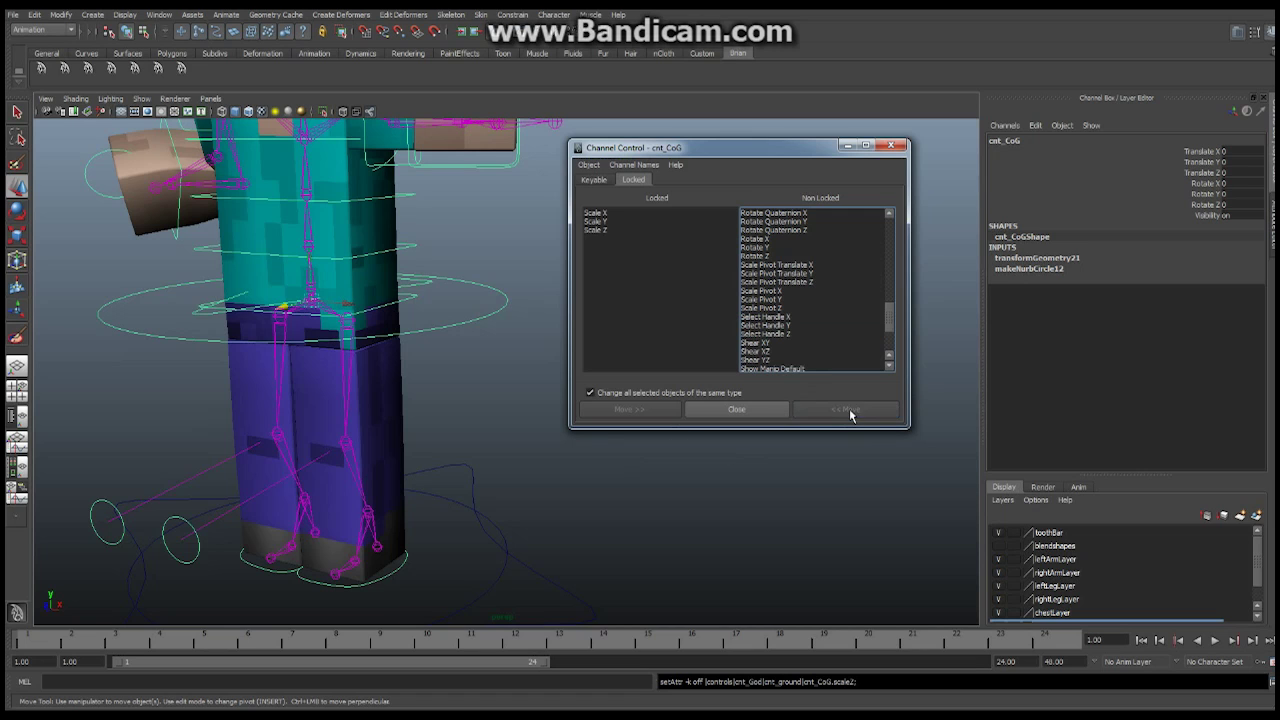
left_click(596, 180)
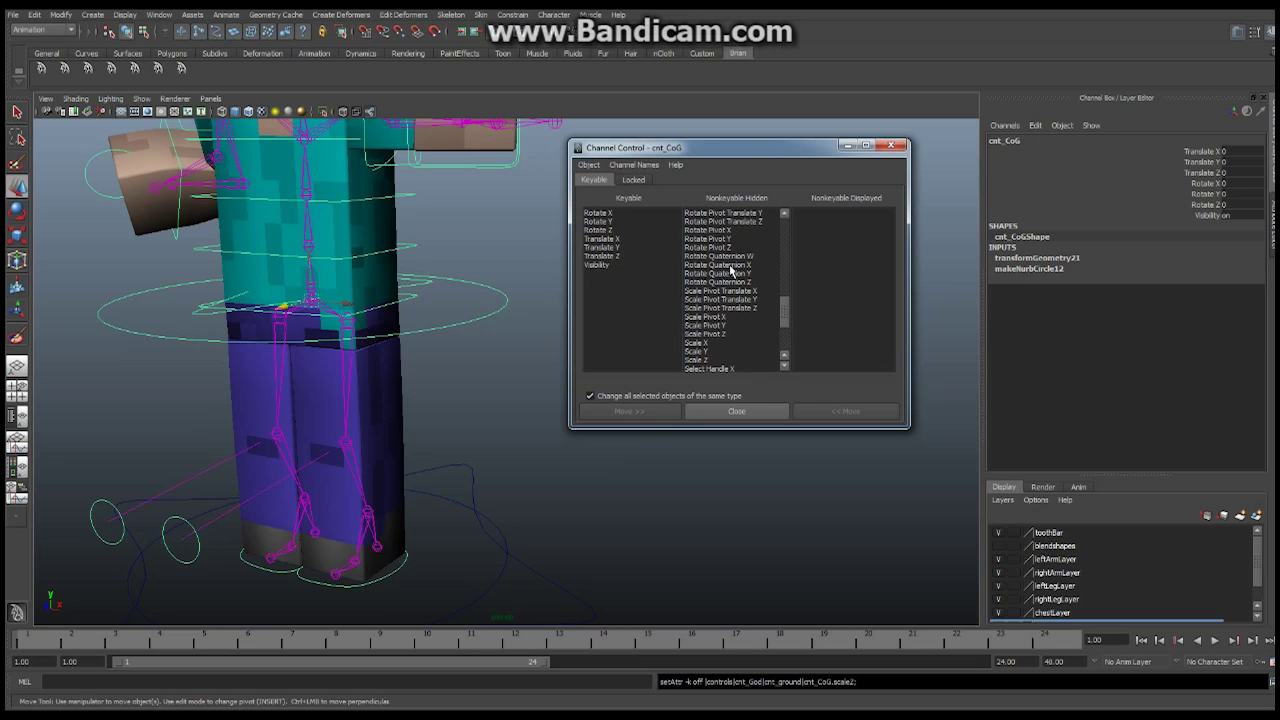
left_click(634, 180)
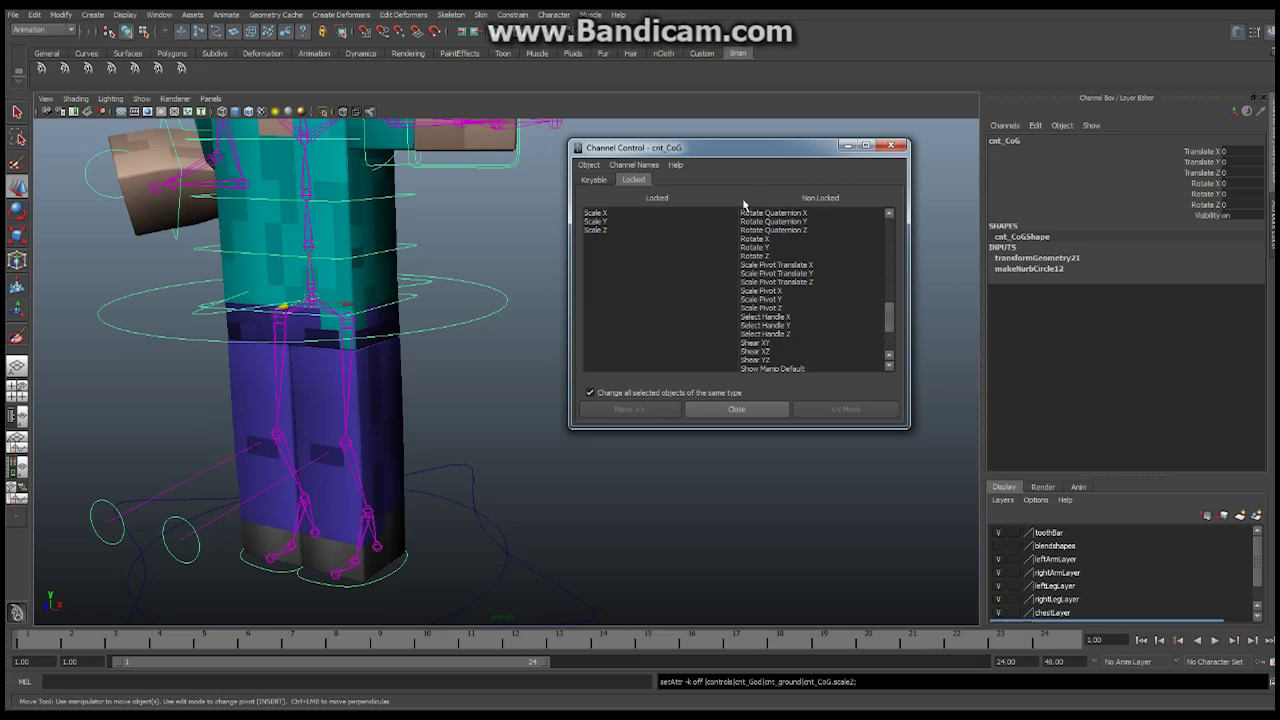
left_click(847, 147)
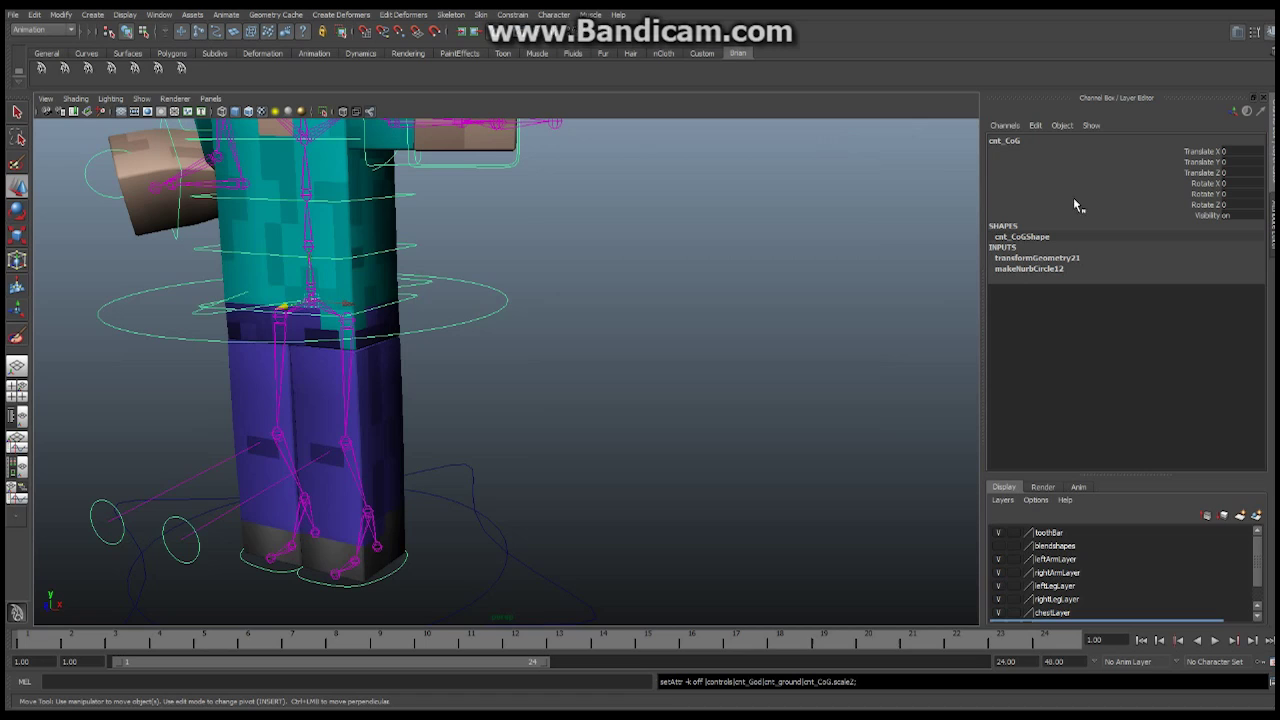
Select the cnt_CoG ring around the hips and bring the whole character into view from the front.
left_click(505, 306)
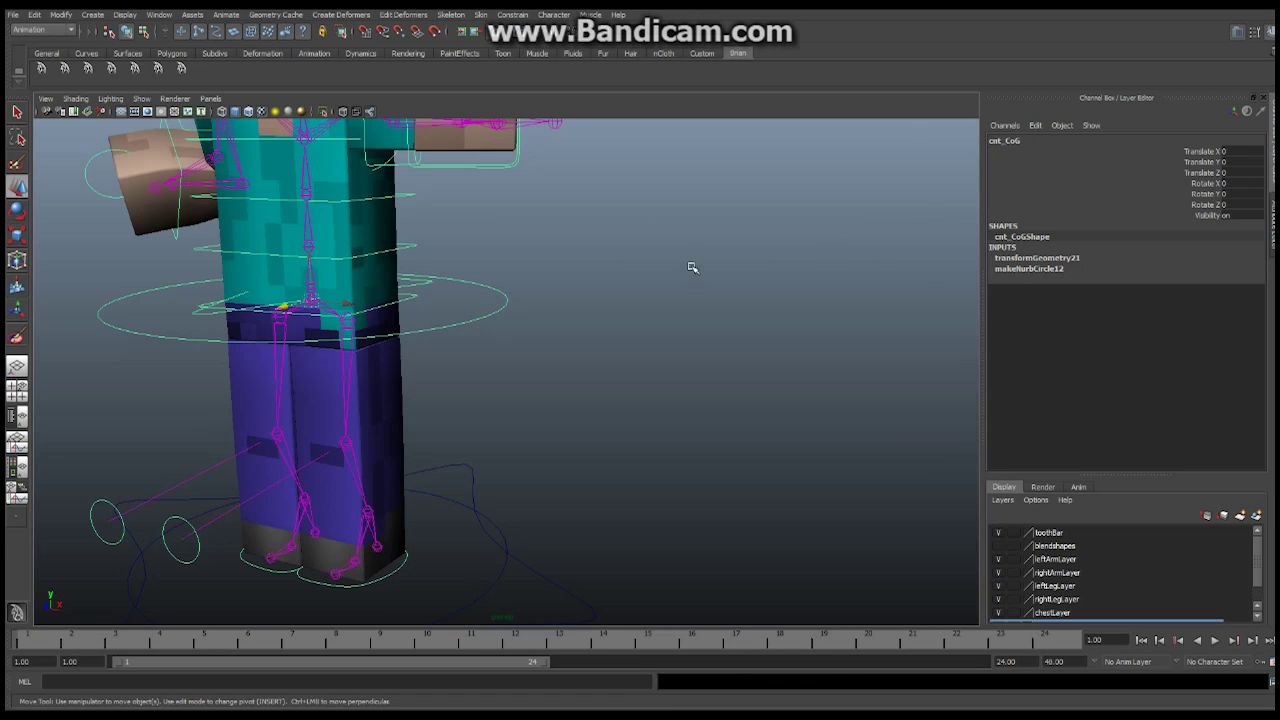
right_click_drag(751, 300, 591, 317, "alt")
middle_click_drag(595, 268, 636, 340, "alt")
left_click_drag(585, 341, 660, 343, "alt")
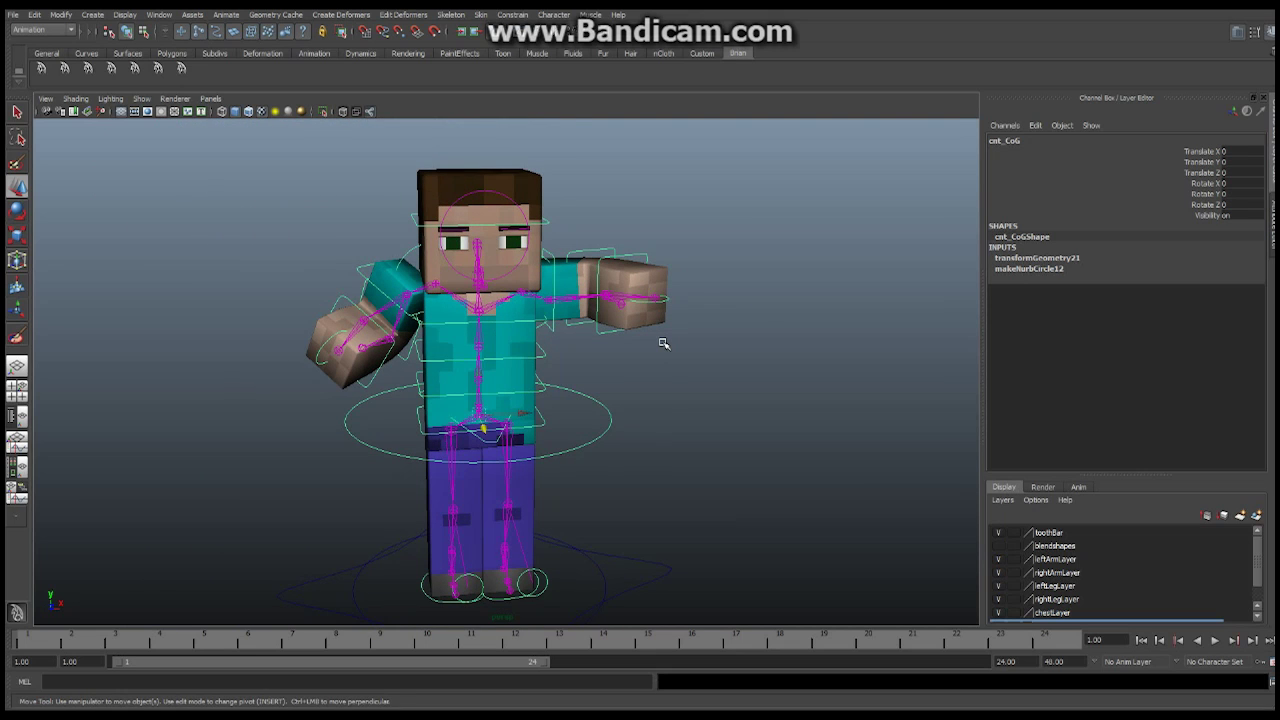